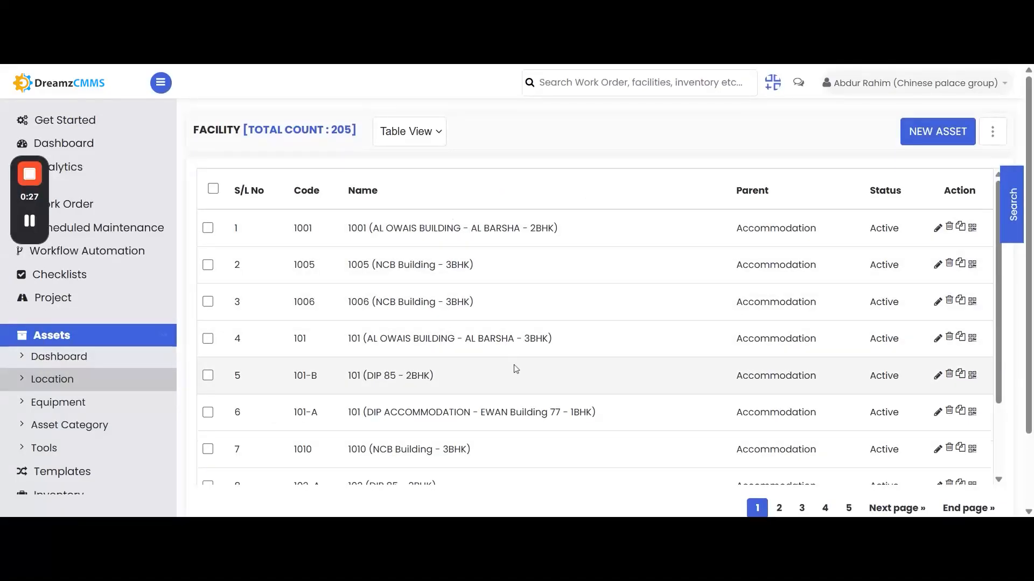
# Show the facilities in Tree View and browse the locations under Accommodation
pyautogui.moveTo(411, 134)
pyautogui.click(413, 162)
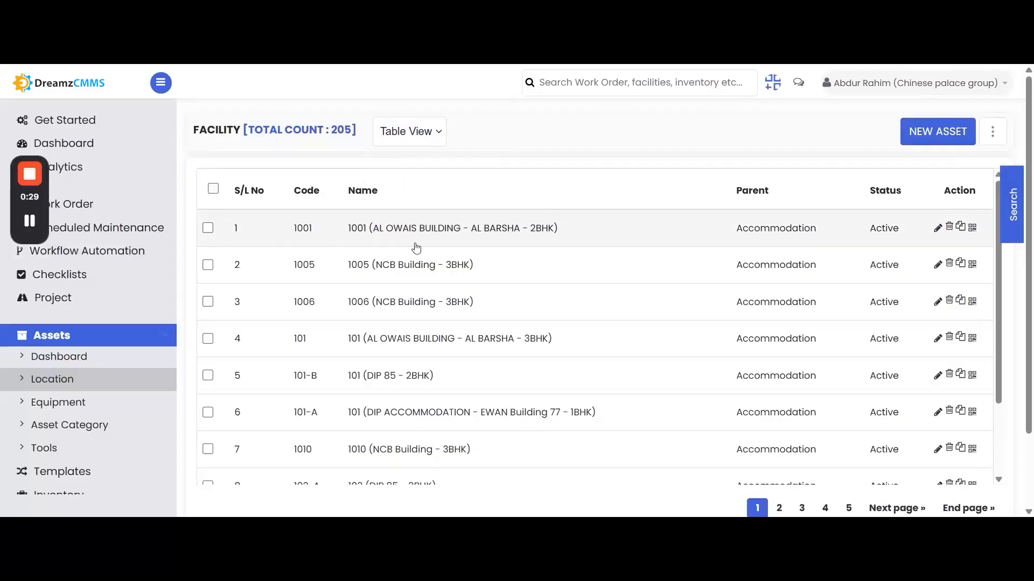
pyautogui.scroll(-15, 782, 369)
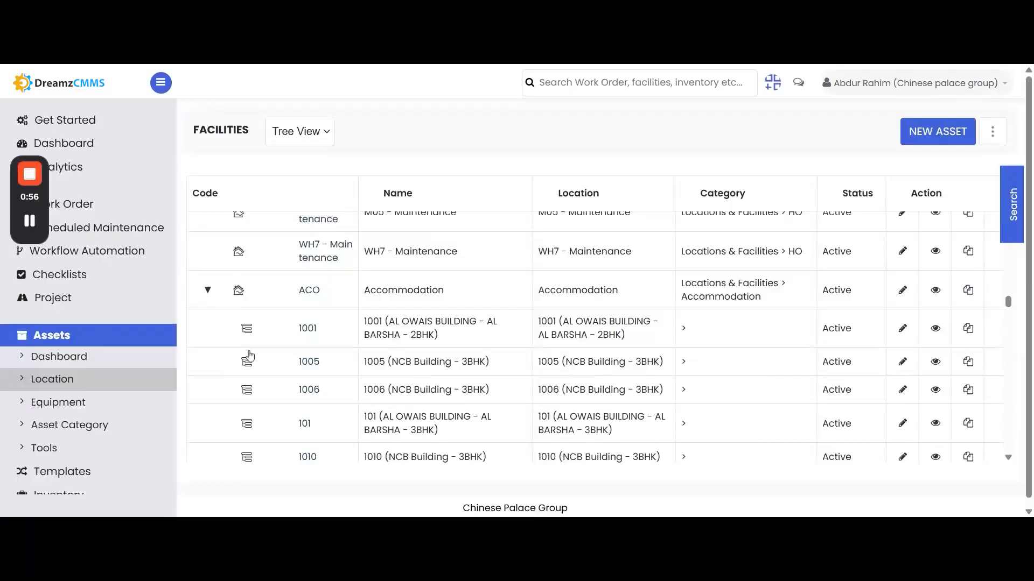
pyautogui.scroll(-5, 115, 373)
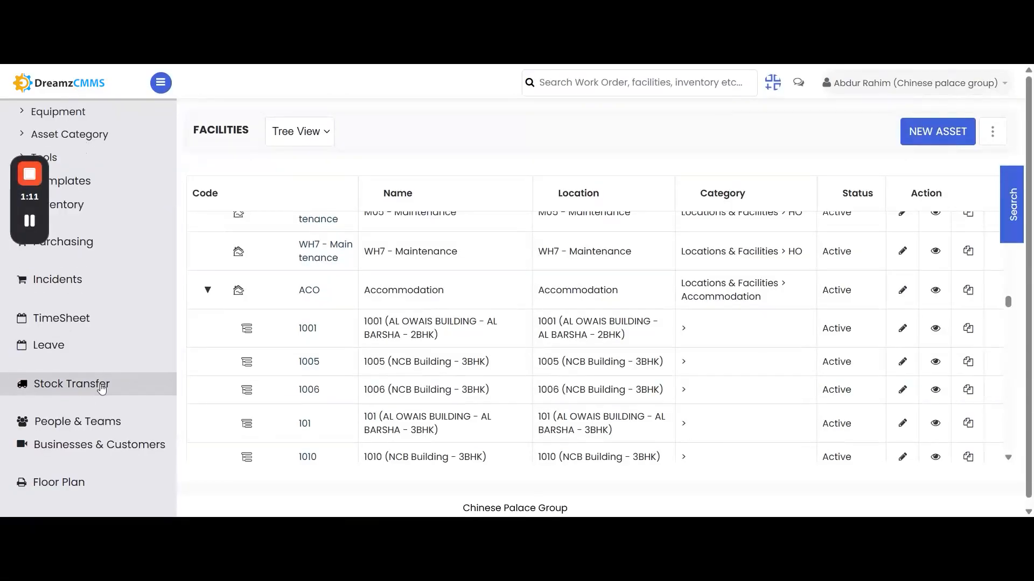
# Open Common Category Mapping from the general settings
pyautogui.scroll(-3, 104, 389)
pyautogui.click(62, 425)
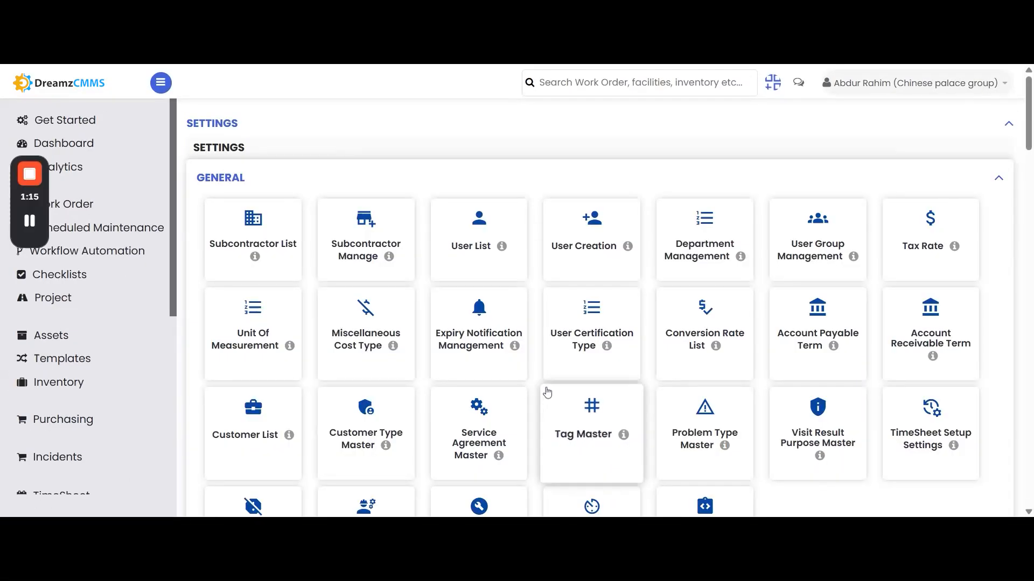
pyautogui.scroll(-2, 745, 430)
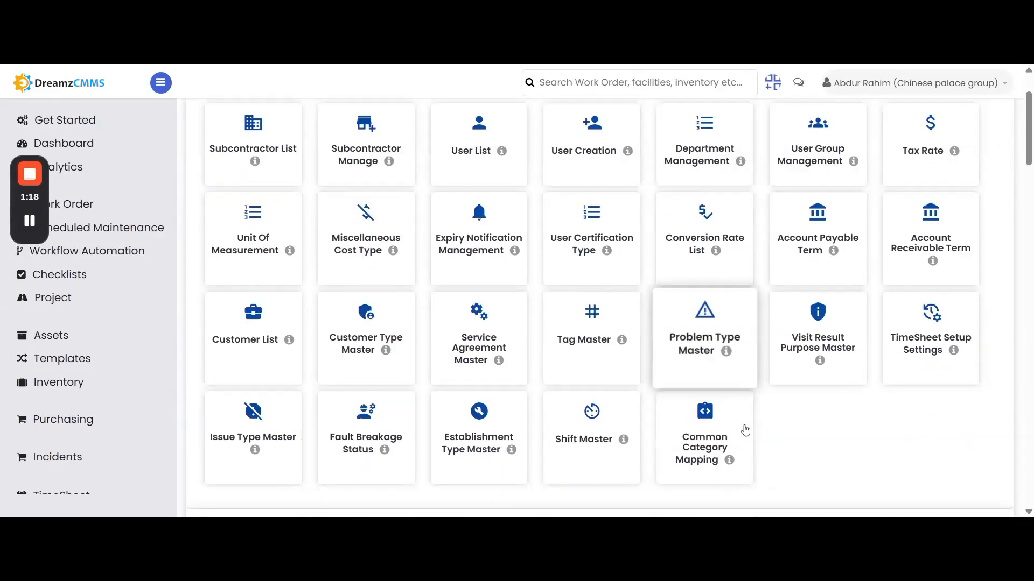
pyautogui.scroll(-2, 746, 431)
pyautogui.click(724, 350)
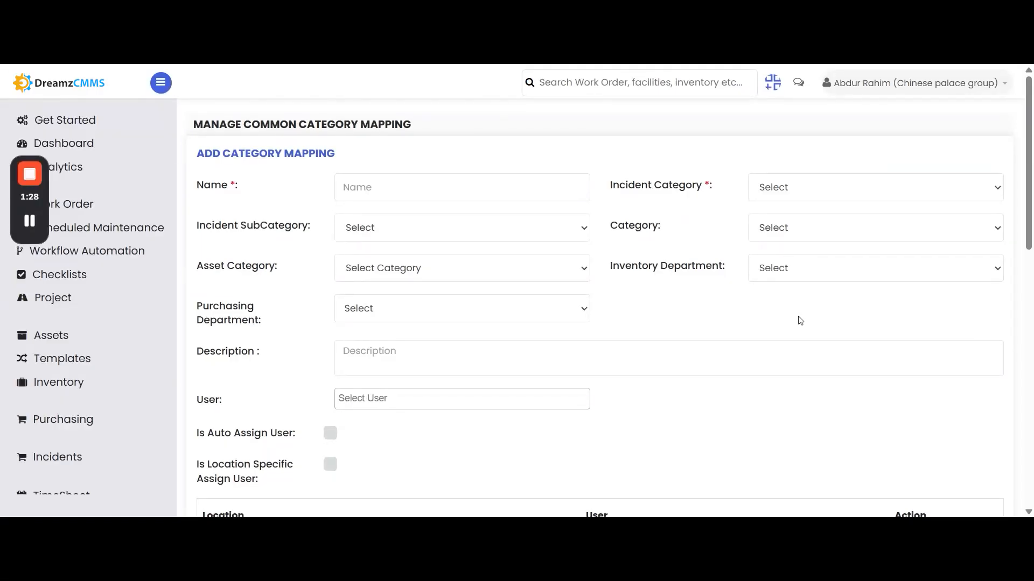
# Find the Maintenance Team entry in the category mapping list and open it for editing
pyautogui.scroll(-3, 798, 319)
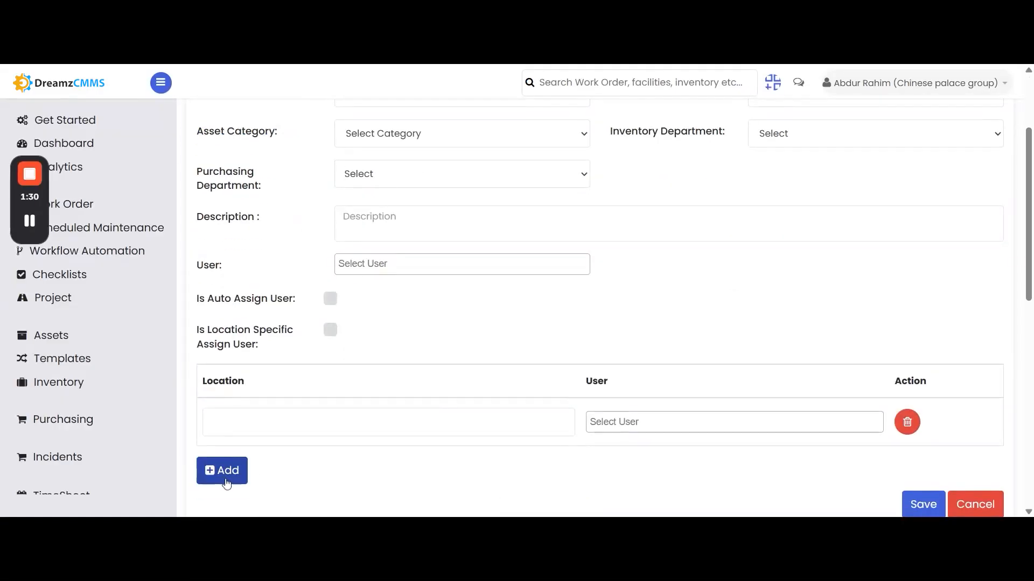
pyautogui.scroll(-8, 887, 305)
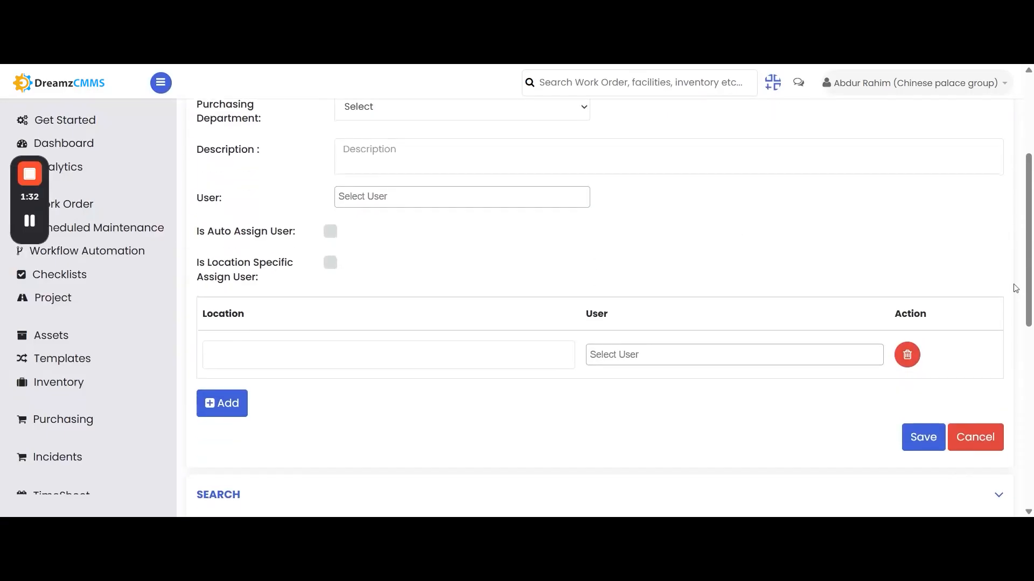
pyautogui.scroll(-2, 687, 415)
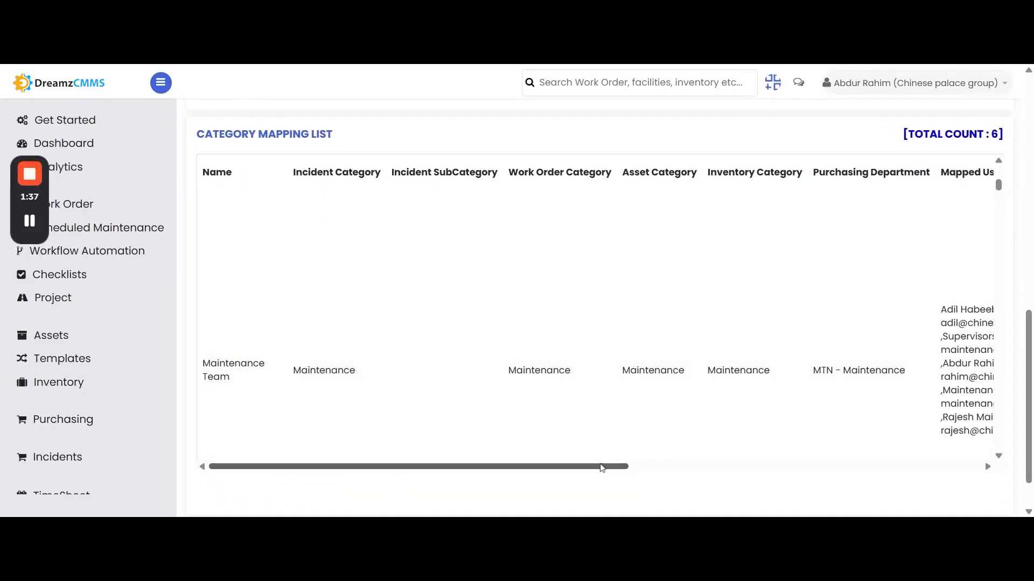
pyautogui.moveTo(604, 466); pyautogui.dragTo(956, 466)
pyautogui.click(942, 372)
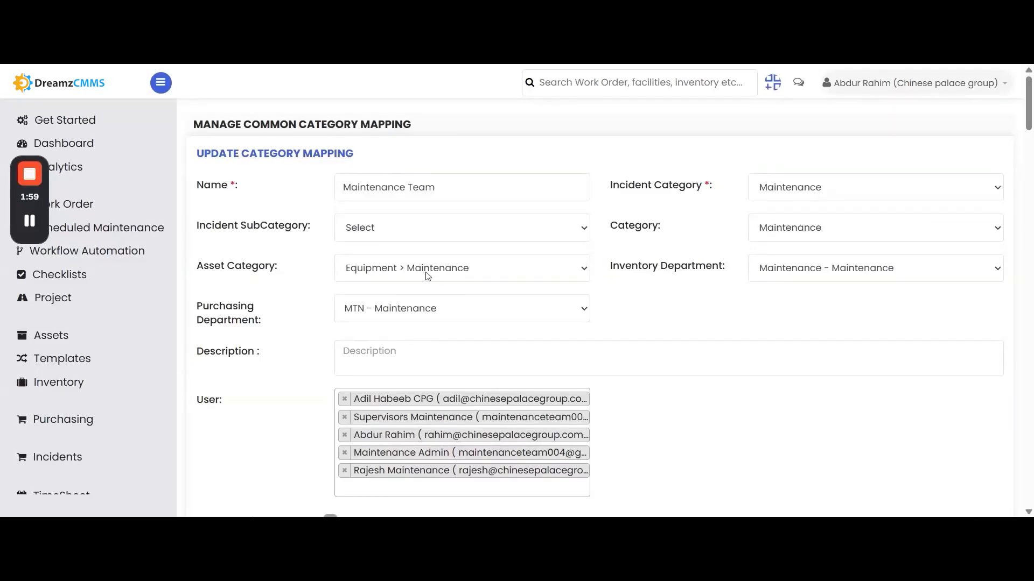
# Examine the Maintenance Team mapping's categories, departments, assigned users, auto-assign options and location-specific user assignments
pyautogui.click(399, 231)
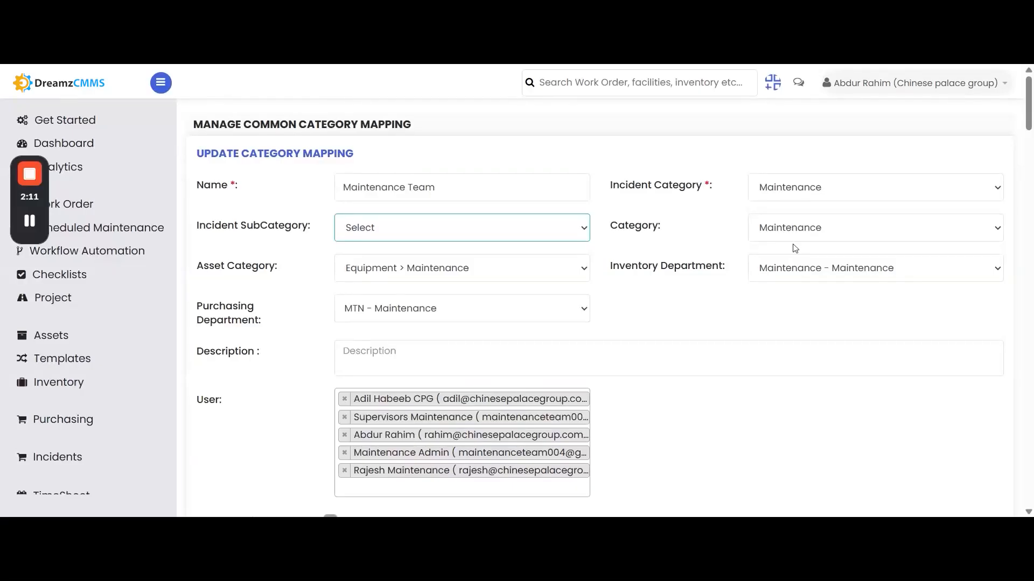
pyautogui.click(796, 275)
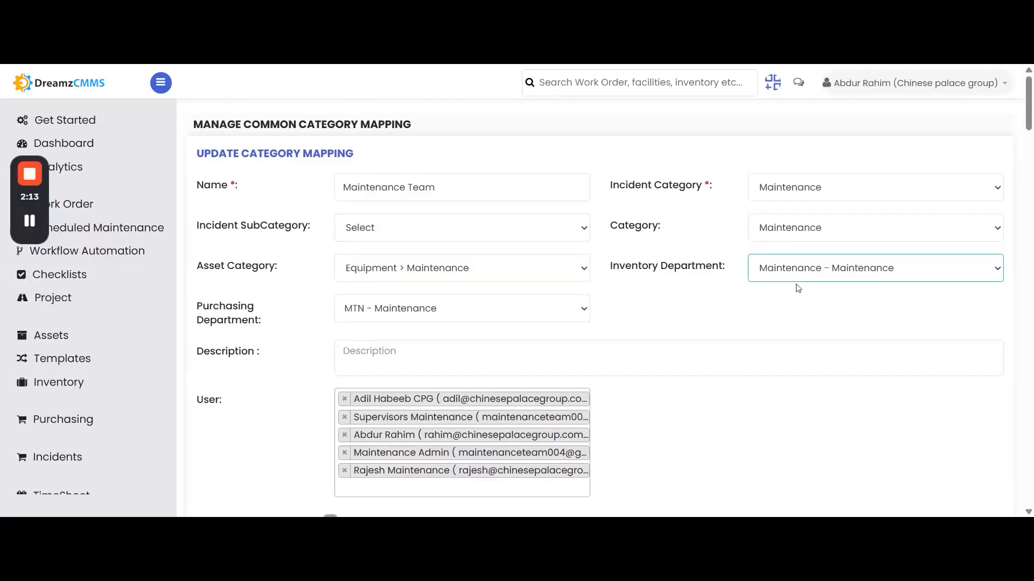
pyautogui.click(710, 250)
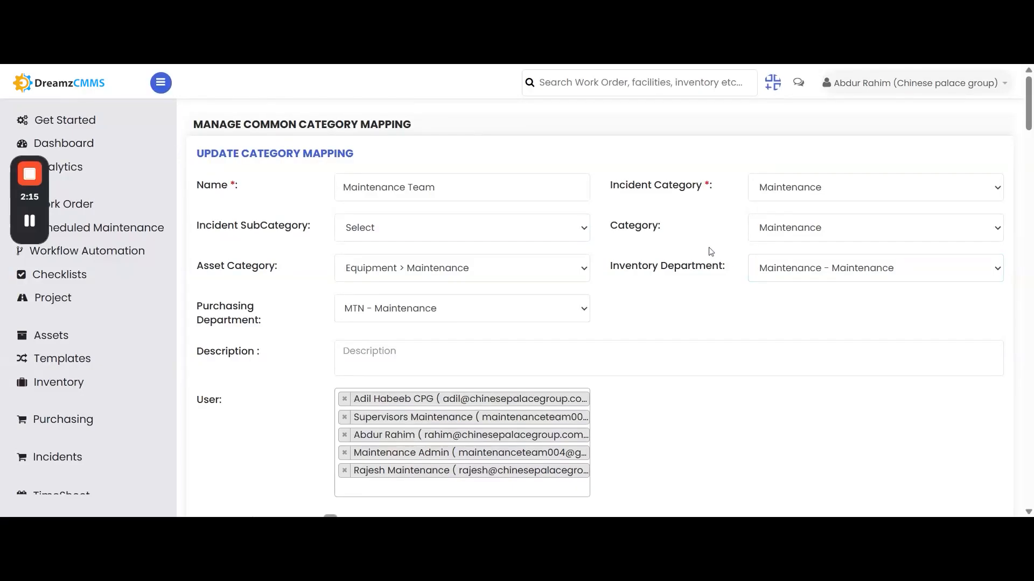
pyautogui.click(695, 356)
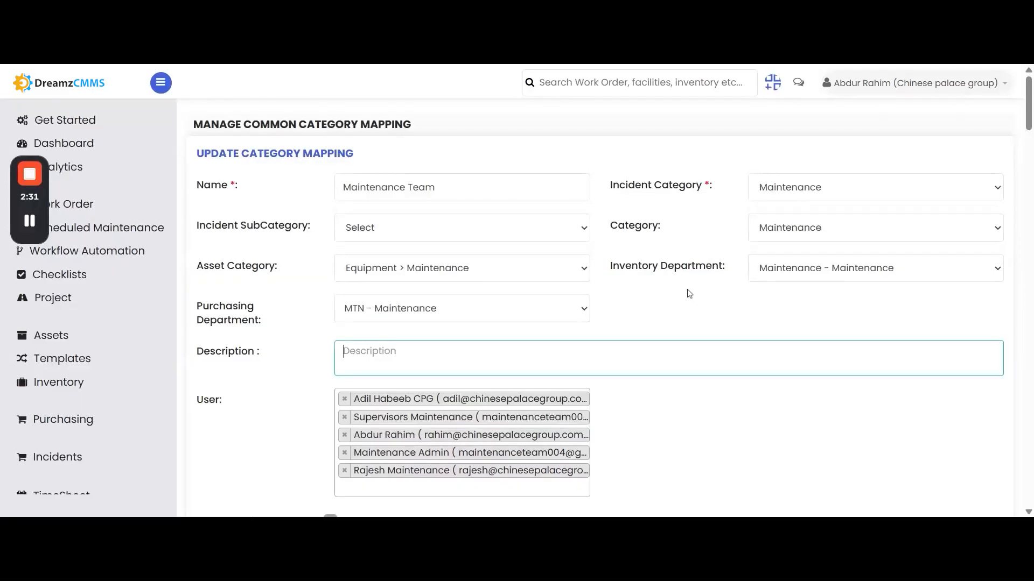
pyautogui.scroll(-1, 673, 293)
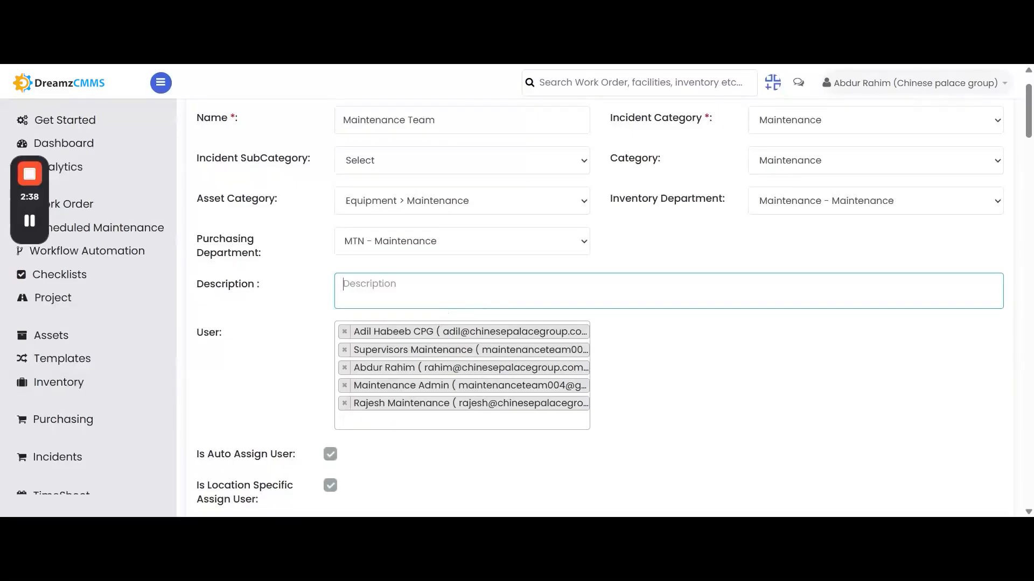
pyautogui.scroll(-1, 278, 375)
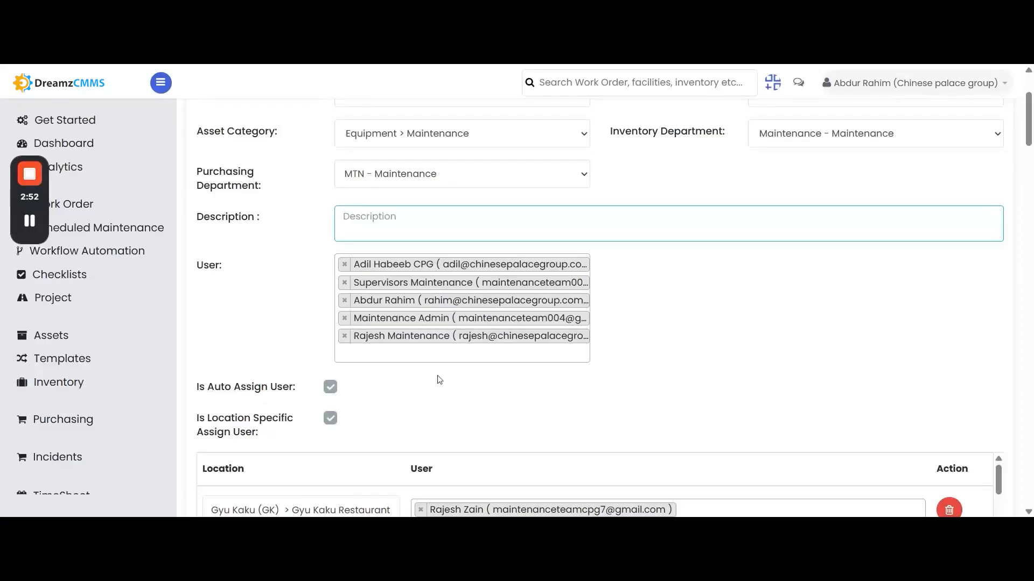
pyautogui.scroll(-1, 518, 384)
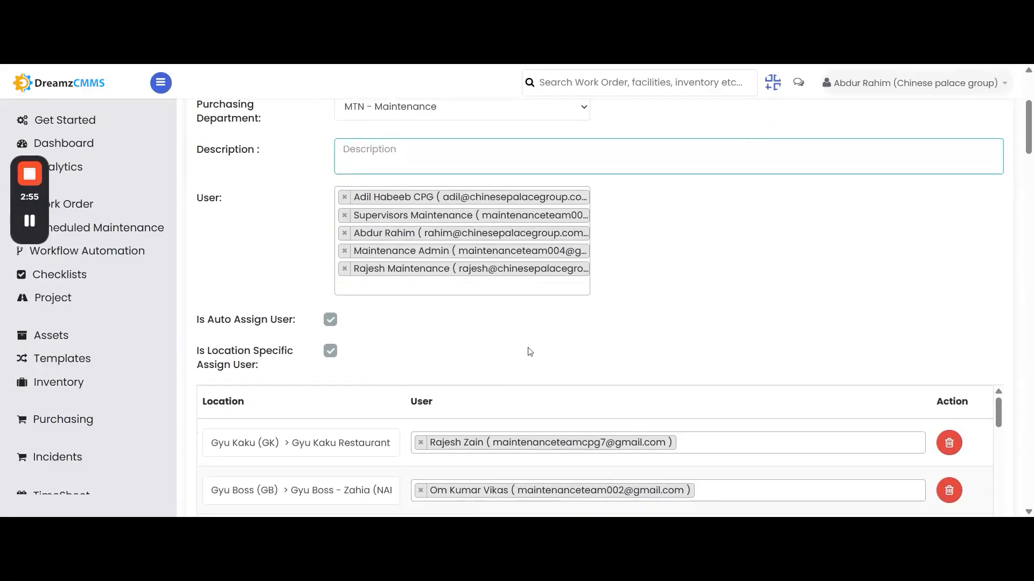
pyautogui.scroll(-1, 525, 353)
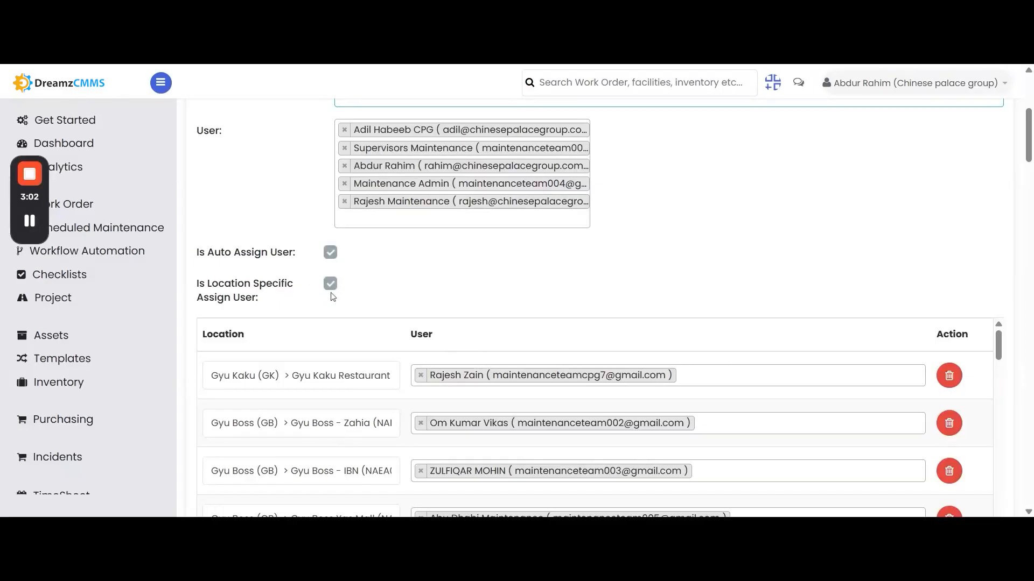
pyautogui.scroll(-1, 614, 291)
pyautogui.scroll(-1, 741, 277)
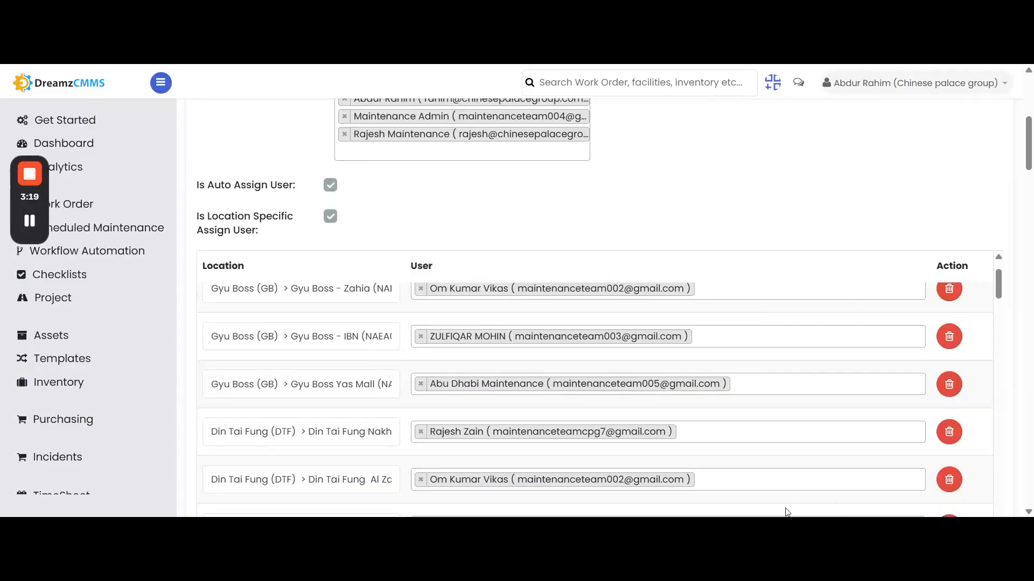
# Try searching for another user to assign to the Gyu Boss - IBN location, and clear the search text
pyautogui.click(703, 337)
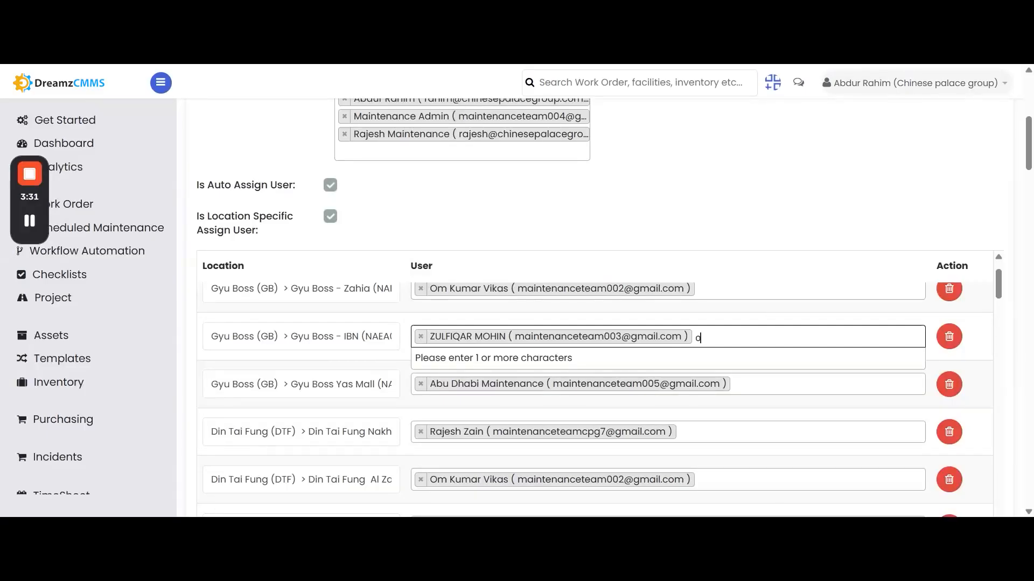
pyautogui.write('om')
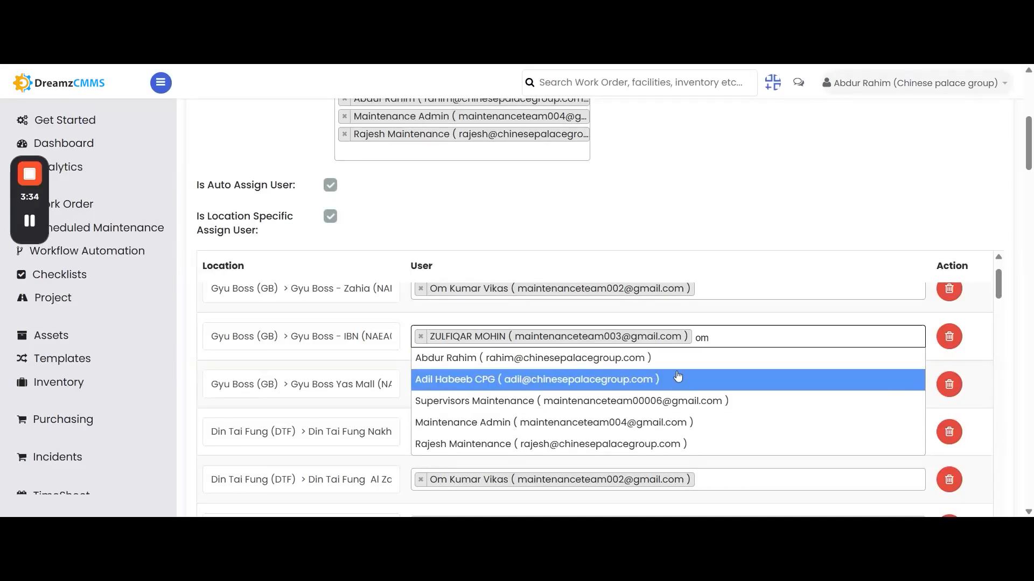
pyautogui.press('BackSpace')
pyautogui.press('BackSpace')
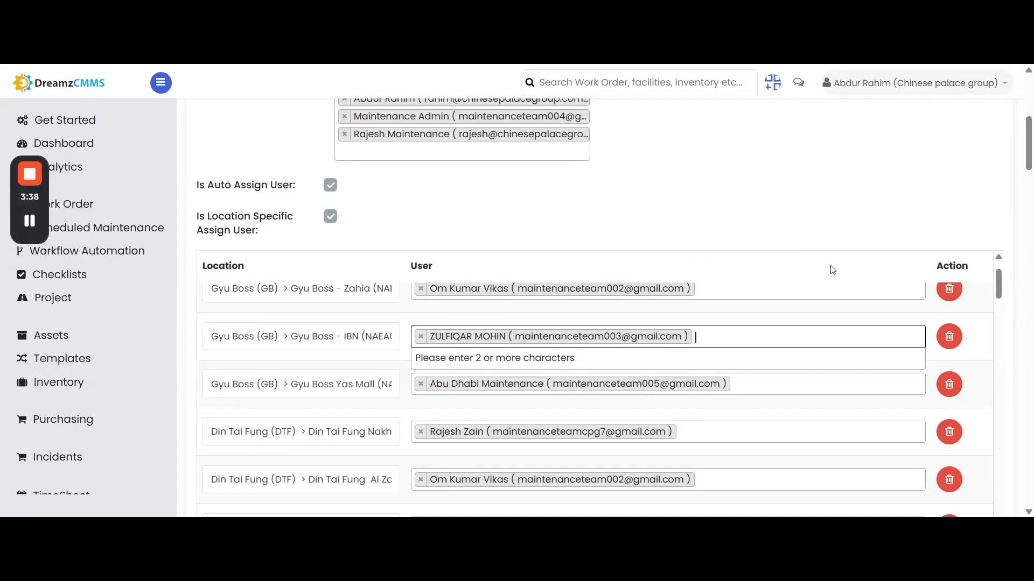
pyautogui.moveTo(1029, 150); pyautogui.dragTo(1021, 280)
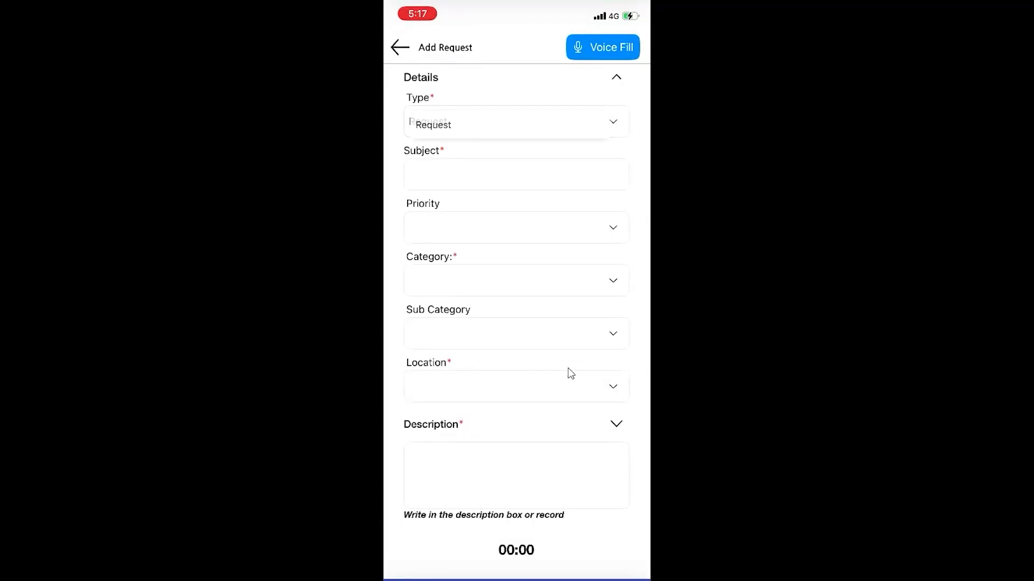
# Switch to the mobile app's Add Request form and enter the subject "AC is not working" and a description of the 2nd floor conference room AC problem
pyautogui.write('AC is not working')
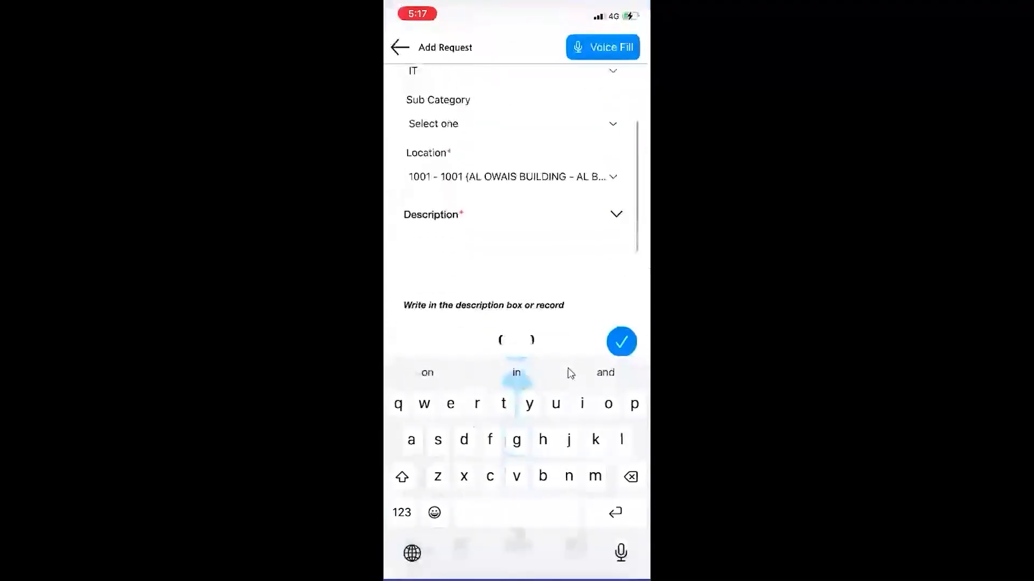
pyautogui.write('2n')
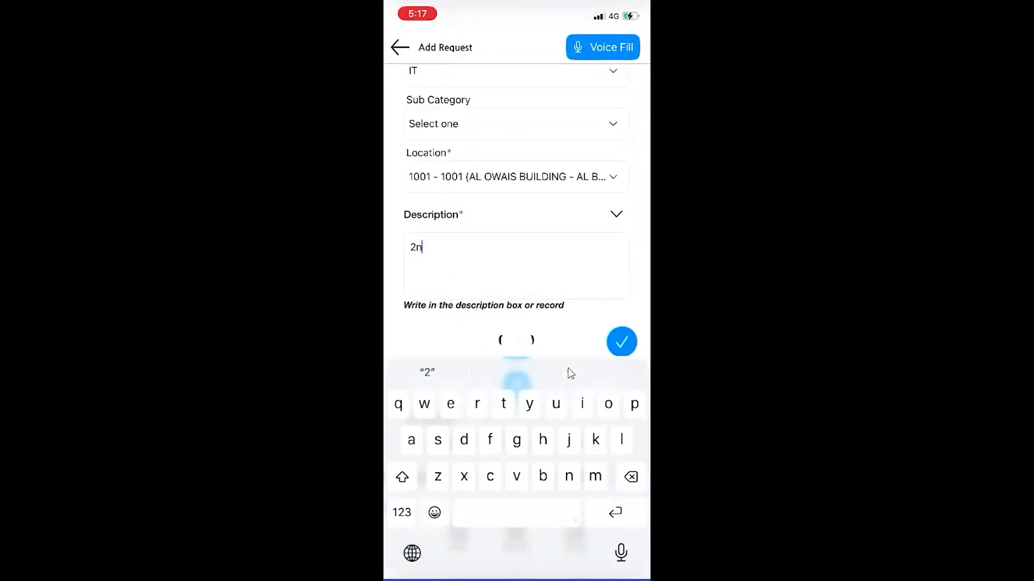
pyautogui.write('d floor conference r')
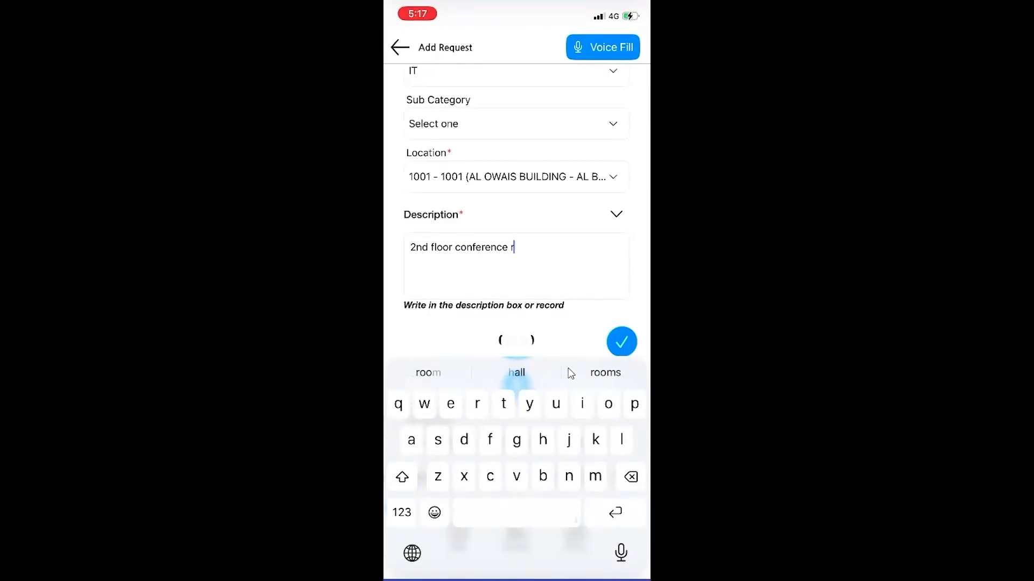
pyautogui.write('oom AC is not wo')
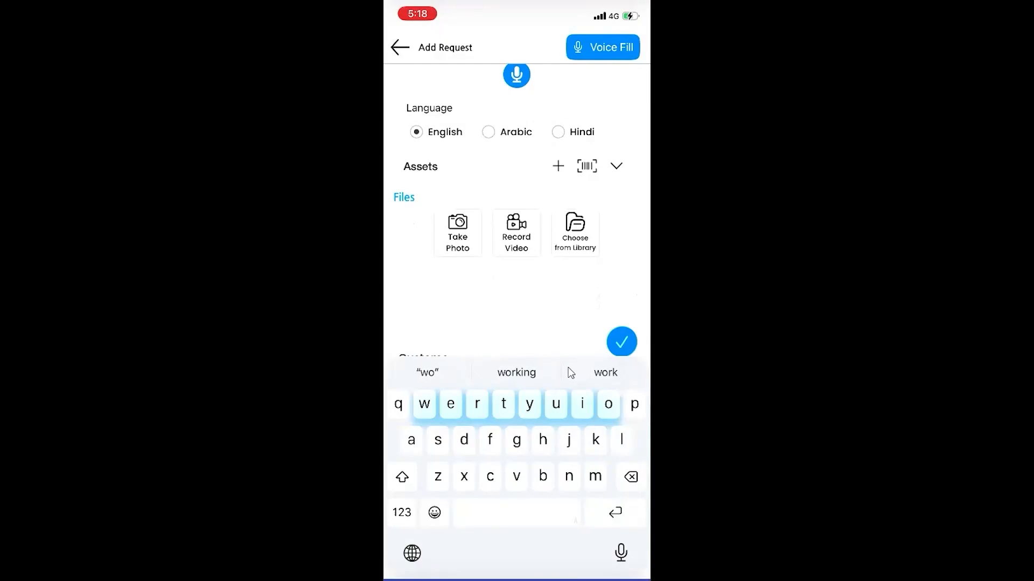
# Expand the Customs section of the mobile request and view its additional fields
pyautogui.scroll(-3, 515, 210)
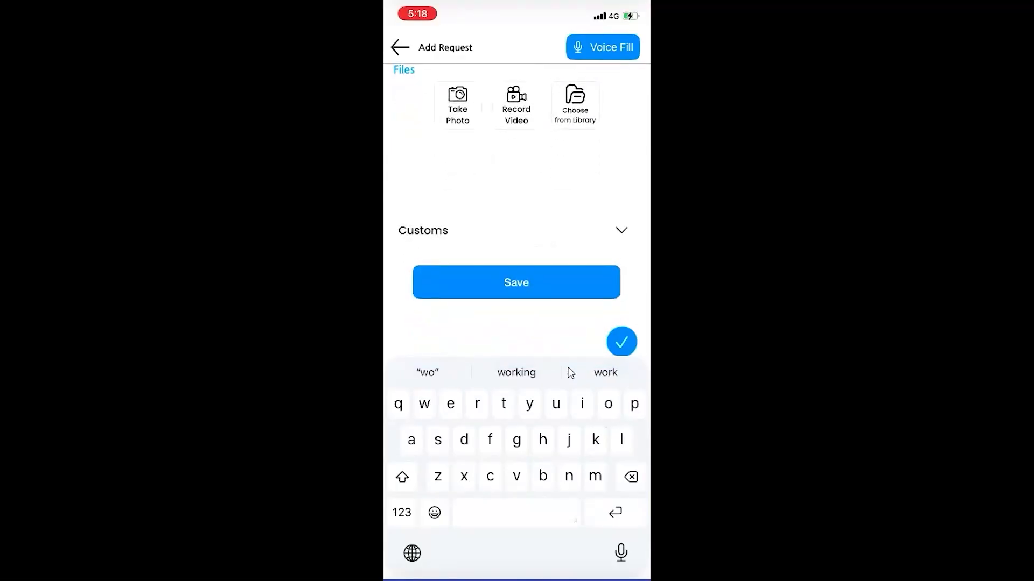
pyautogui.click(622, 230)
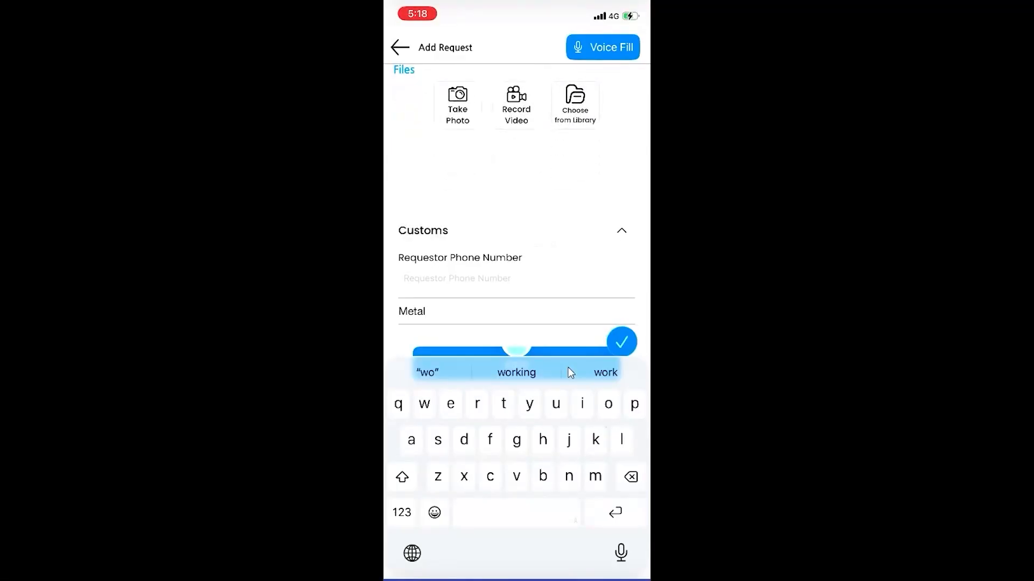
pyautogui.scroll(-2, 515, 210)
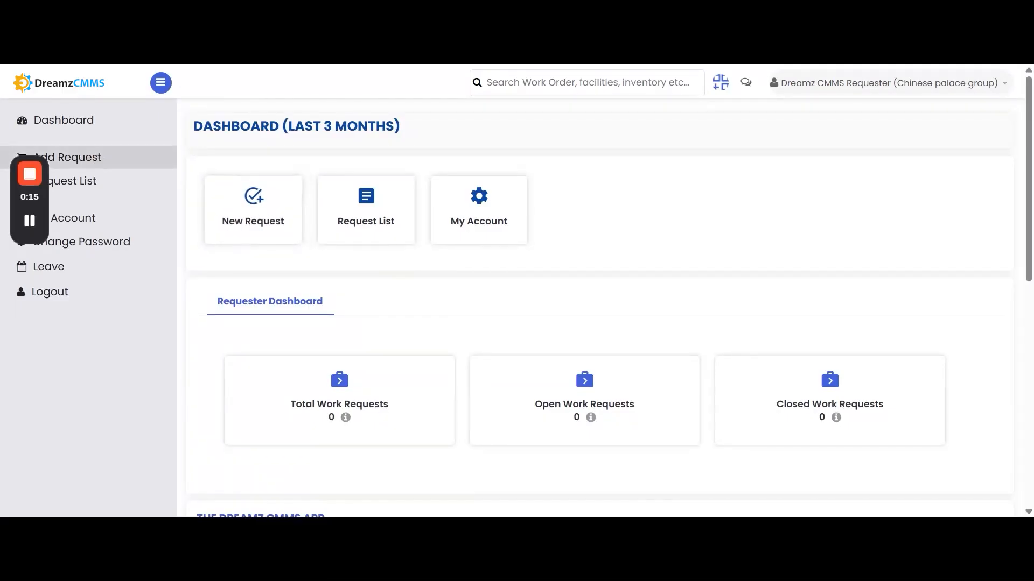
# Start a new request in the web requester portal with the subject "AC is not working"
pyautogui.click(75, 158)
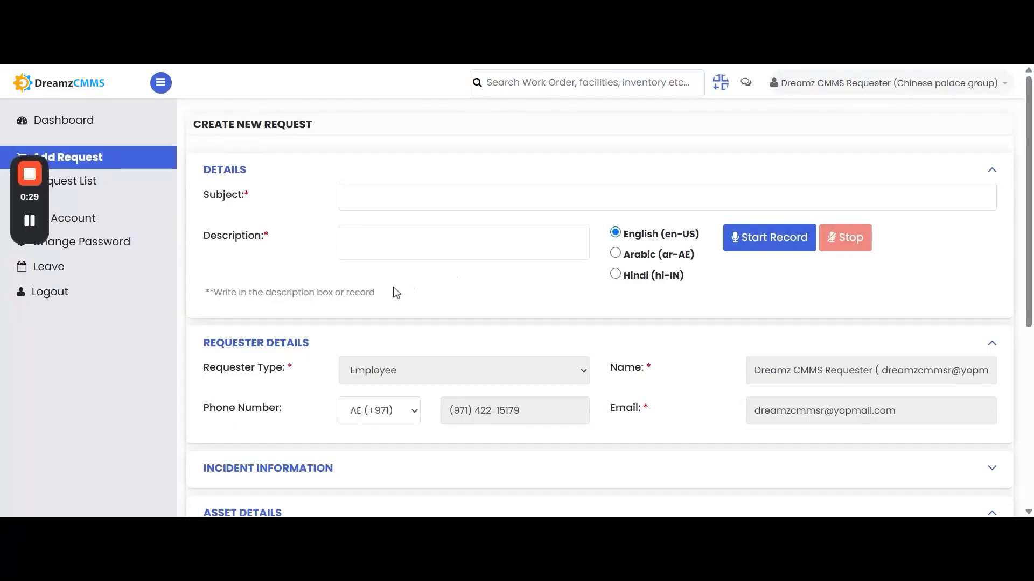
pyautogui.click(409, 197)
pyautogui.write('AC i')
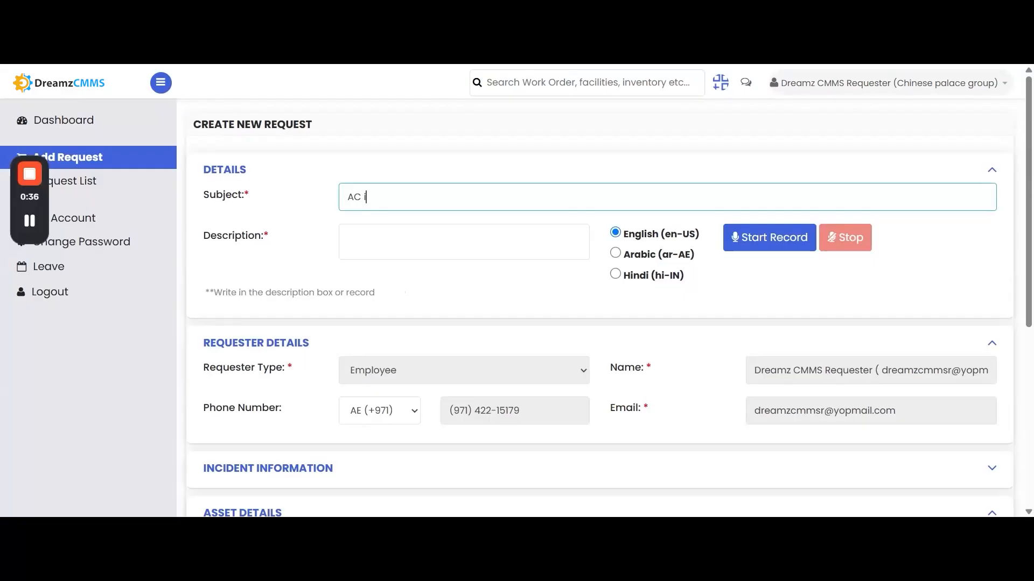
pyautogui.write('s not working')
# Enter the request description "2nd floor cnference room ac is not working"
pyautogui.click(409, 240)
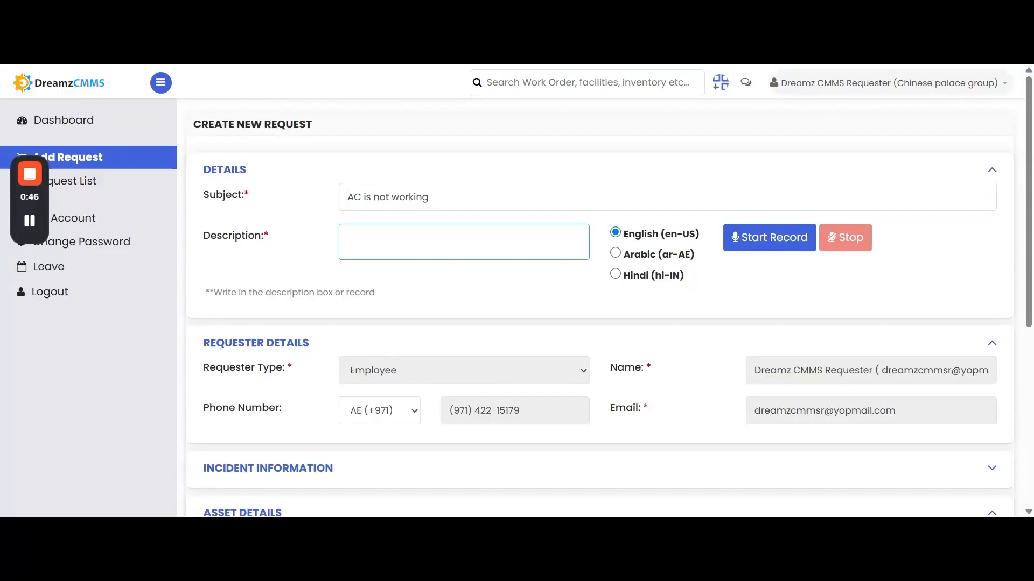
pyautogui.write('2nd floor cnference r')
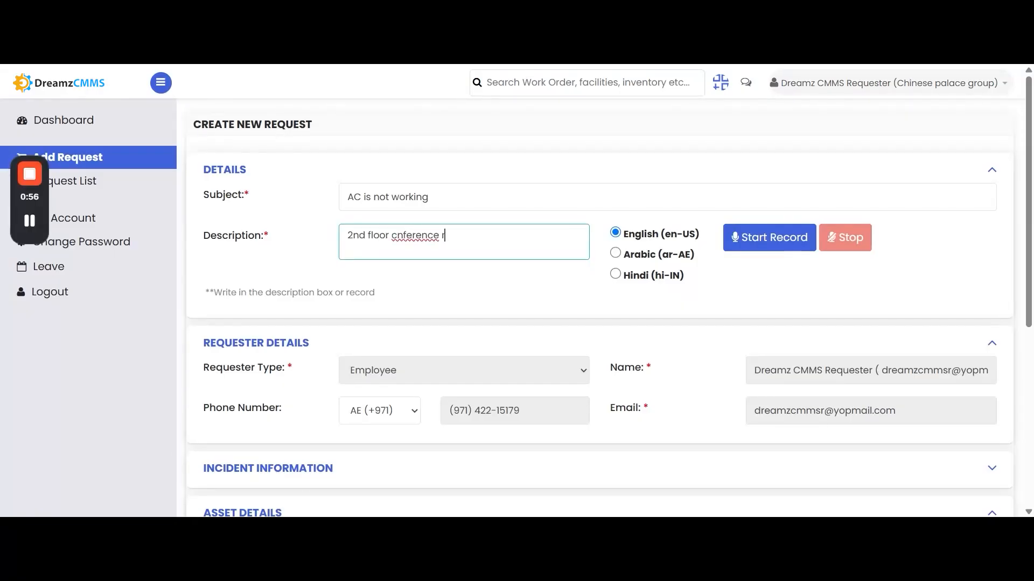
pyautogui.write('oom ac is not working')
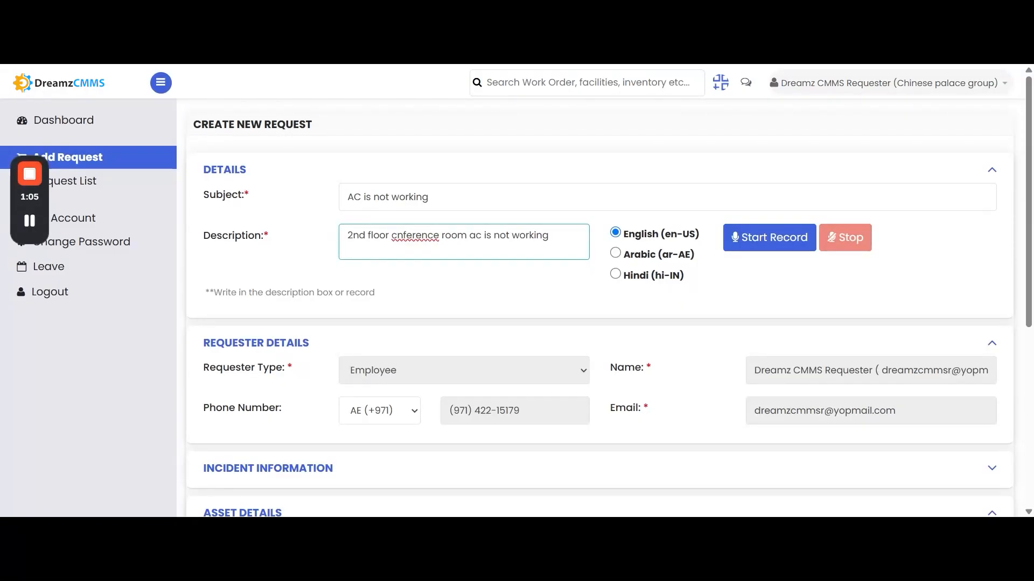
# Correct the misspelled word in the request description to "conference"
pyautogui.click(397, 236)
pyautogui.write('o')
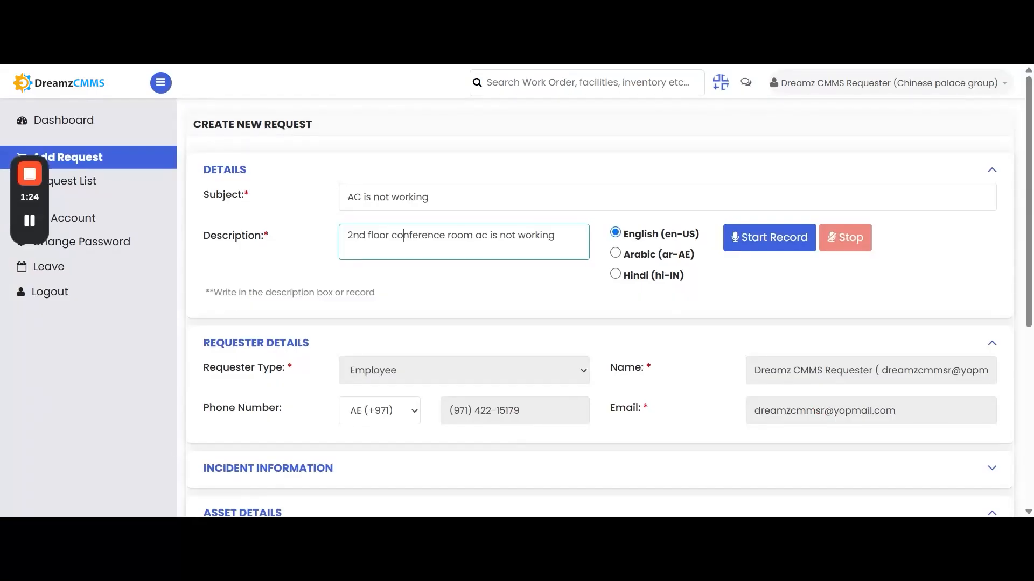
# In the incident information, set the category to IT and the location to Din Tai Fung The Dubai Mall - DTF-TDM
pyautogui.scroll(-5, 783, 311)
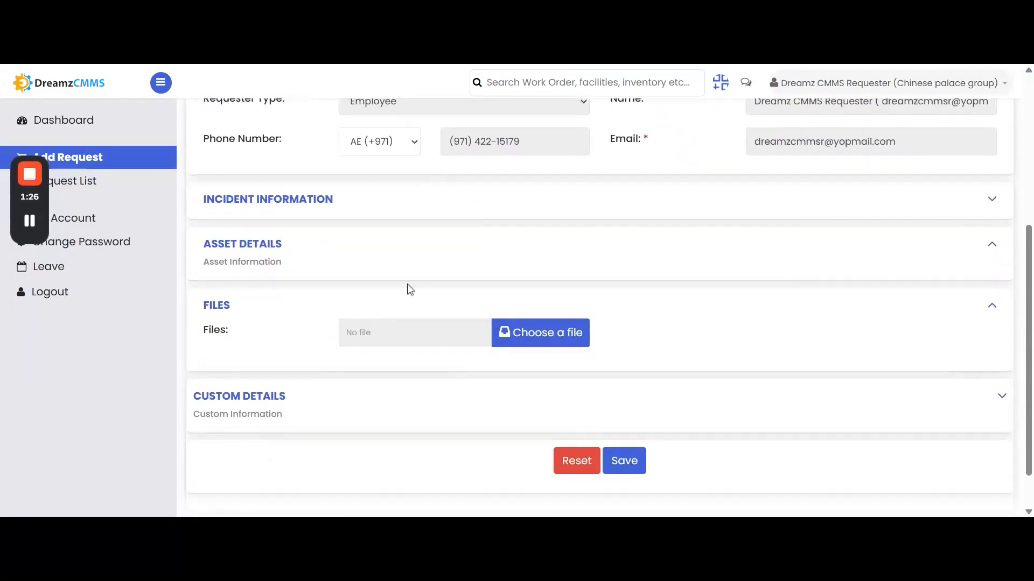
pyautogui.click(329, 202)
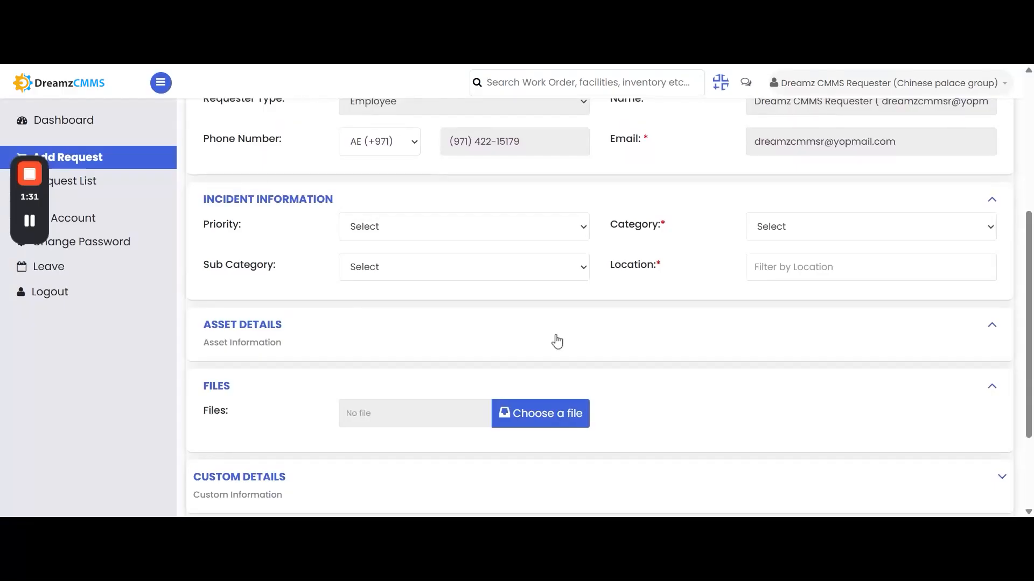
pyautogui.click(798, 238)
pyautogui.click(795, 256)
pyautogui.click(795, 266)
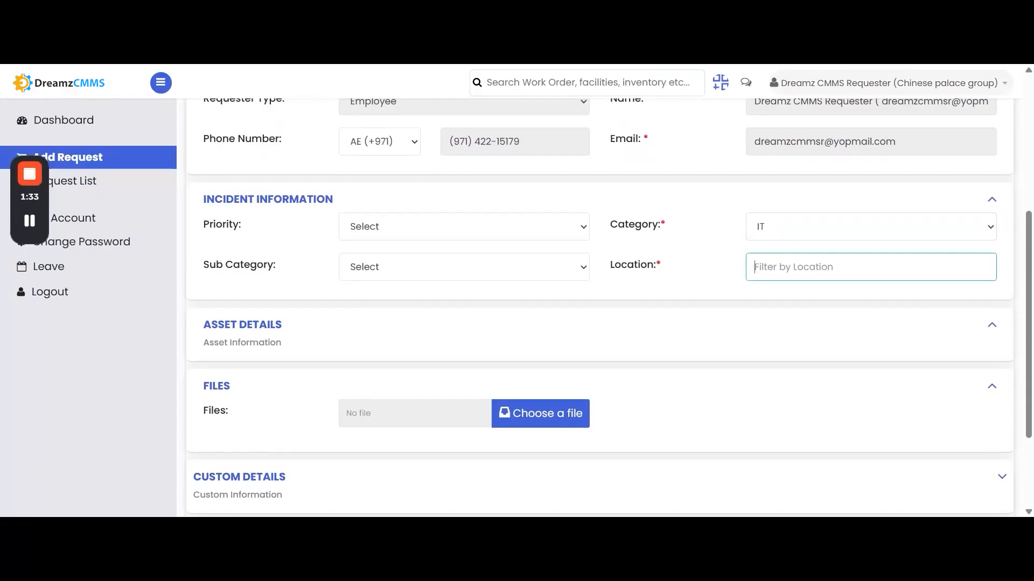
pyautogui.write('din tai')
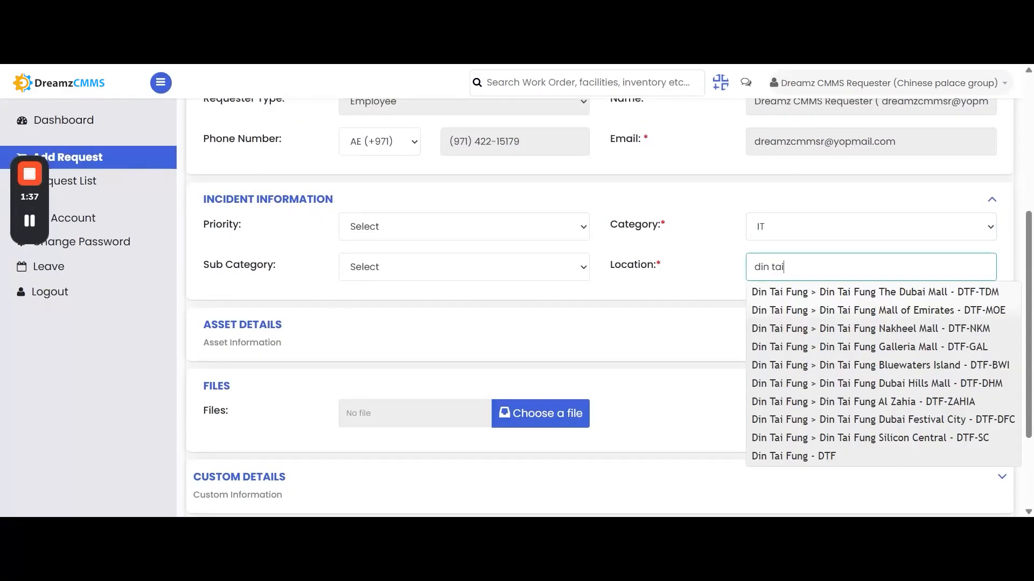
pyautogui.click(852, 292)
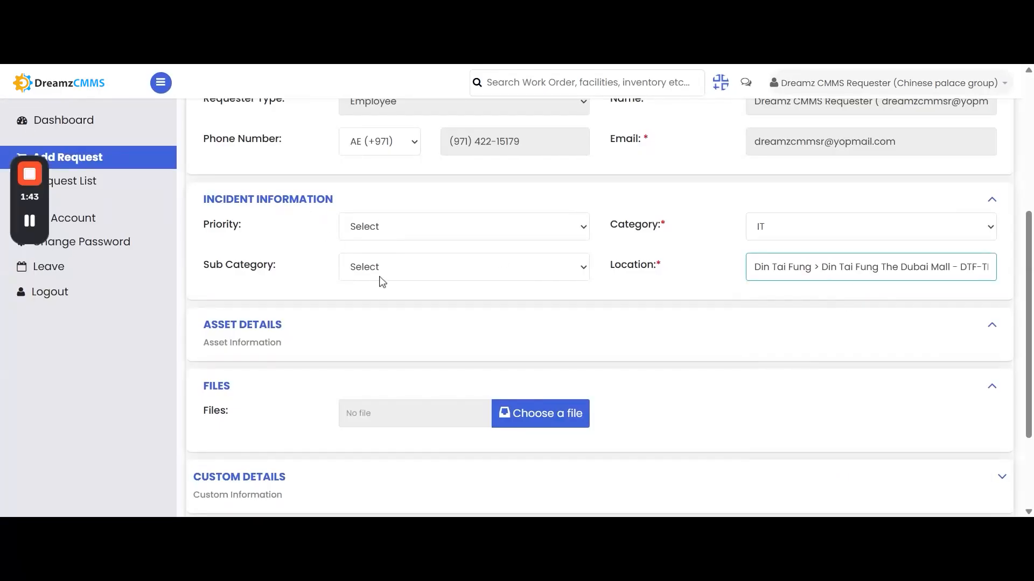
# Expand the request's Asset Details section and review the asset, files and custom details options
pyautogui.click(364, 335)
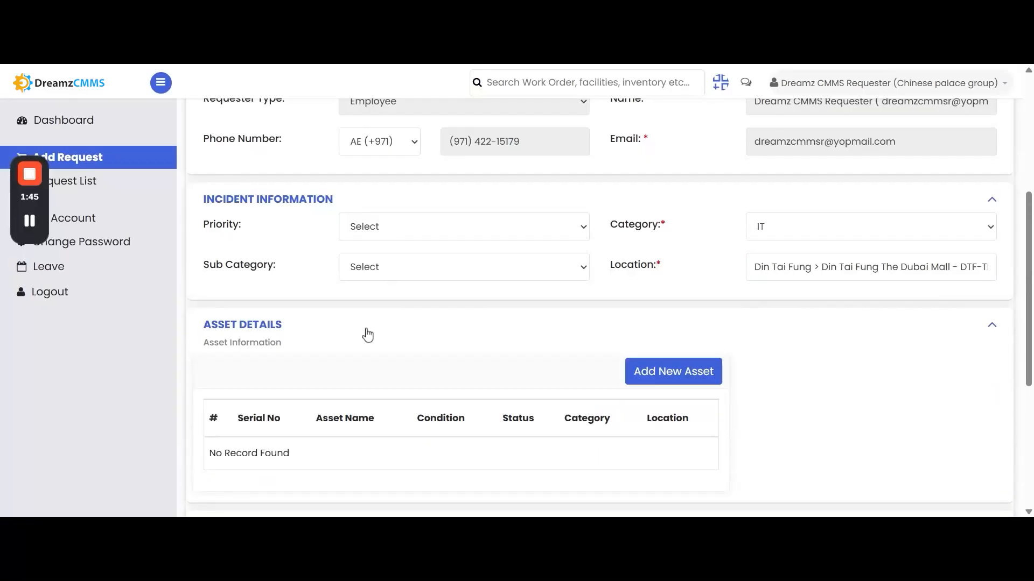
pyautogui.scroll(-1, 429, 306)
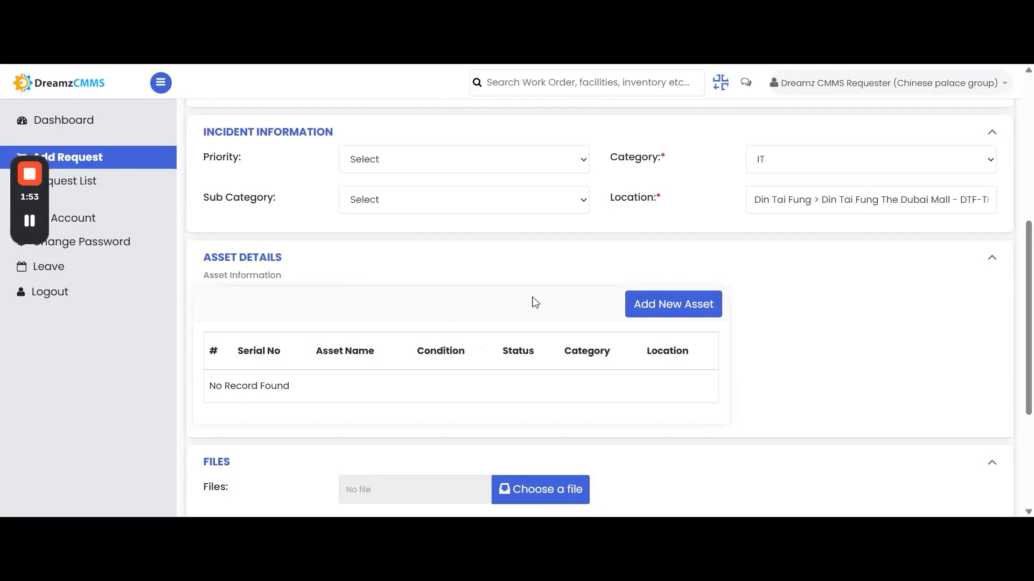
pyautogui.scroll(-2, 366, 339)
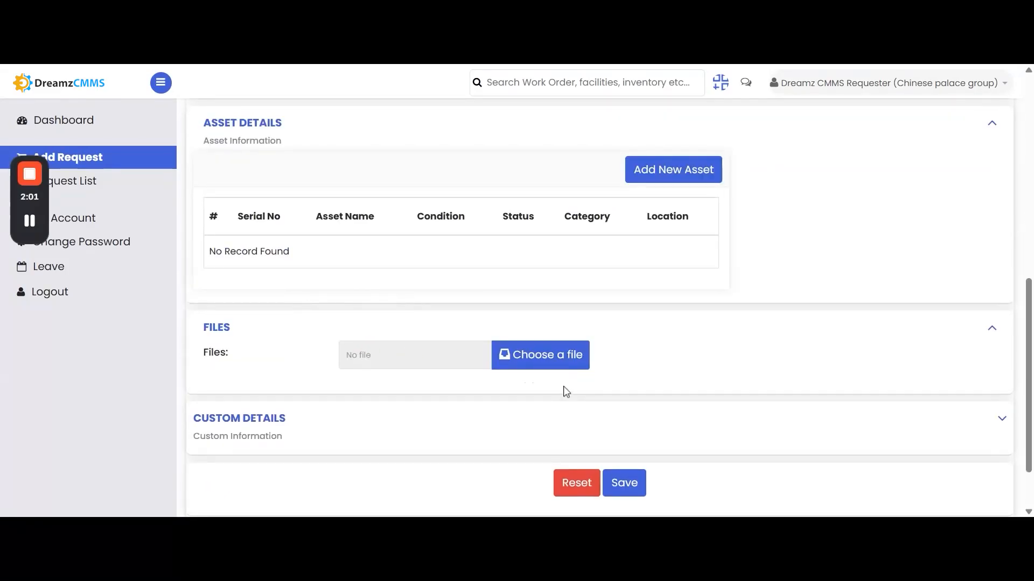
pyautogui.scroll(-1, 773, 379)
pyautogui.scroll(-1, 773, 379)
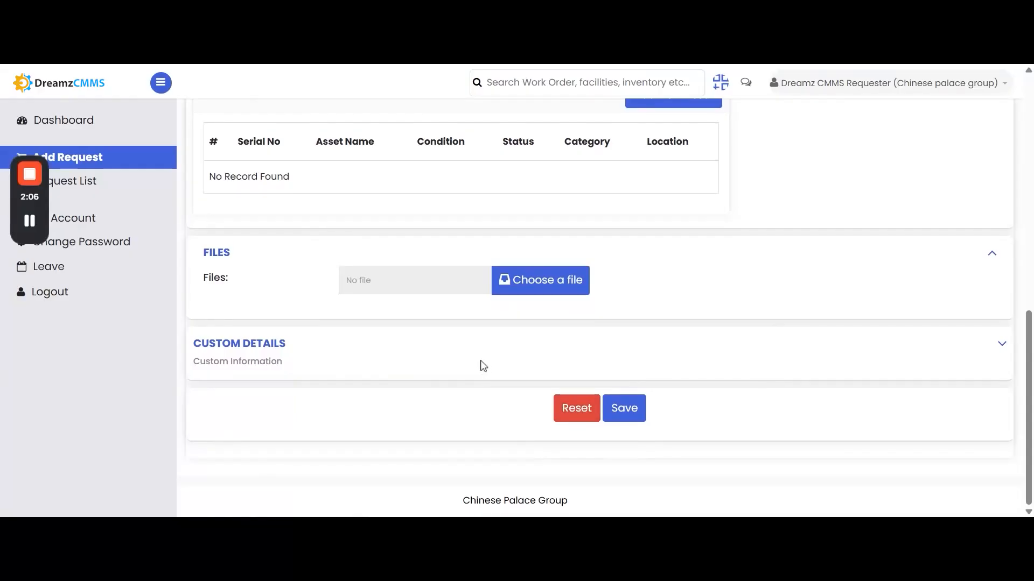
pyautogui.click(333, 362)
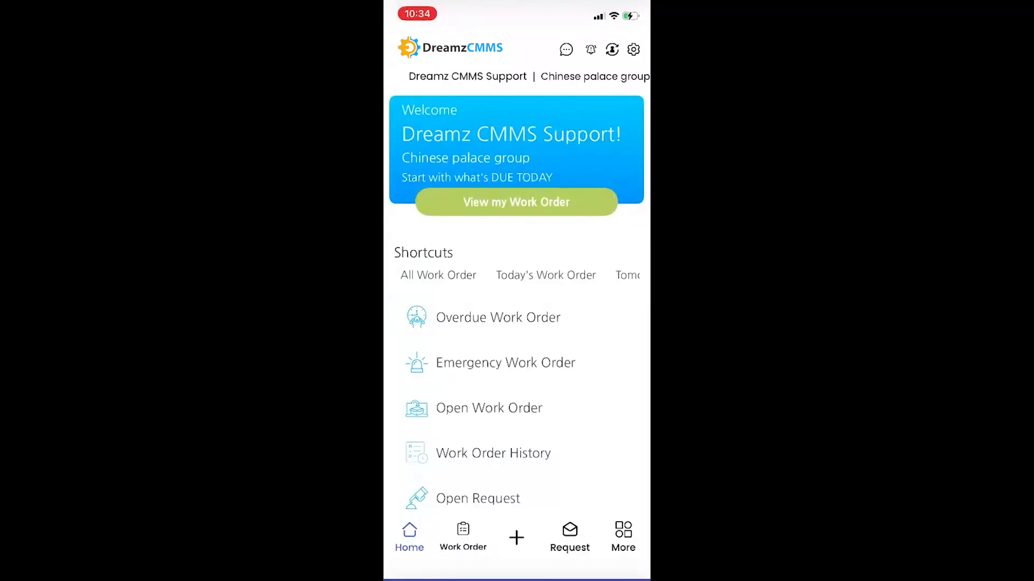
# Switch to the mobile app and find the "Test DreamzTech #49 Email Notification Missed" work order in Work Order History by its number, opening it
pyautogui.click(494, 453)
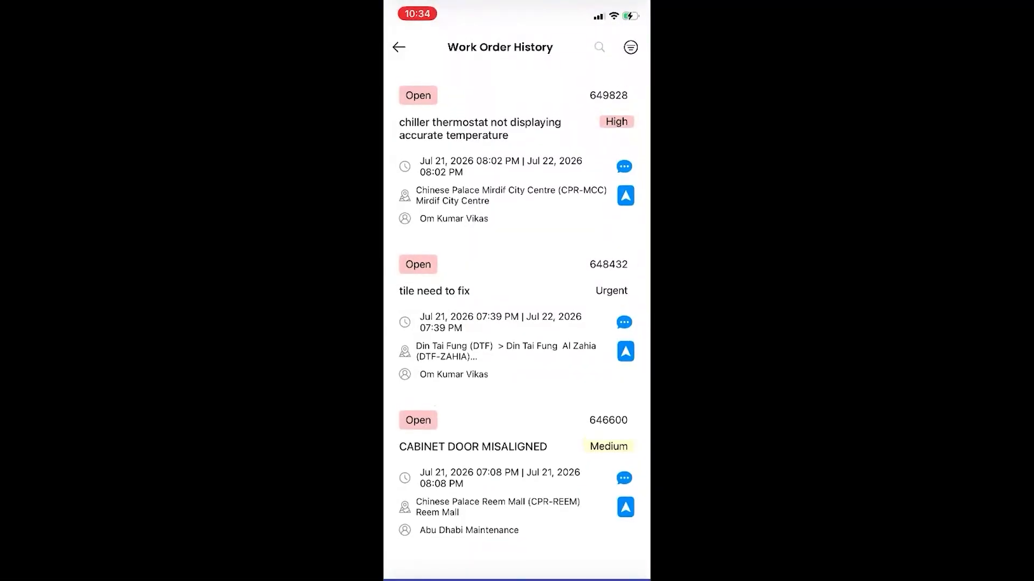
pyautogui.click(599, 46)
pyautogui.write('I')
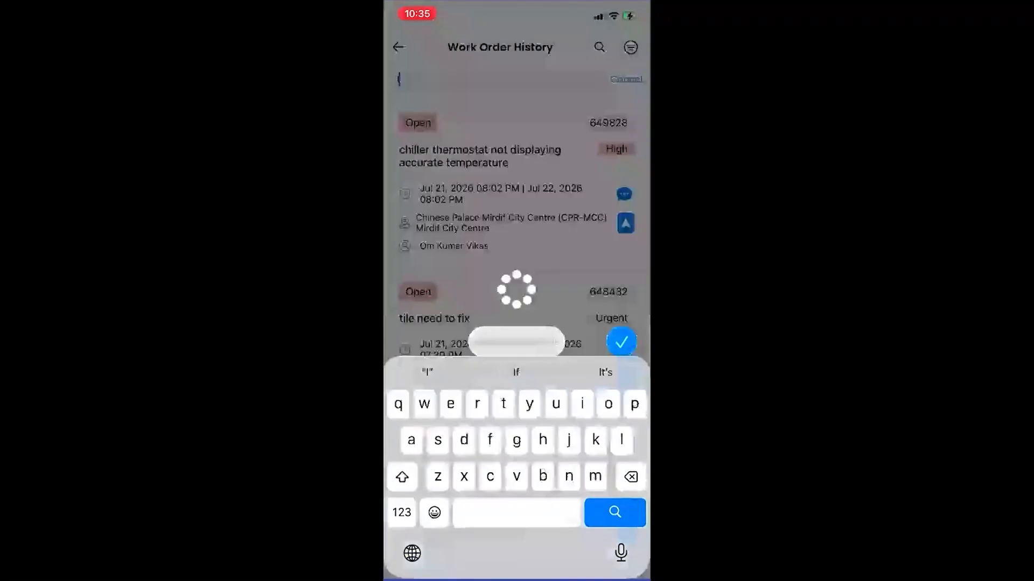
pyautogui.write('t-002499')
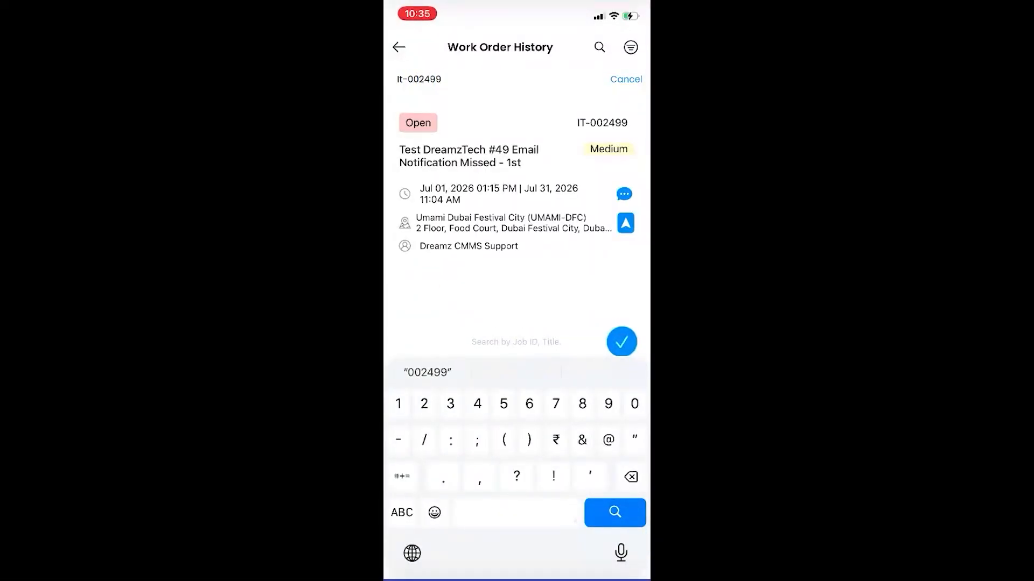
pyautogui.click(501, 172)
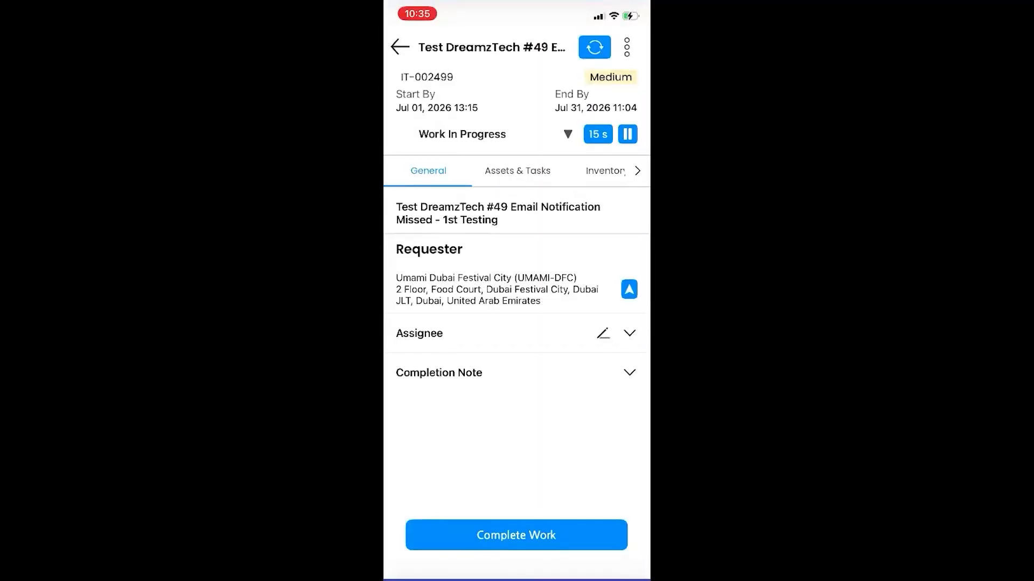
# Look at how inventory is added to the work order, including the search across all inventory, and return to the work order
pyautogui.hscroll(2, 517, 170)
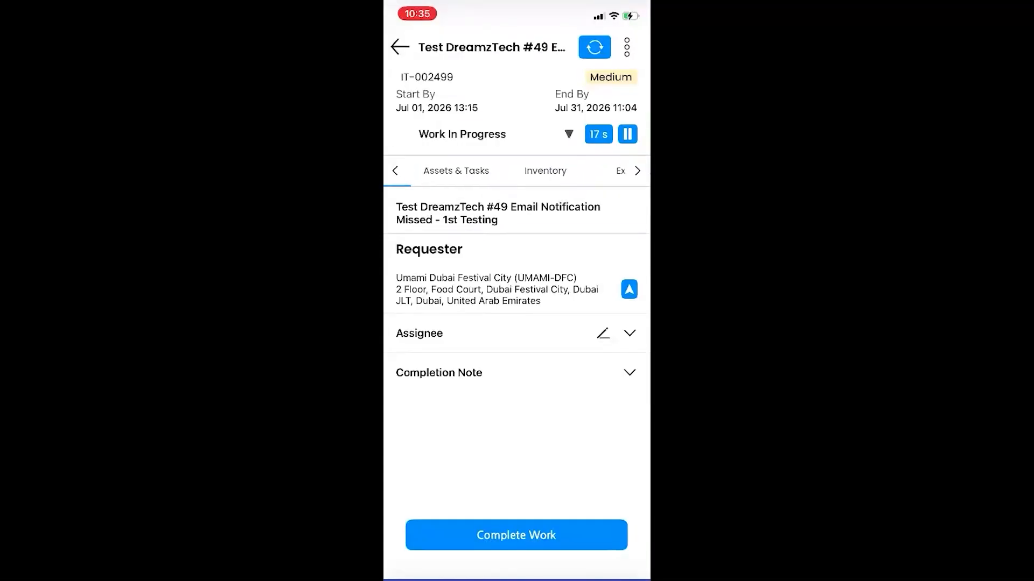
pyautogui.click(544, 171)
pyautogui.click(439, 106)
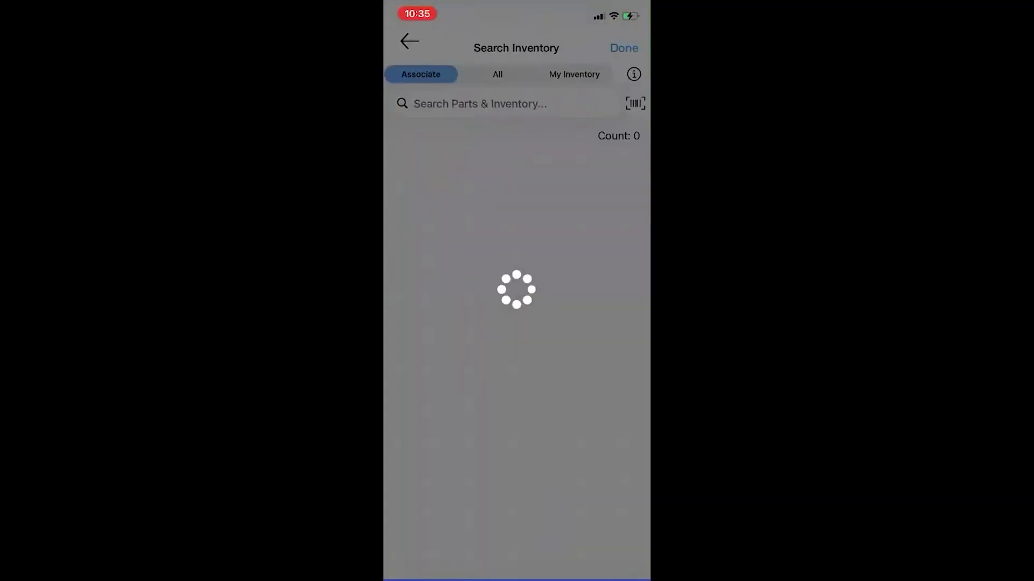
pyautogui.click(496, 75)
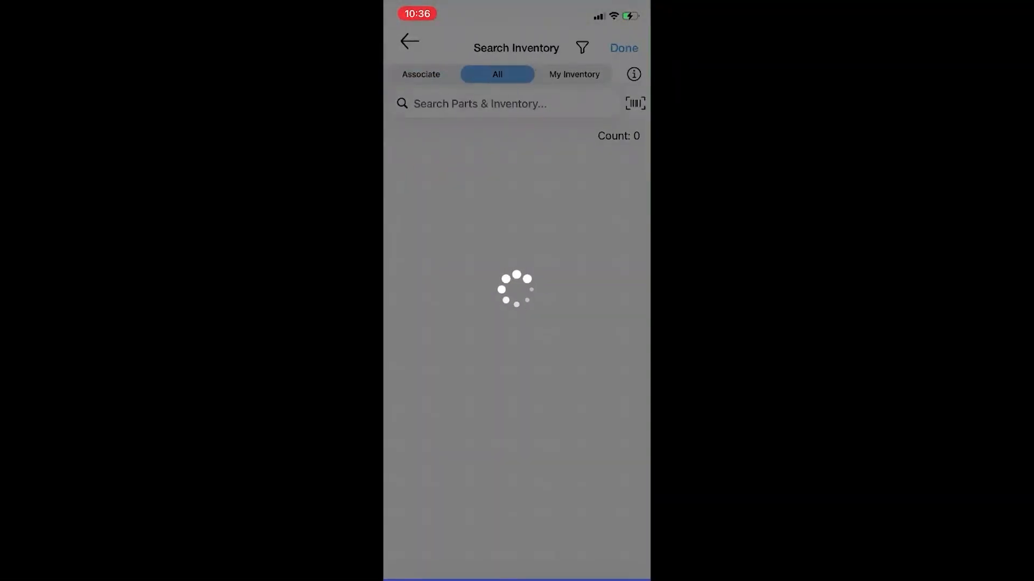
pyautogui.click(409, 42)
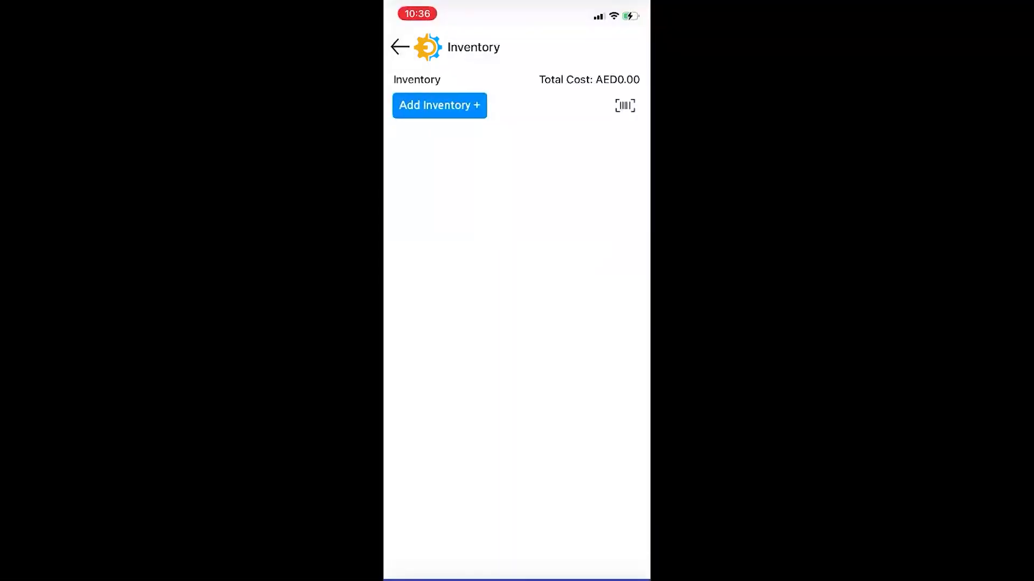
pyautogui.click(399, 47)
# Open a new expense form for the work order, review its fields, and return to the work order without saving
pyautogui.moveTo(517, 170); pyautogui.dragTo(501, 170)
pyautogui.click(501, 171)
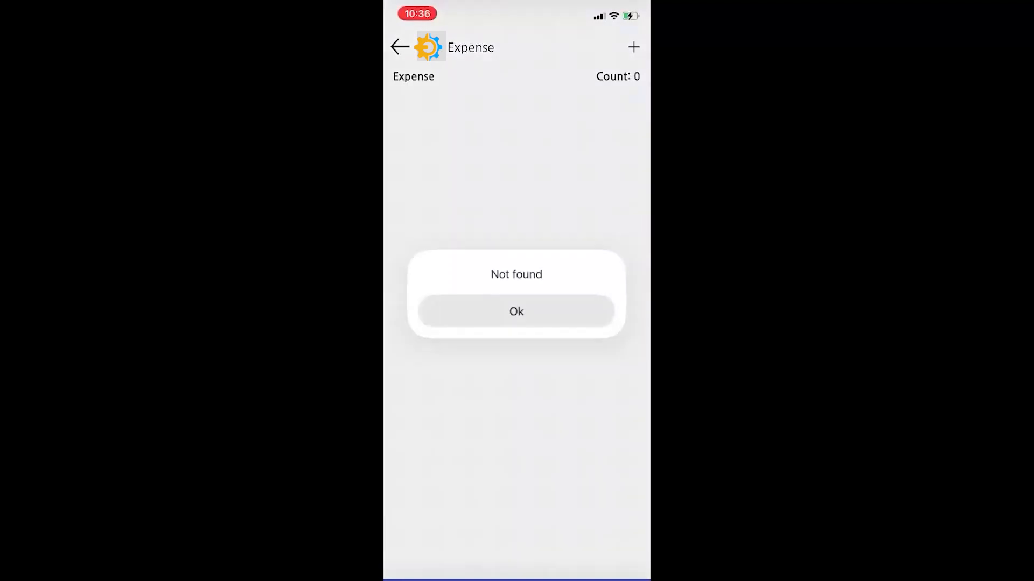
pyautogui.click(517, 310)
pyautogui.click(633, 47)
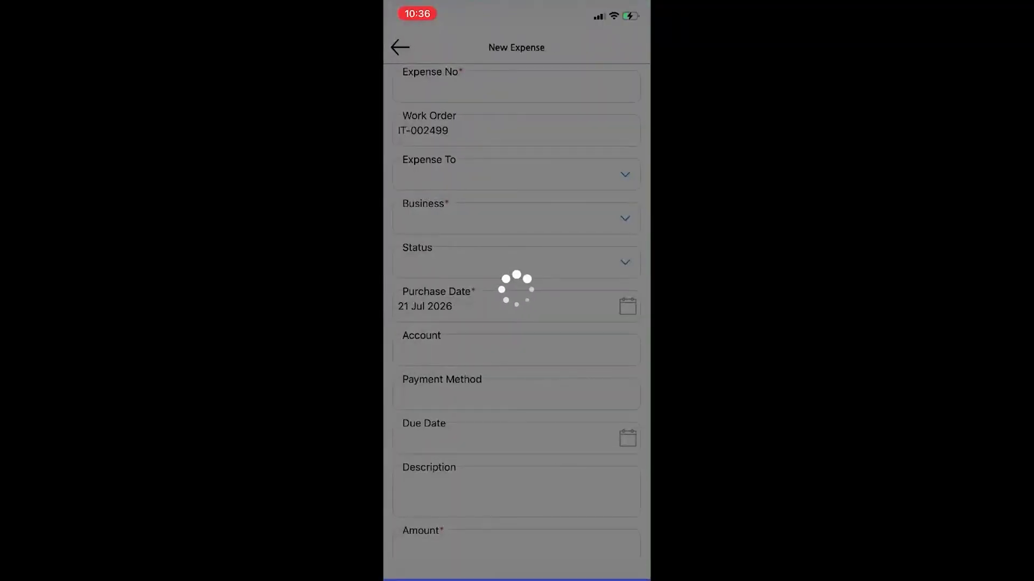
pyautogui.scroll(-5, 517, 323)
pyautogui.scroll(-2, 517, 323)
pyautogui.scroll(6, 517, 323)
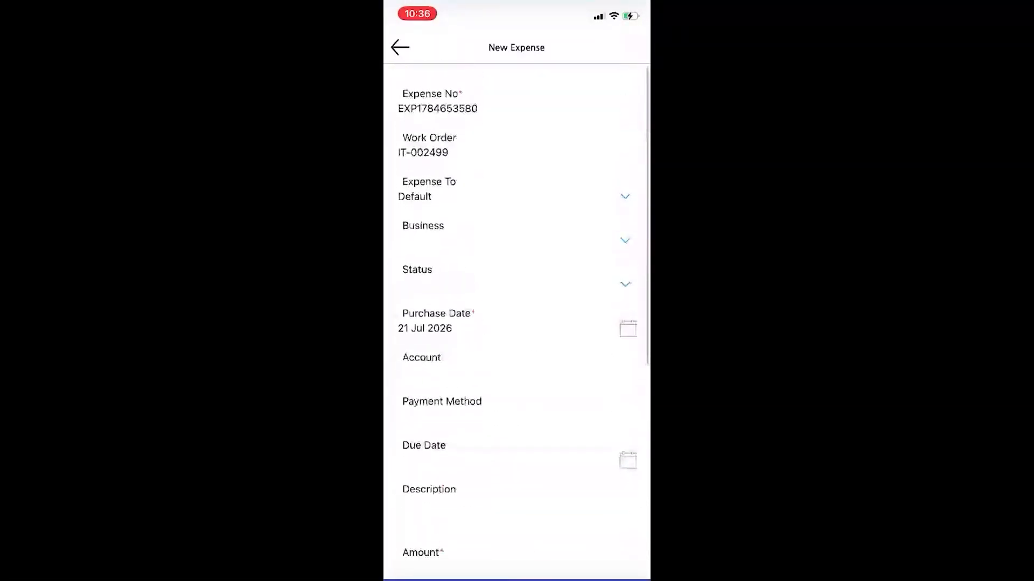
pyautogui.click(400, 47)
pyautogui.click(399, 46)
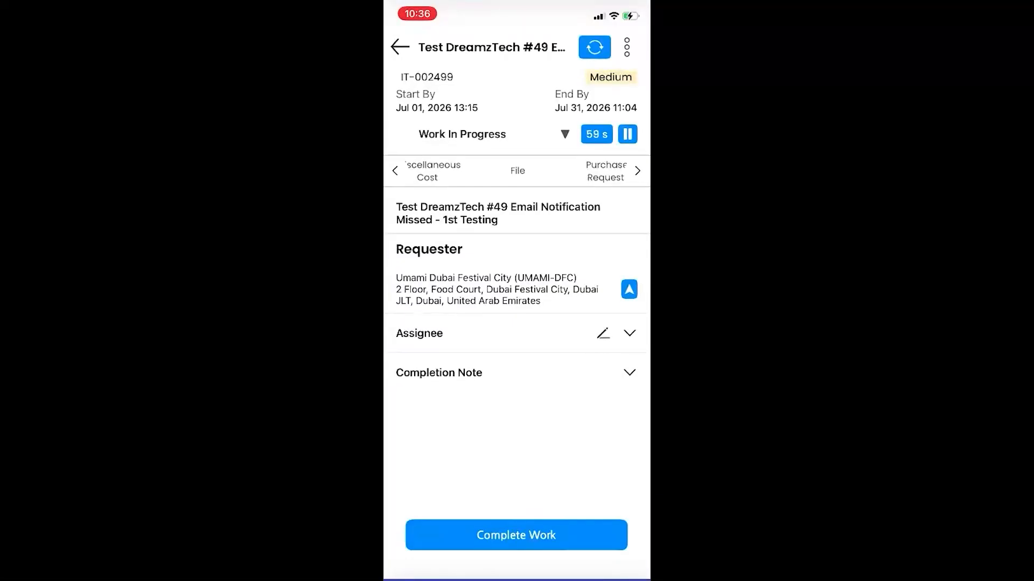
# Complete the work order with a handwritten technician signature and the completion note "Done", and save it
pyautogui.click(516, 535)
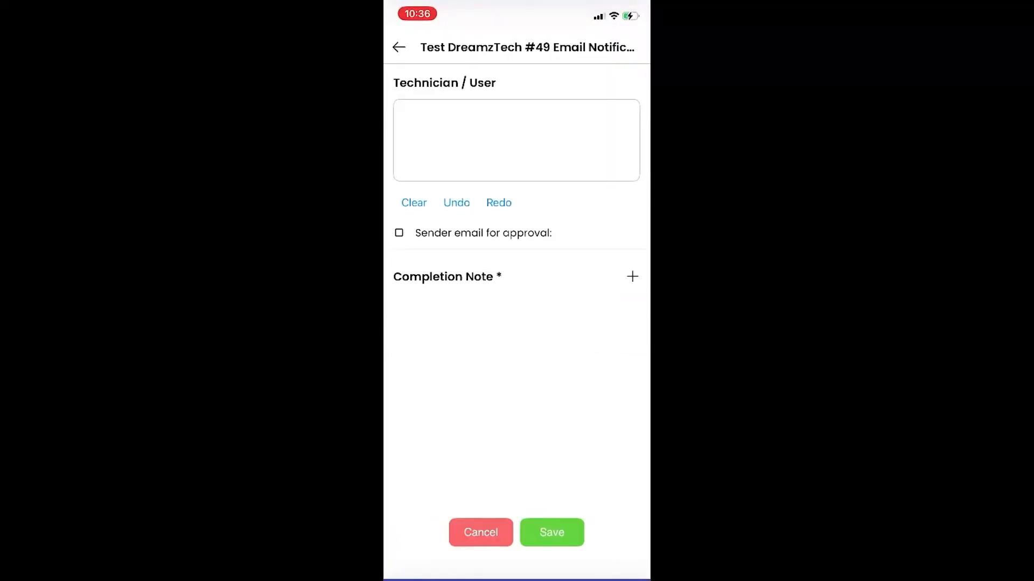
pyautogui.moveTo(472, 146)
pyautogui.mouseDown()
pyautogui.moveTo(550, 121)
pyautogui.moveTo(606, 123)
pyautogui.mouseUp()
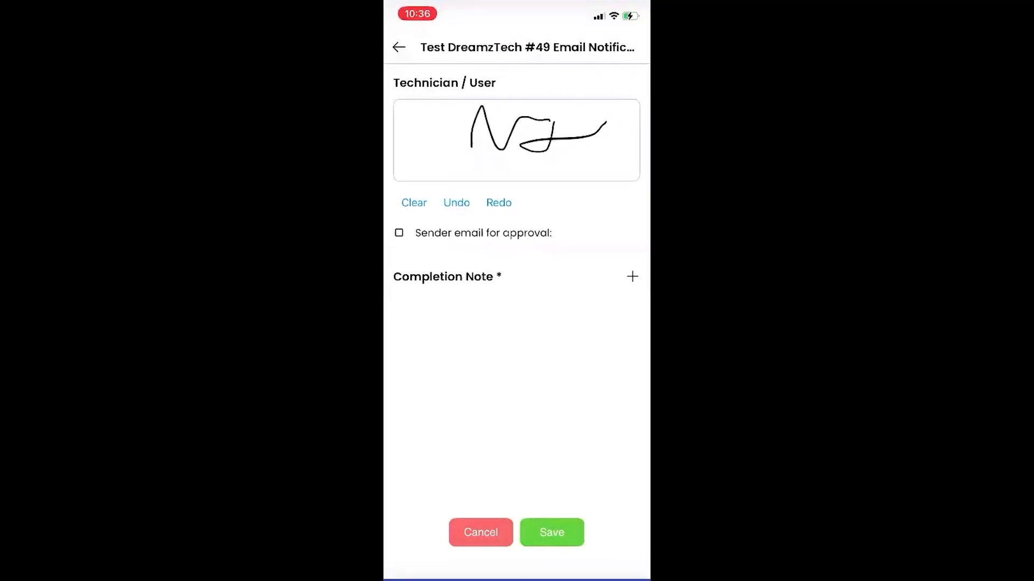
pyautogui.click(632, 277)
pyautogui.click(516, 342)
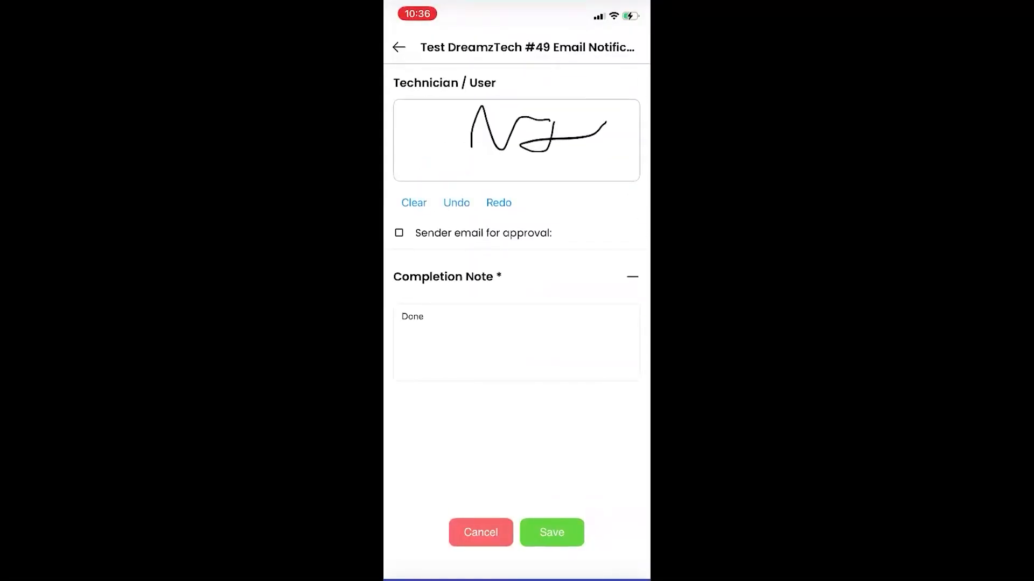
pyautogui.click(551, 533)
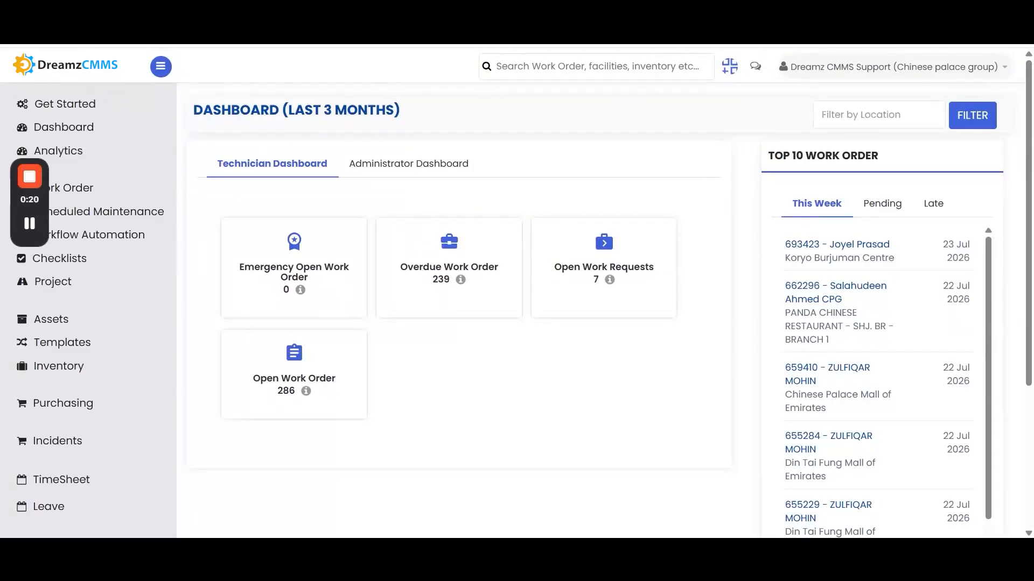
# Switch to the web app and filter the work order list by the same work order number, adding the Closed, Completed (S007) status
pyautogui.click(63, 189)
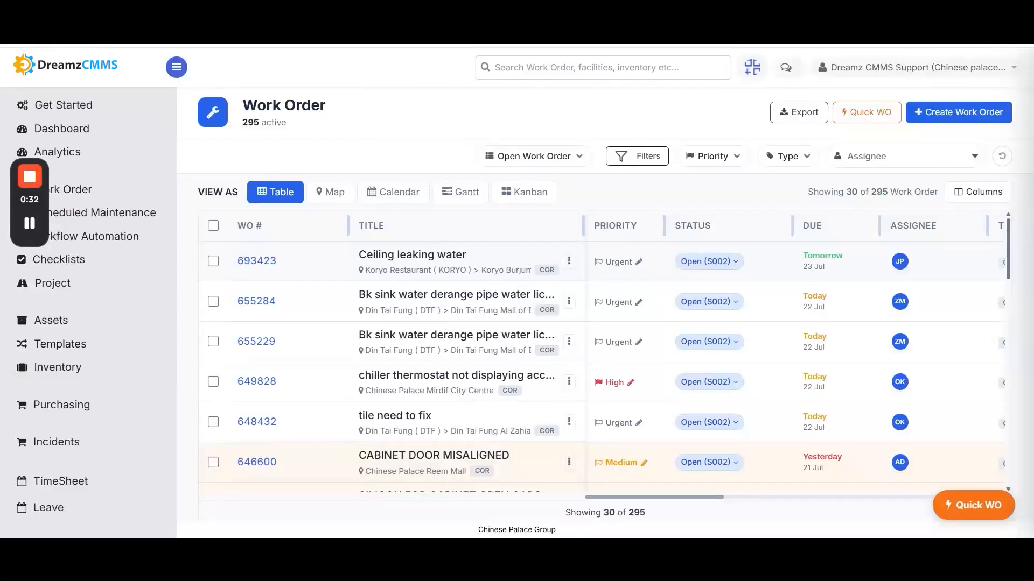
pyautogui.click(637, 157)
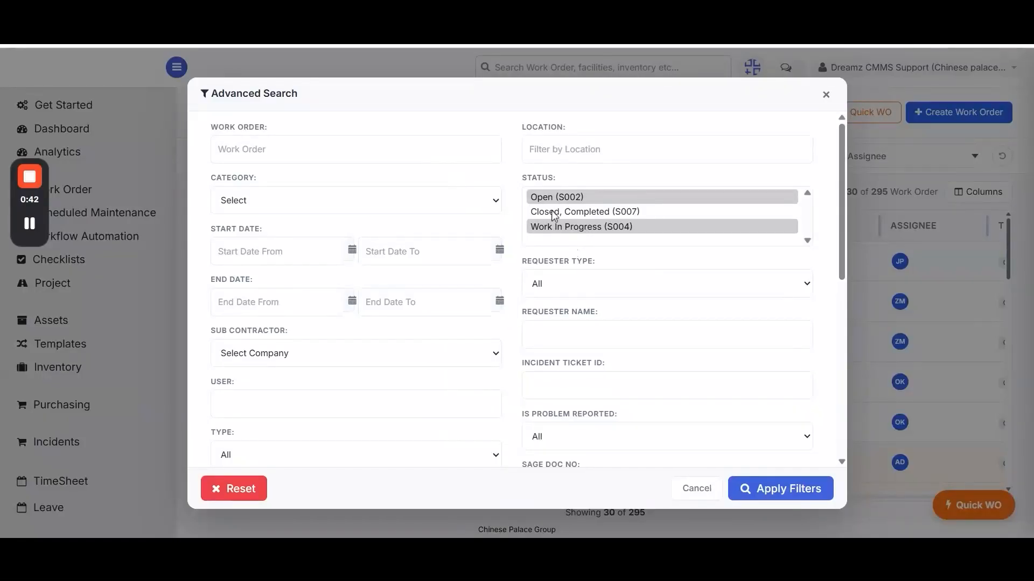
pyautogui.keyDown('ctrl'); pyautogui.click(592, 212); pyautogui.keyUp('ctrl')
pyautogui.click(286, 149)
pyautogui.write('it-002499')
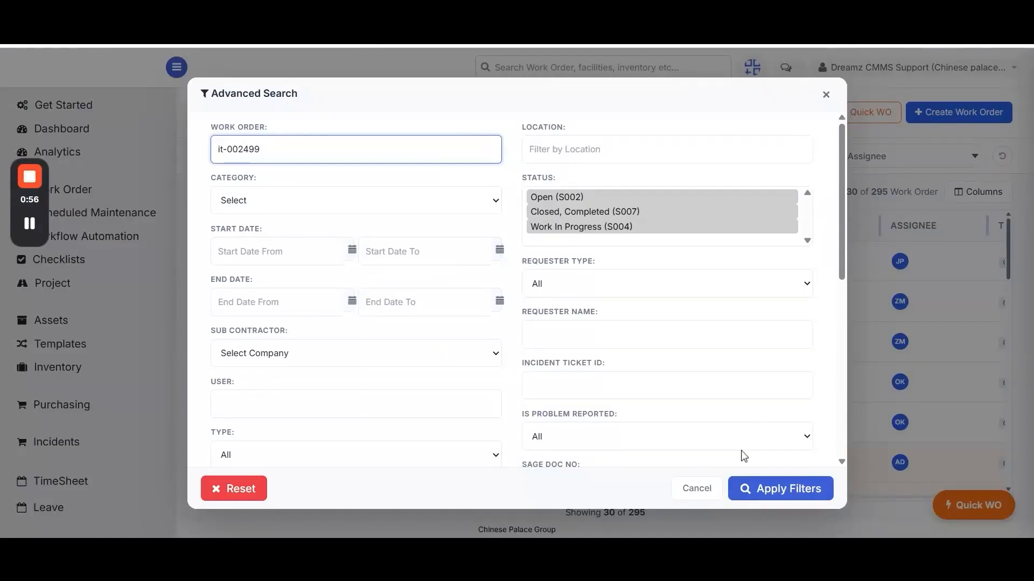
pyautogui.click(781, 488)
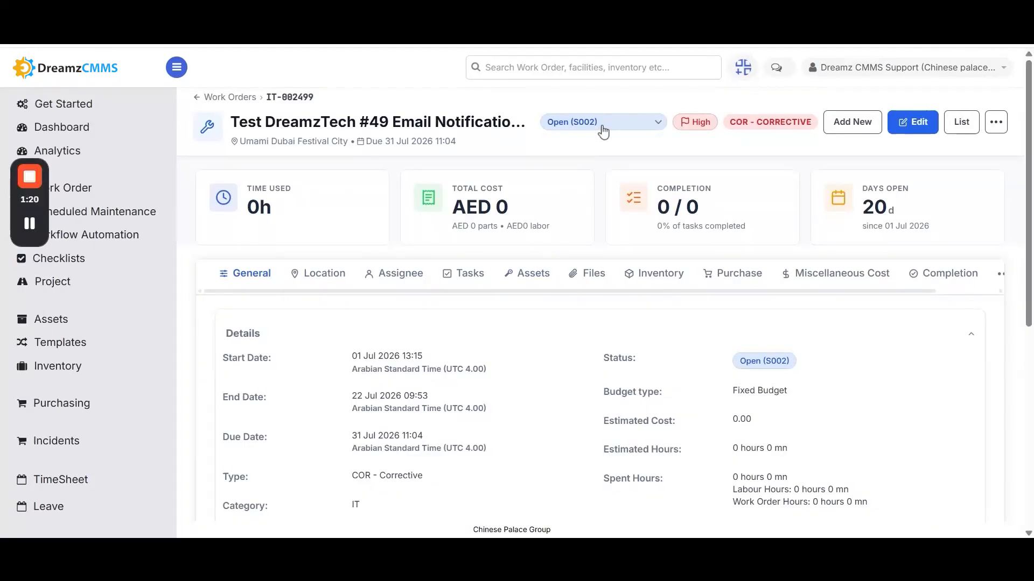
# Change the "Test DreamzTech #49" work order's status to Work In Progress (S004) and submit the status update without a video file
pyautogui.click(602, 128)
pyautogui.click(597, 156)
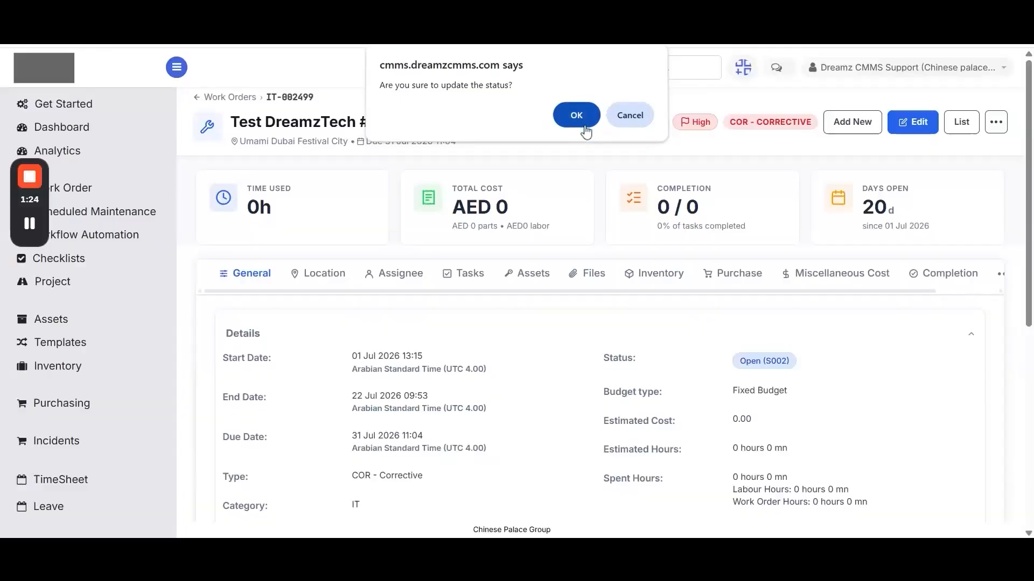
pyautogui.click(572, 115)
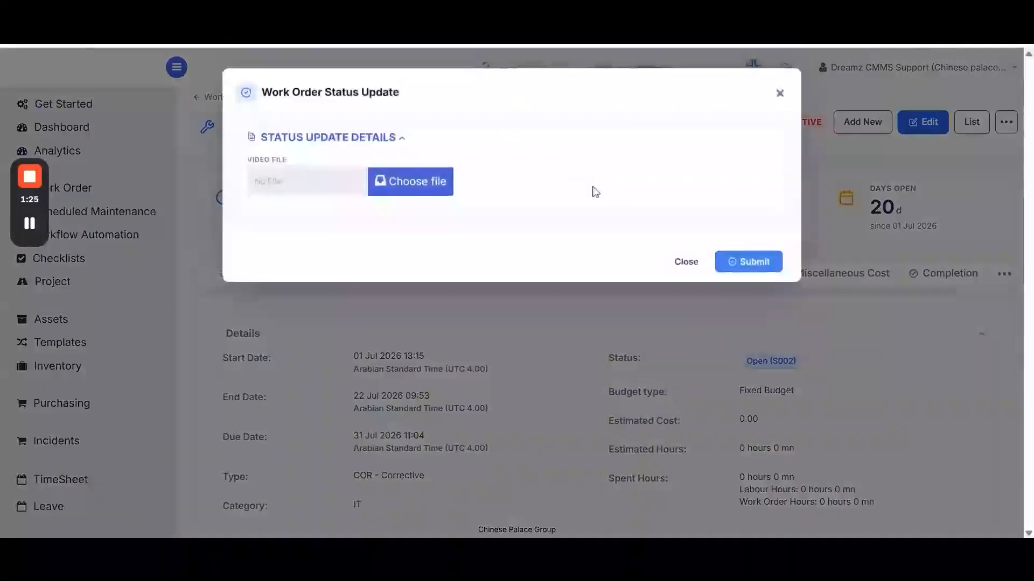
pyautogui.click(749, 272)
pyautogui.click(574, 129)
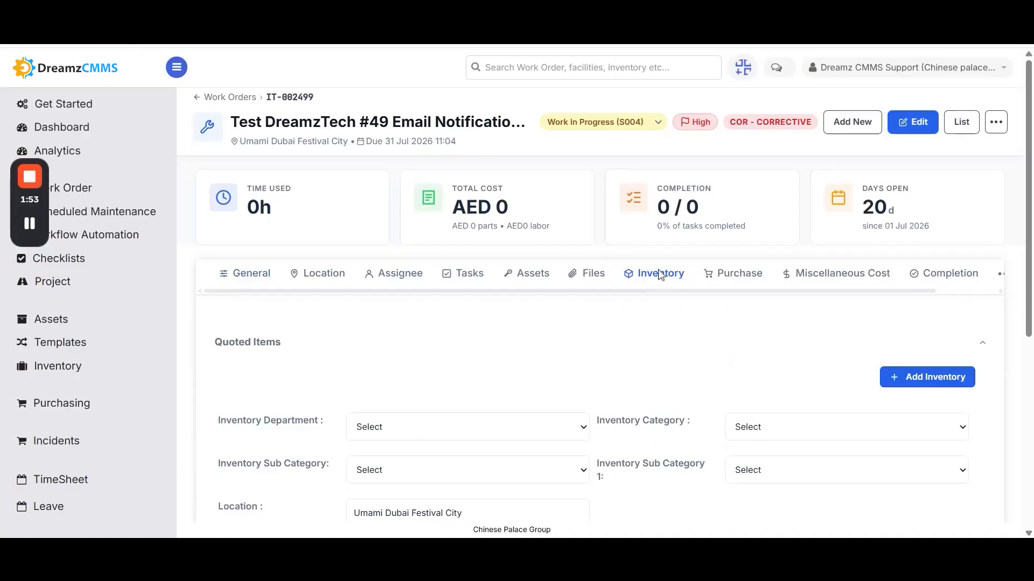
# Enter inventory item IT-BUZ-QSR-001 (Buzzer - QSR) with quantity 1 as a quoted item on the work order
pyautogui.scroll(-4, 651, 318)
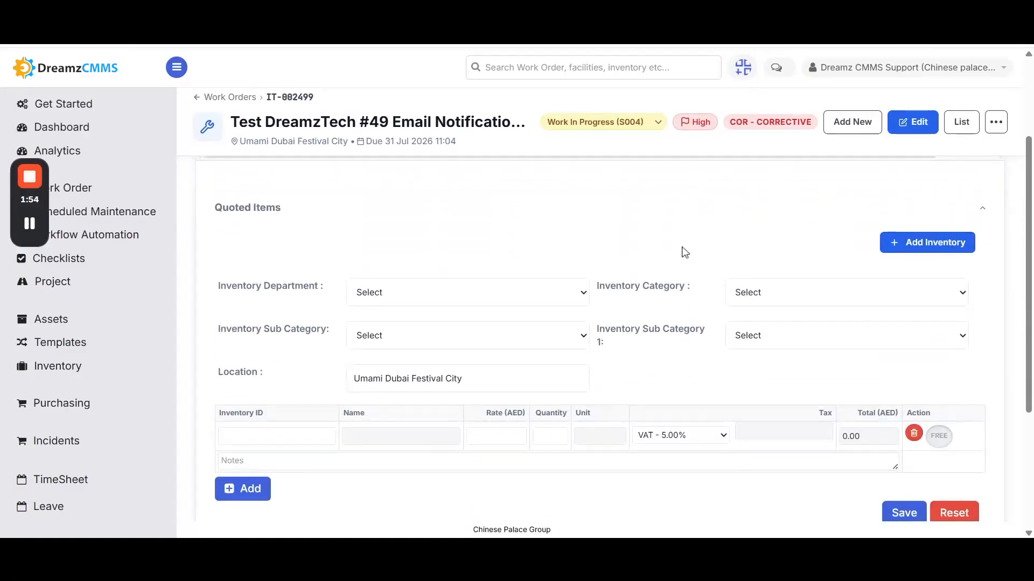
pyautogui.click(277, 370)
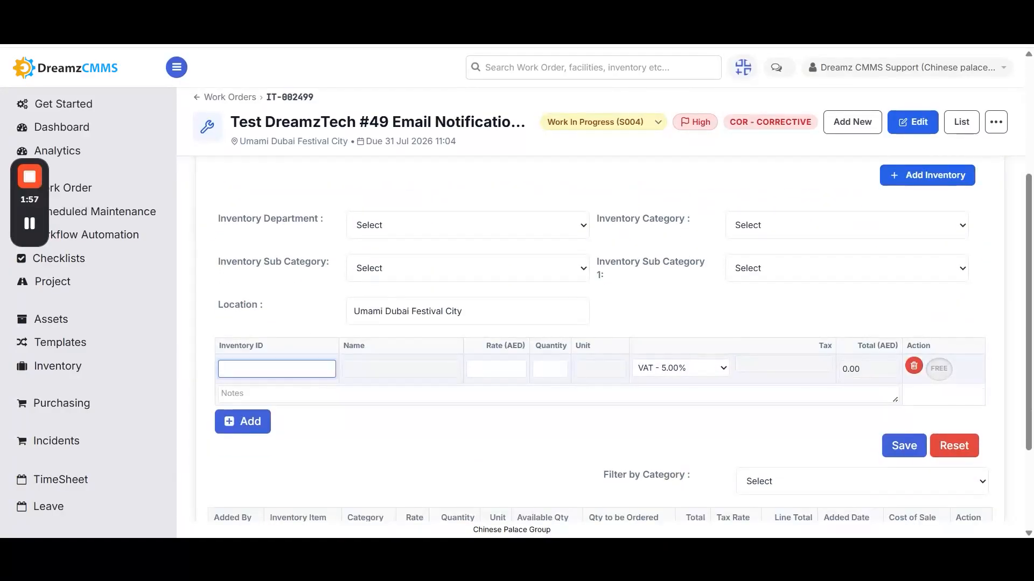
pyautogui.write('buzz')
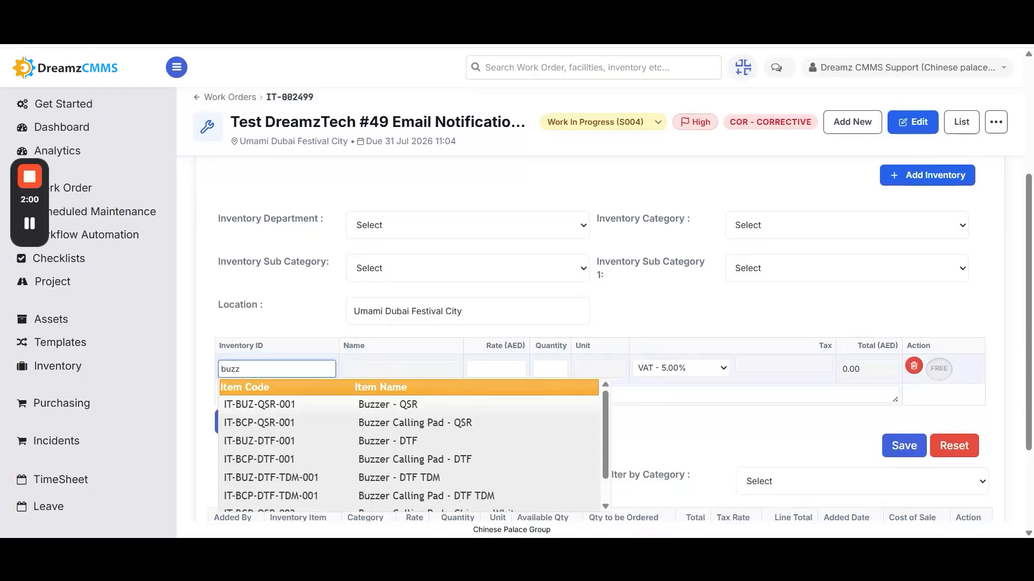
pyautogui.click(345, 407)
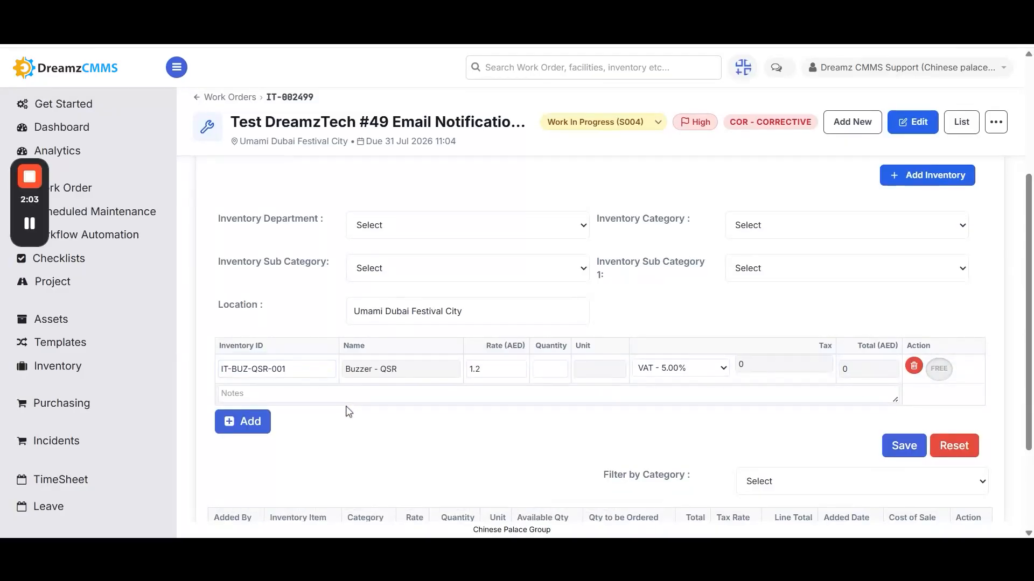
pyautogui.click(550, 370)
pyautogui.press('Tab')
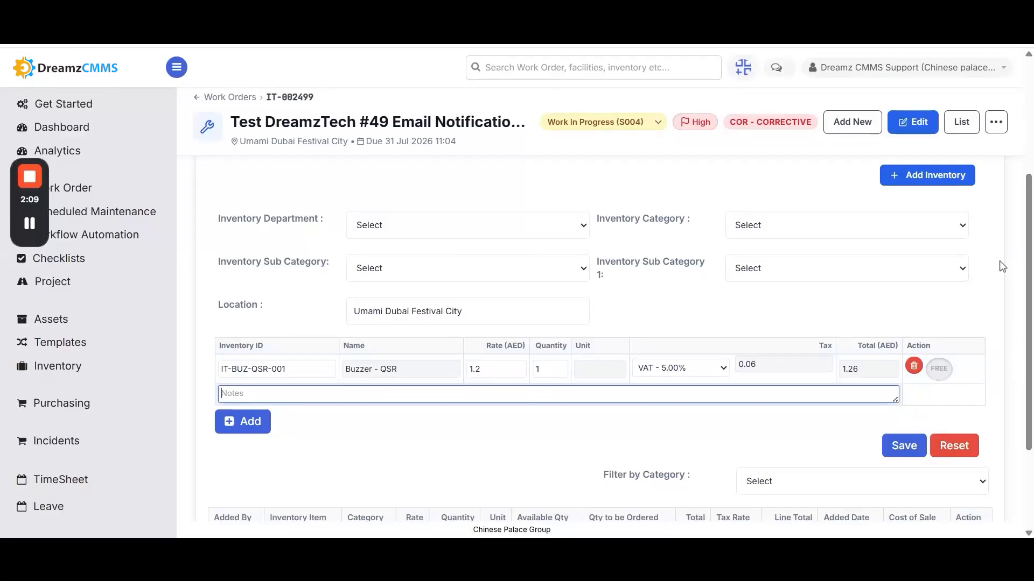
# Start a miscellaneous cost entry for the work order with cost type MC002 - Food Expense and description "lunch"
pyautogui.scroll(3, 740, 431)
pyautogui.click(847, 214)
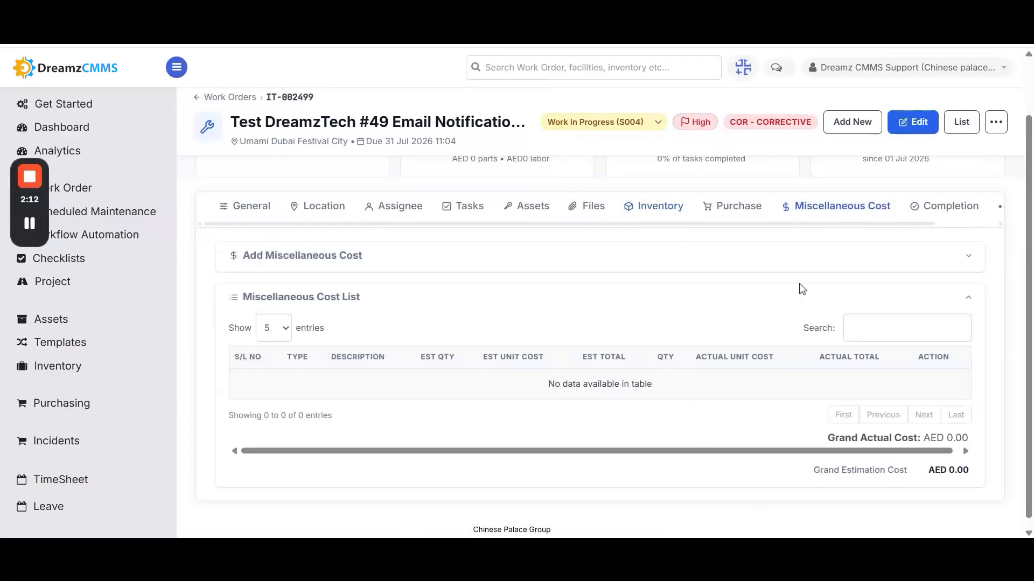
pyautogui.click(968, 248)
pyautogui.click(308, 337)
pyautogui.press('Tab')
pyautogui.write('lunch')
# Set both the estimated and actual quantities to 1 and both unit costs to 100 for the lunch expense
pyautogui.press('Tab')
pyautogui.write('1')
pyautogui.press('Tab')
pyautogui.write('100')
pyautogui.press('Tab')
pyautogui.write('1')
pyautogui.press('Tab')
pyautogui.write('100')
pyautogui.press('Tab')
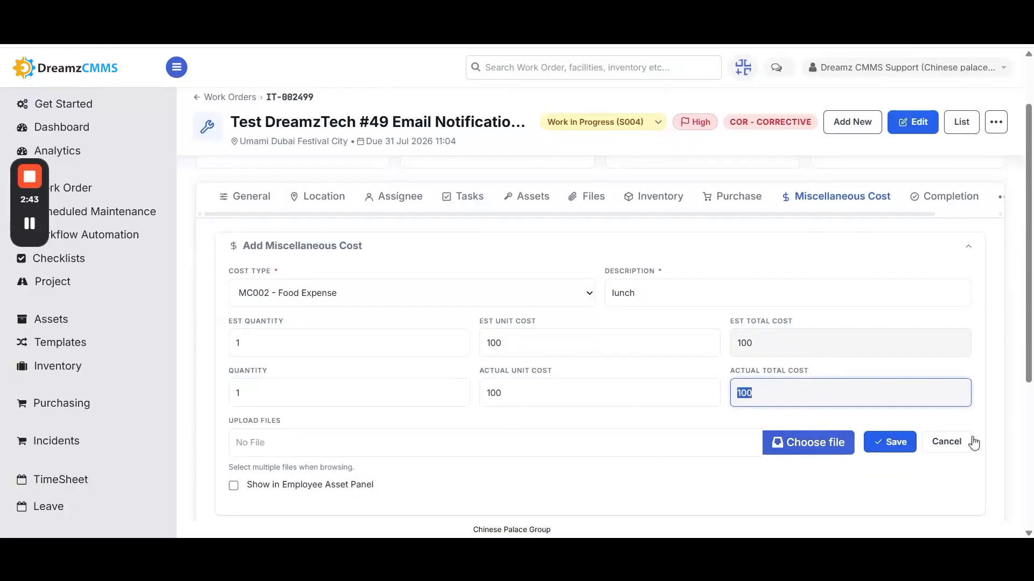
# Draft a Paid expense for the work order dated 22 Jul 2026, described "Travel" with amount 100, and close it without saving
pyautogui.click(996, 122)
pyautogui.click(910, 273)
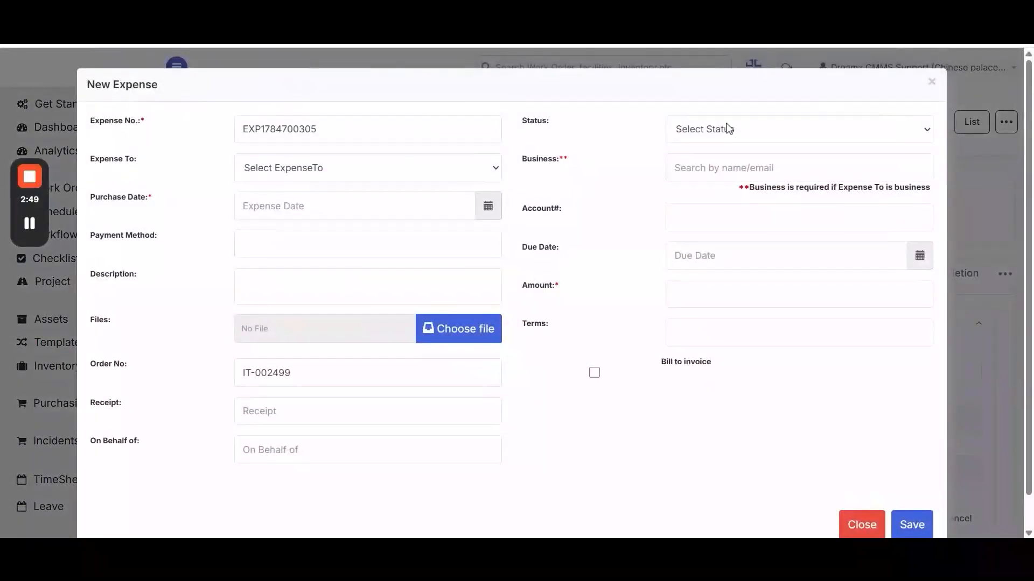
pyautogui.click(717, 137)
pyautogui.click(715, 156)
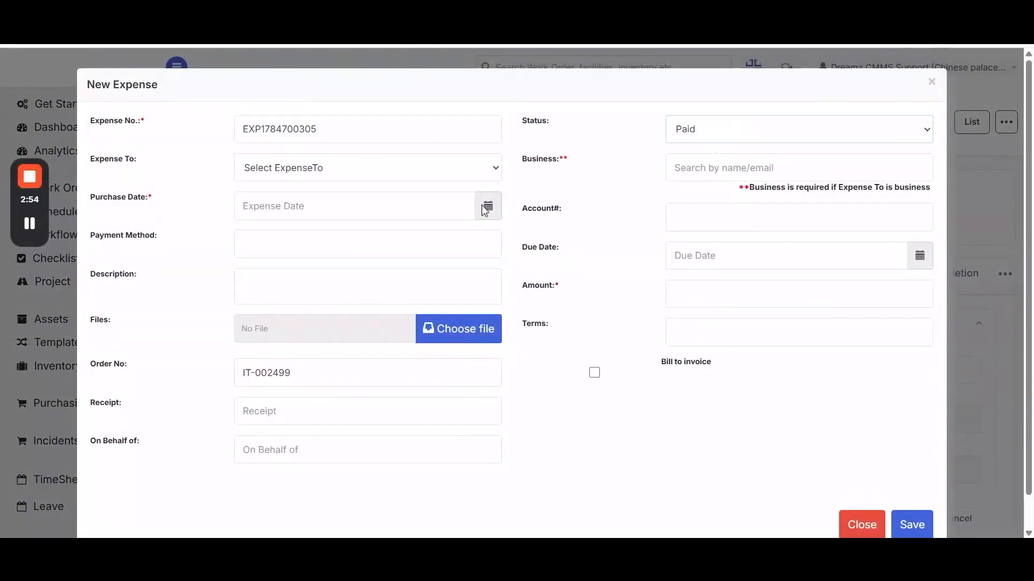
pyautogui.click(488, 206)
pyautogui.click(412, 333)
pyautogui.click(415, 293)
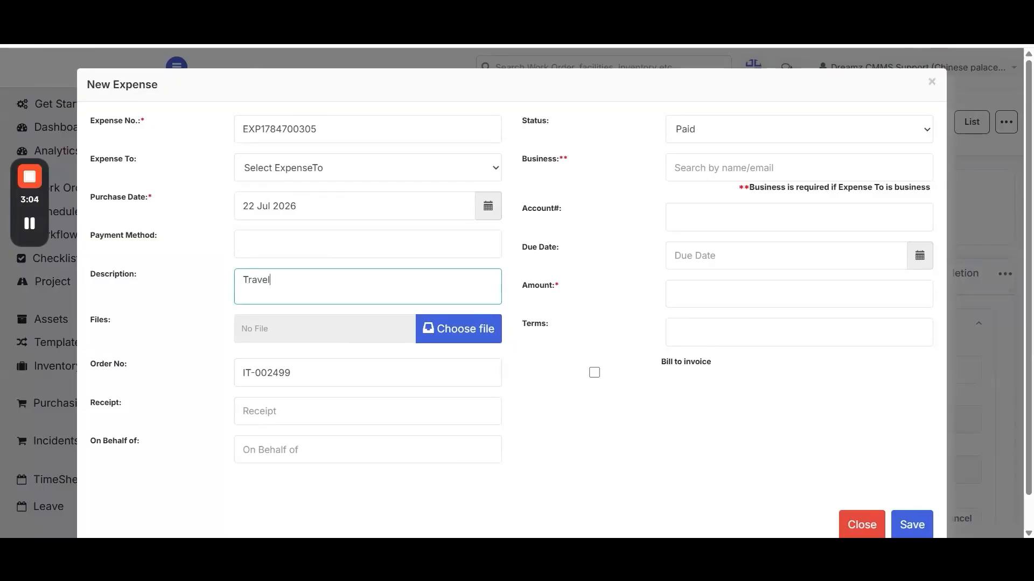
pyautogui.click(690, 294)
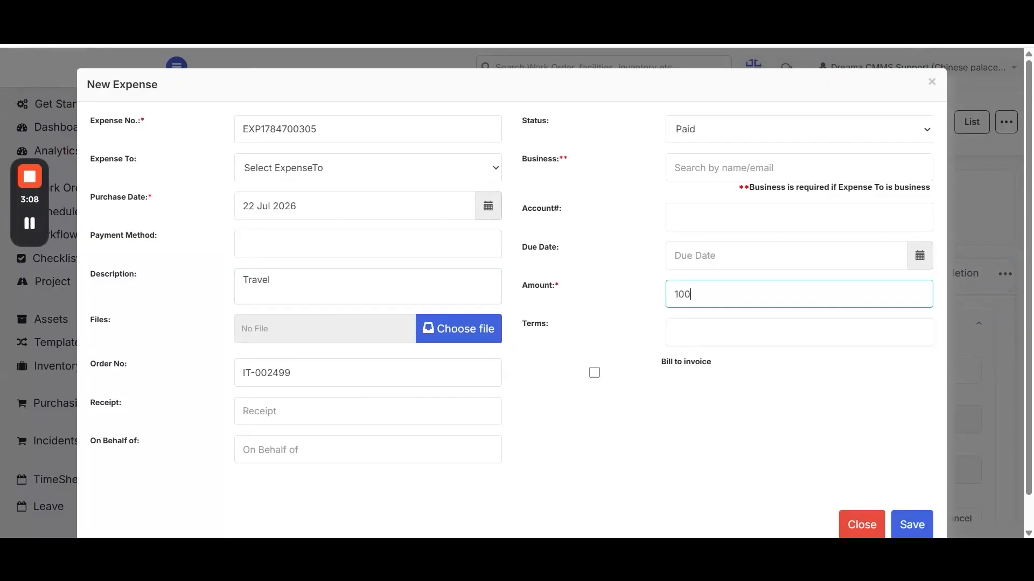
pyautogui.scroll(-1, 644, 436)
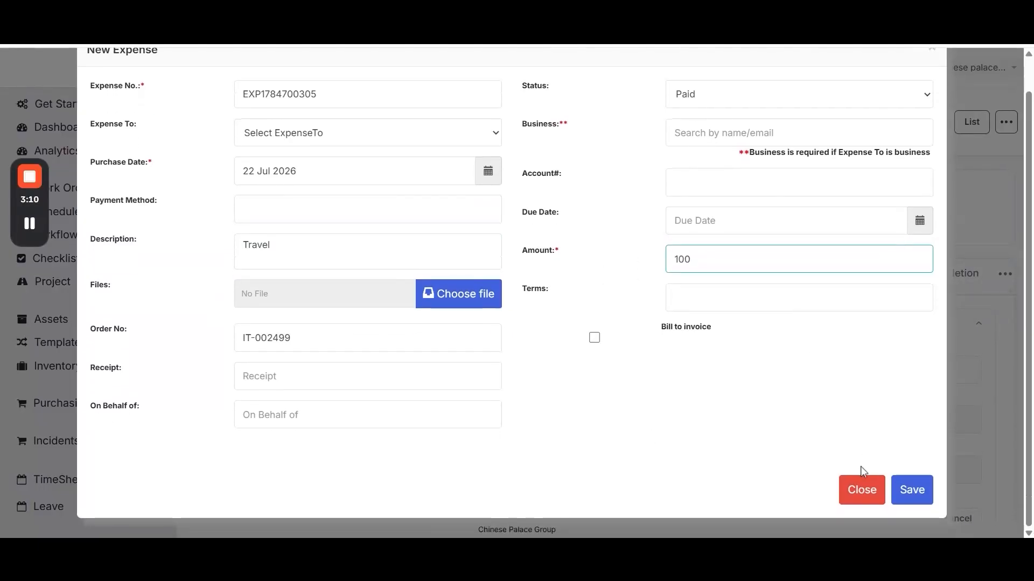
pyautogui.click(862, 491)
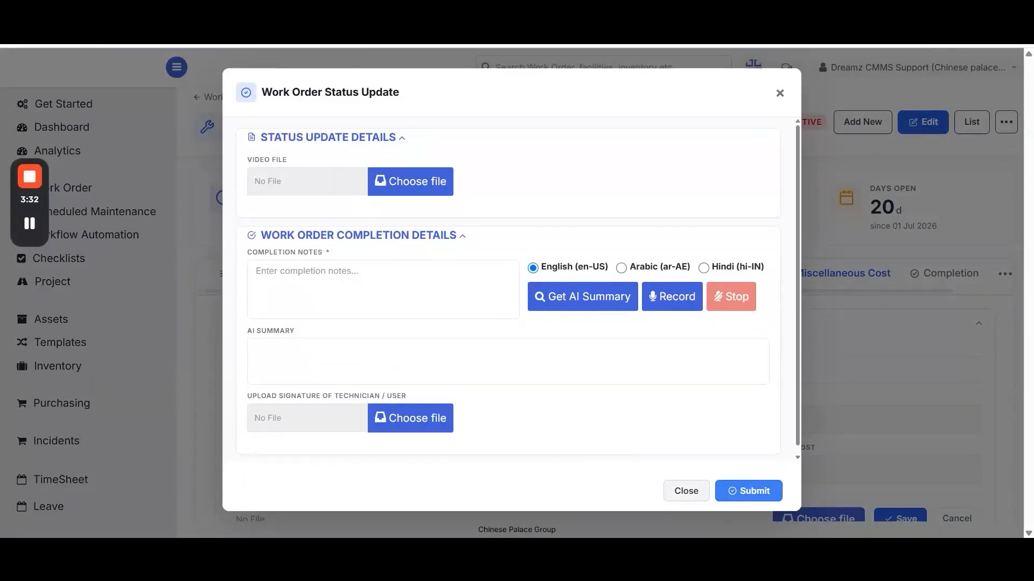
# Close the status update form without submitting and set the work order's priority to Medium from the work order list
pyautogui.click(686, 493)
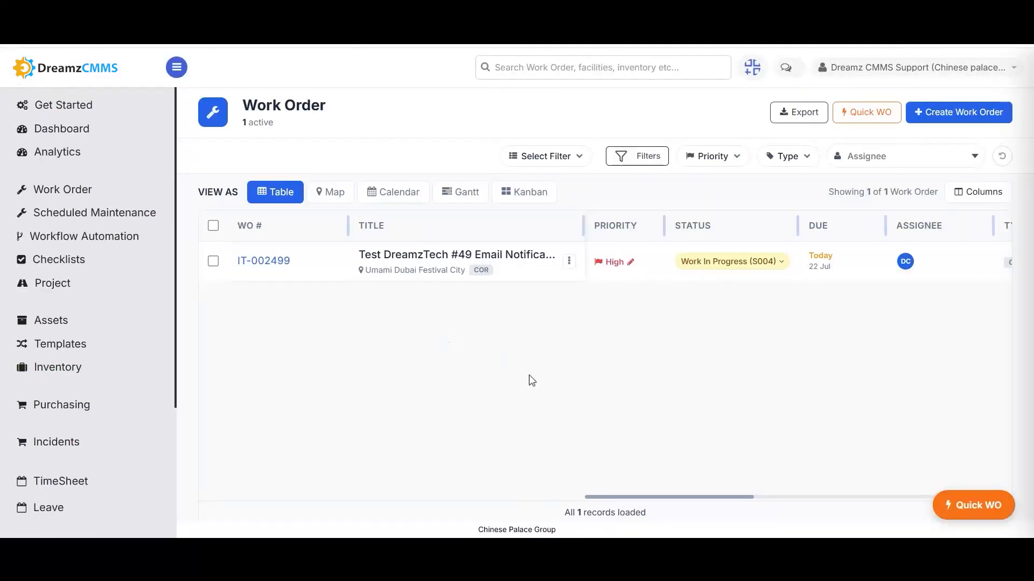
pyautogui.click(615, 262)
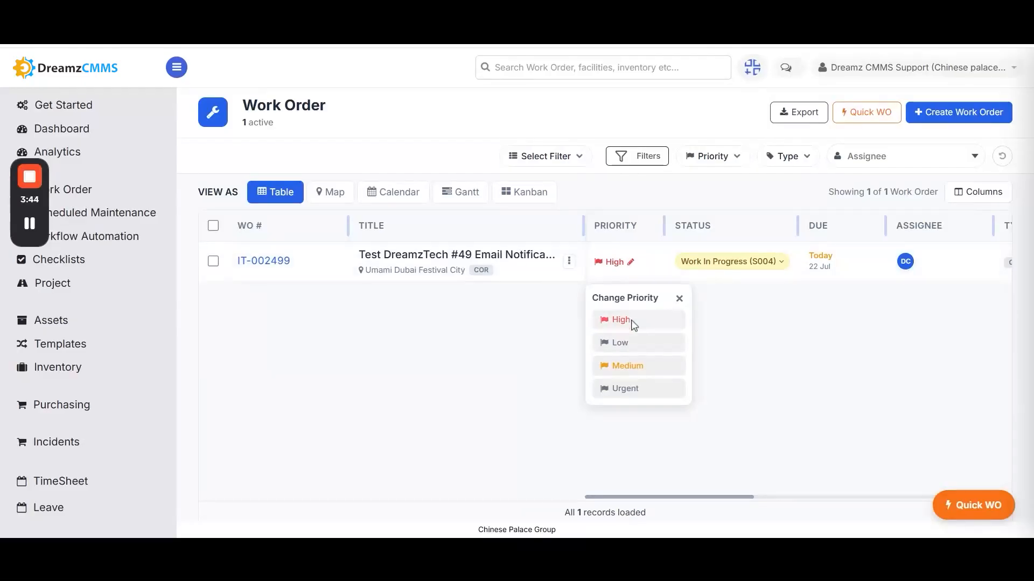
pyautogui.click(627, 366)
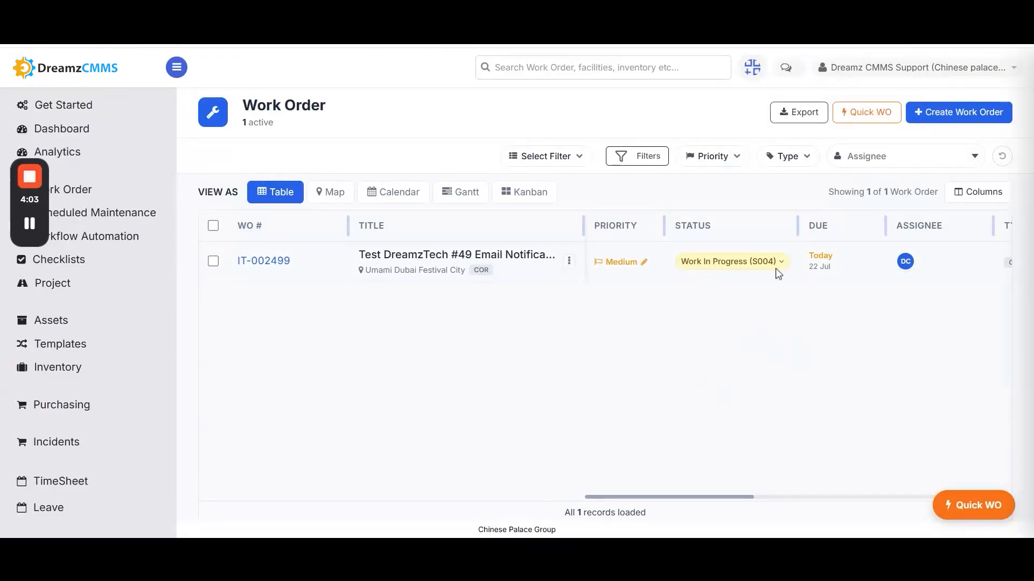
# Update the work order's status to Closed, Completed (S007) with the completion note "Completed", agreeing to proceed as per the workflow
pyautogui.click(775, 264)
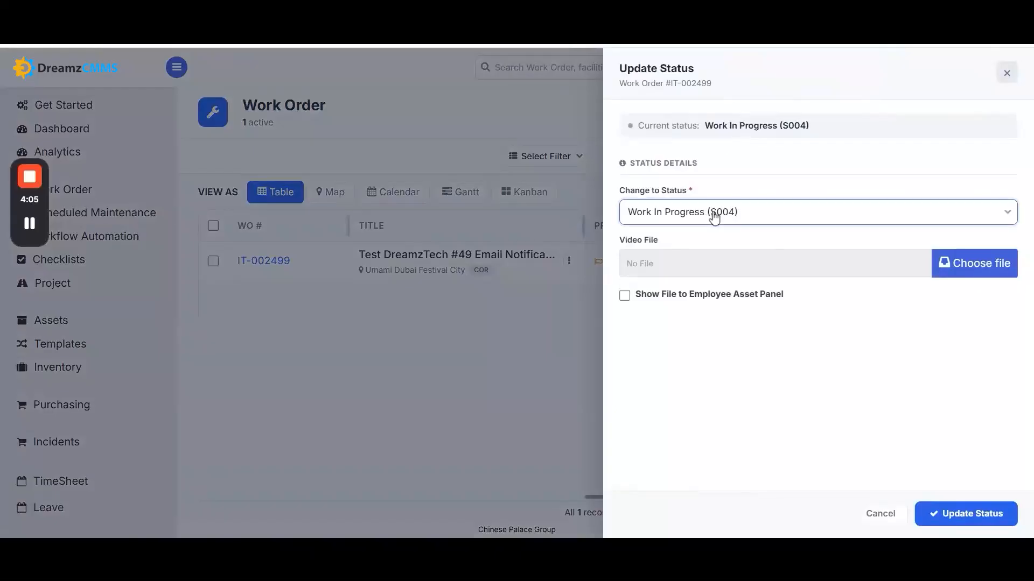
pyautogui.click(708, 254)
pyautogui.click(753, 425)
pyautogui.write('C')
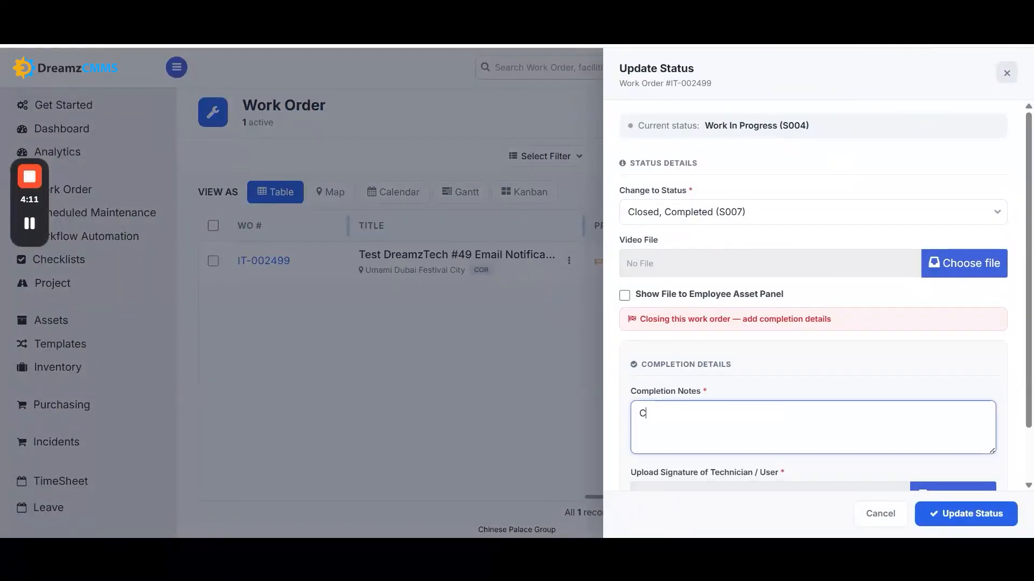
pyautogui.write('omplee')
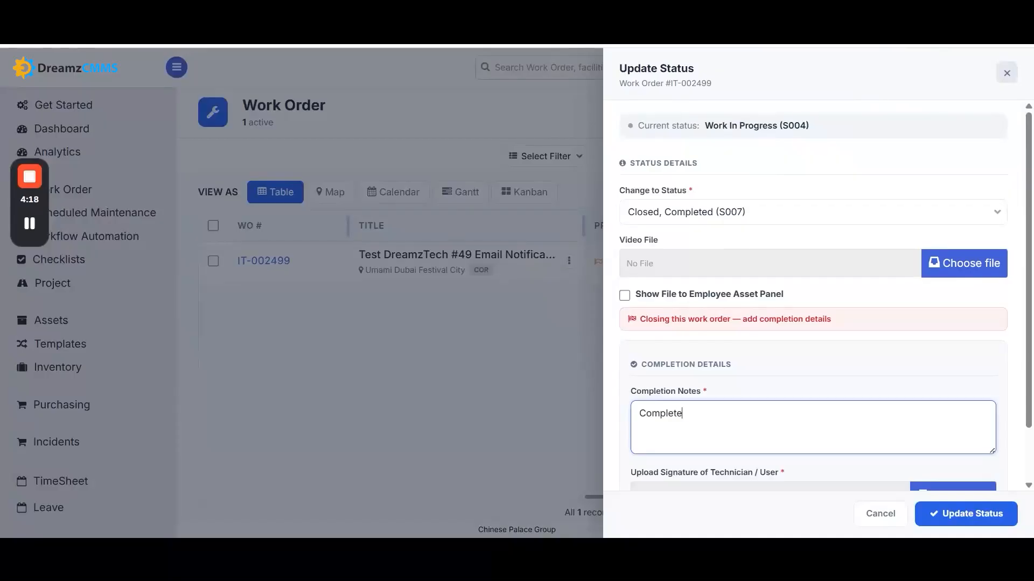
pyautogui.scroll(-1, 826, 323)
pyautogui.click(976, 514)
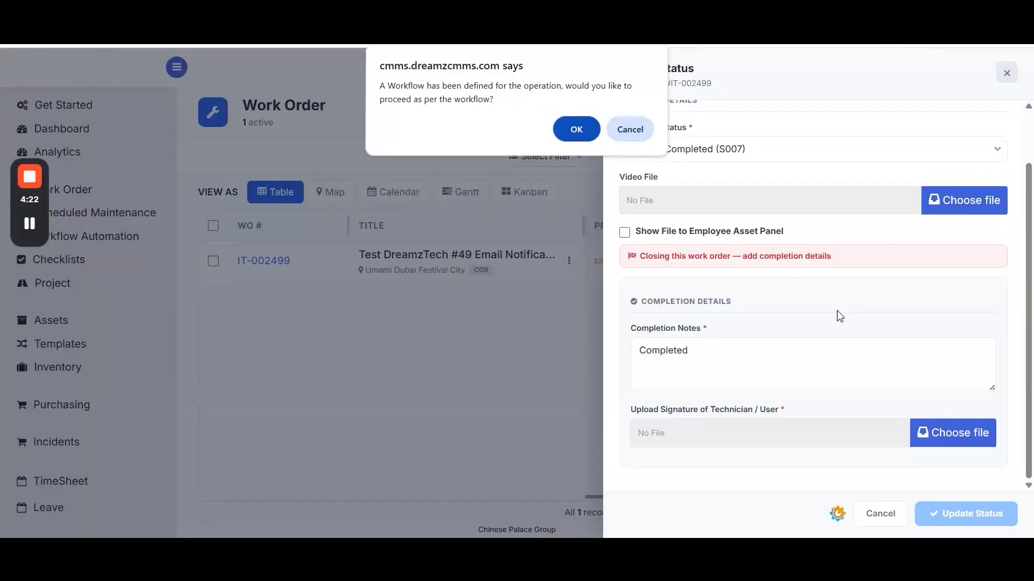
pyautogui.press('Return')
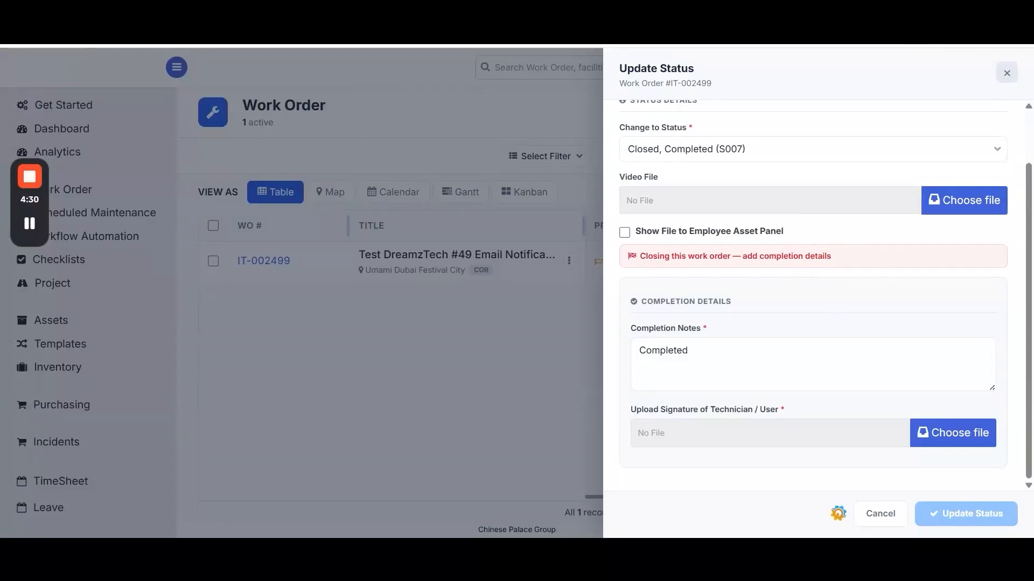
pyautogui.press('Return')
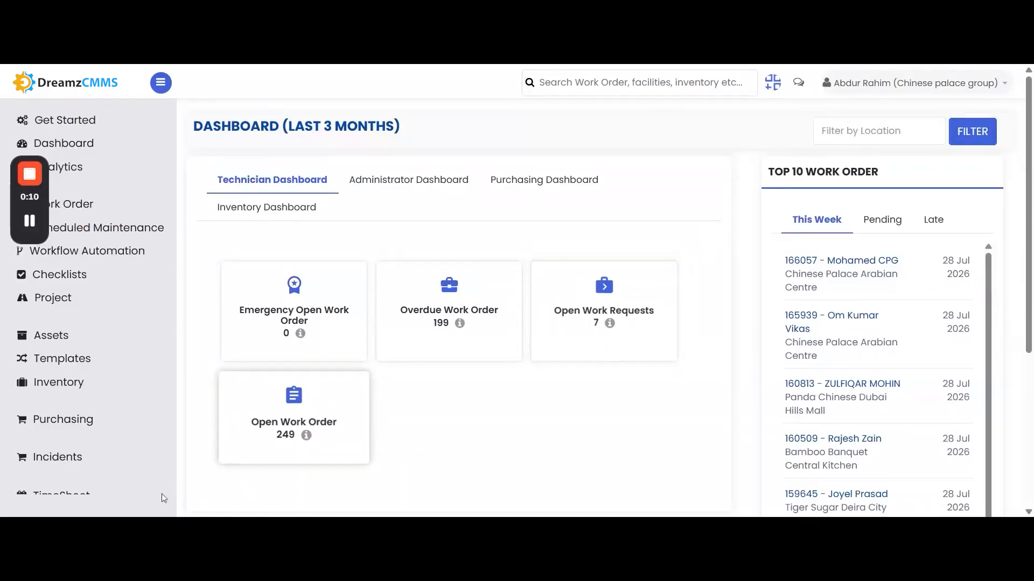
# Start a new purchase request in Purchasing and set its location to Tiger Sugar Yas Mall - TIGER-YAS
pyautogui.click(80, 426)
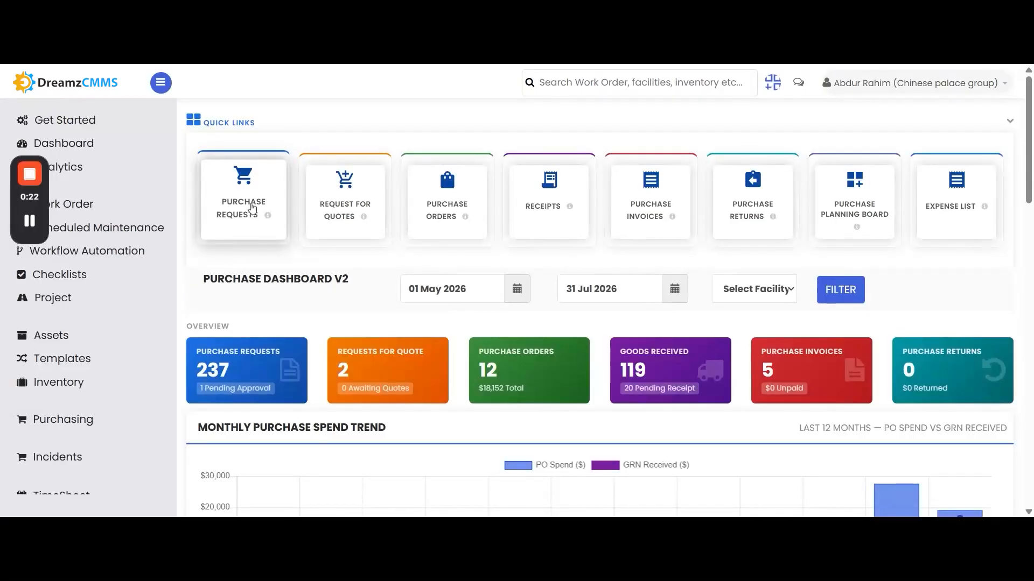
pyautogui.click(252, 208)
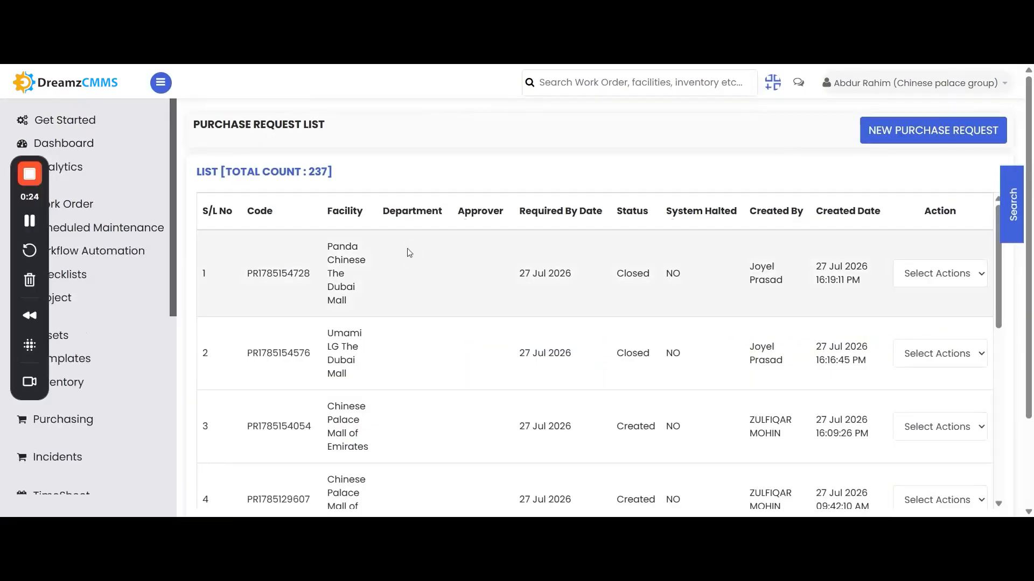
pyautogui.click(951, 139)
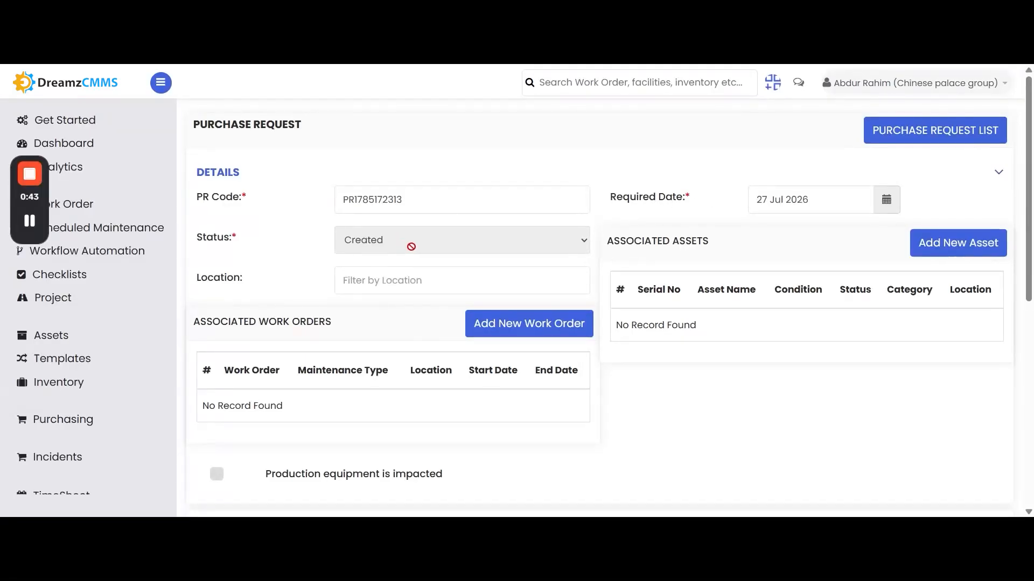
pyautogui.scroll(-1, 786, 383)
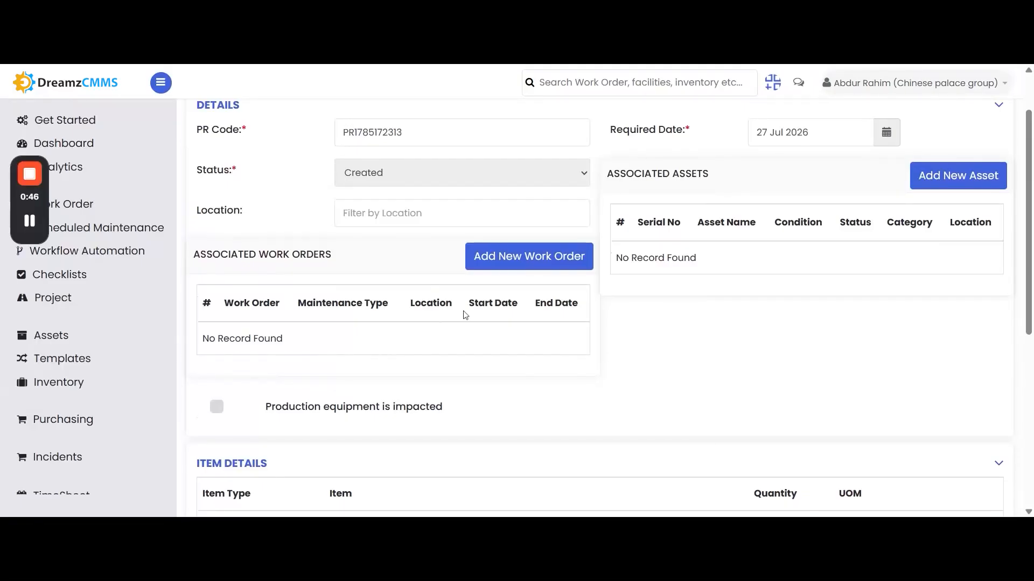
pyautogui.write('tiger')
pyautogui.click(421, 320)
# View the assets that can be associated without adding any, and link the first listed work order to the purchase request
pyautogui.click(957, 174)
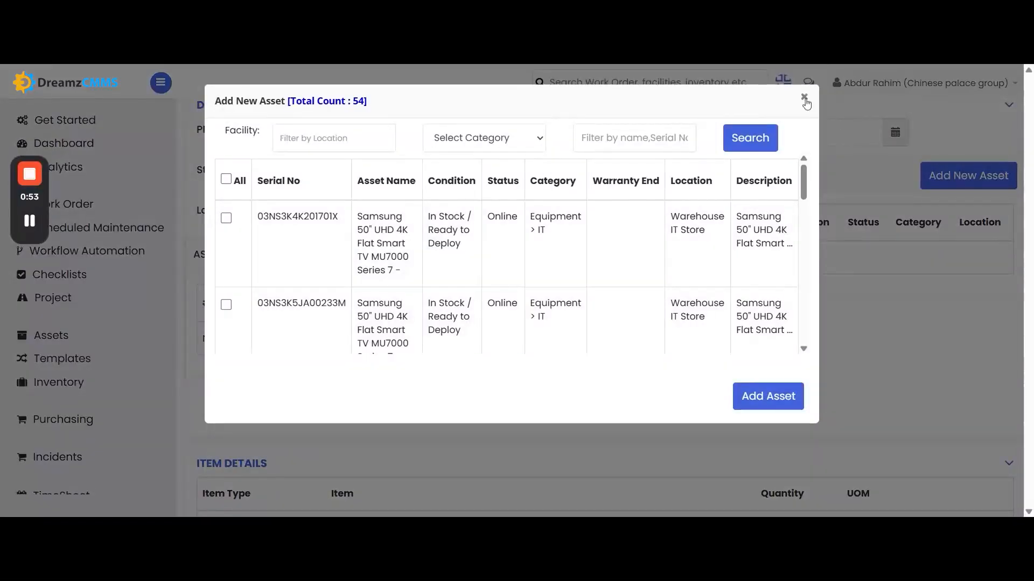
pyautogui.click(804, 96)
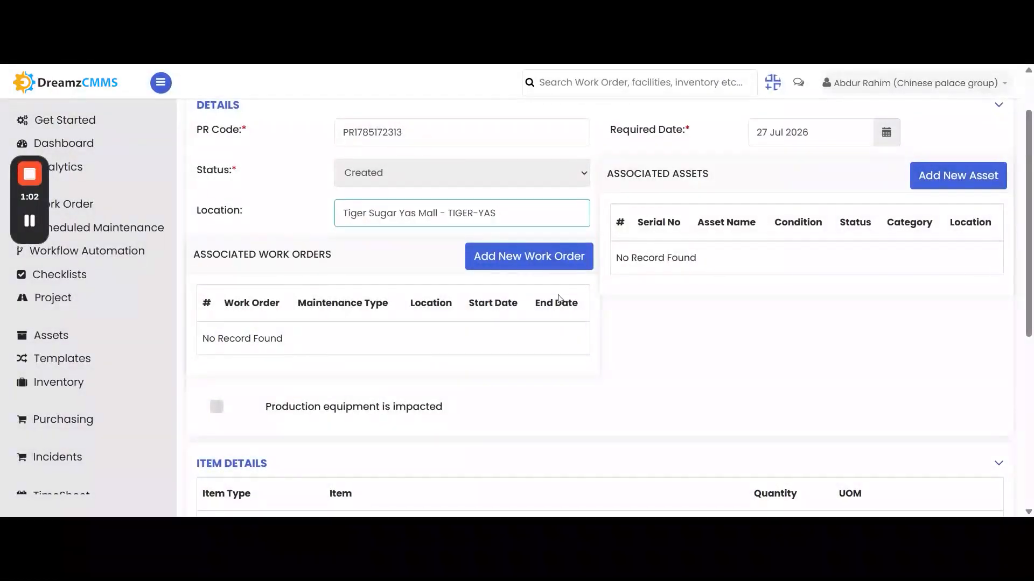
pyautogui.click(527, 263)
pyautogui.click(226, 216)
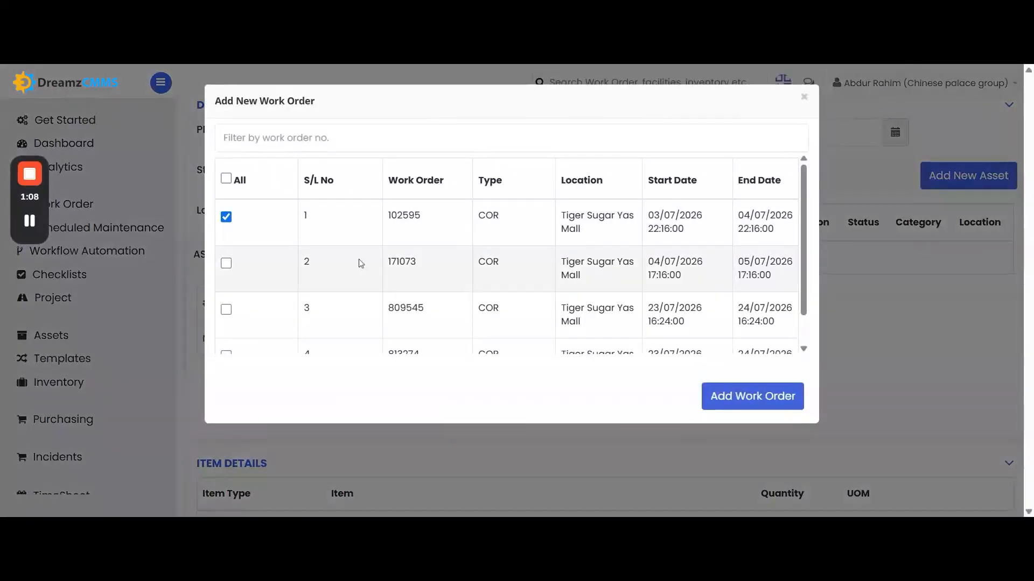
pyautogui.click(740, 400)
pyautogui.scroll(-5, 459, 330)
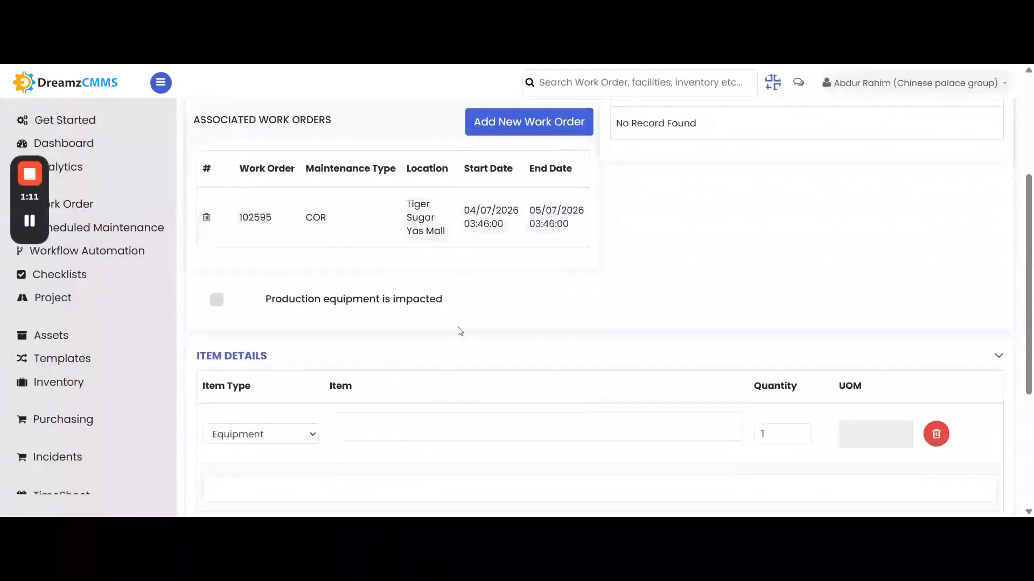
pyautogui.click(259, 379)
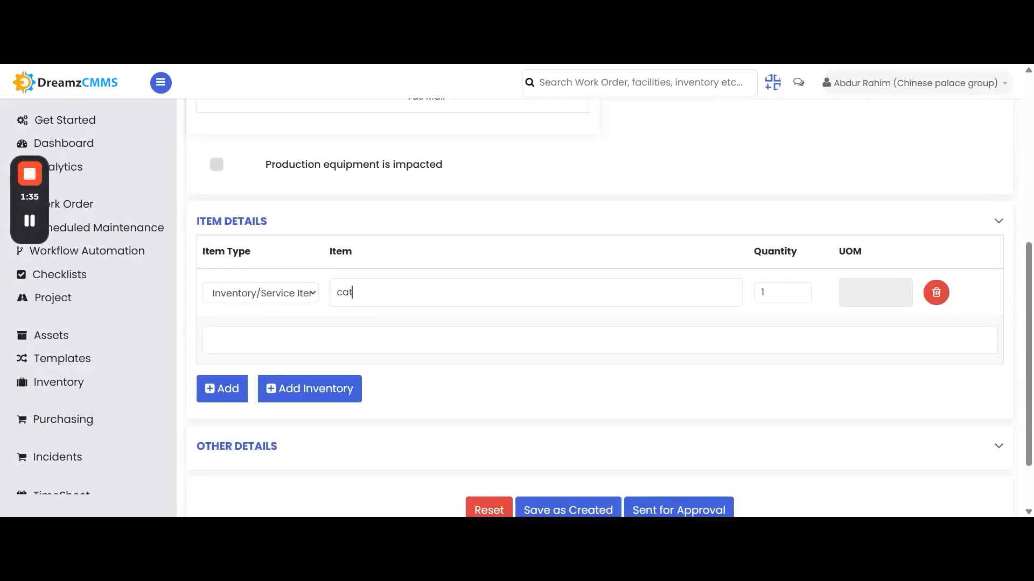
pyautogui.click(477, 390)
pyautogui.click(238, 393)
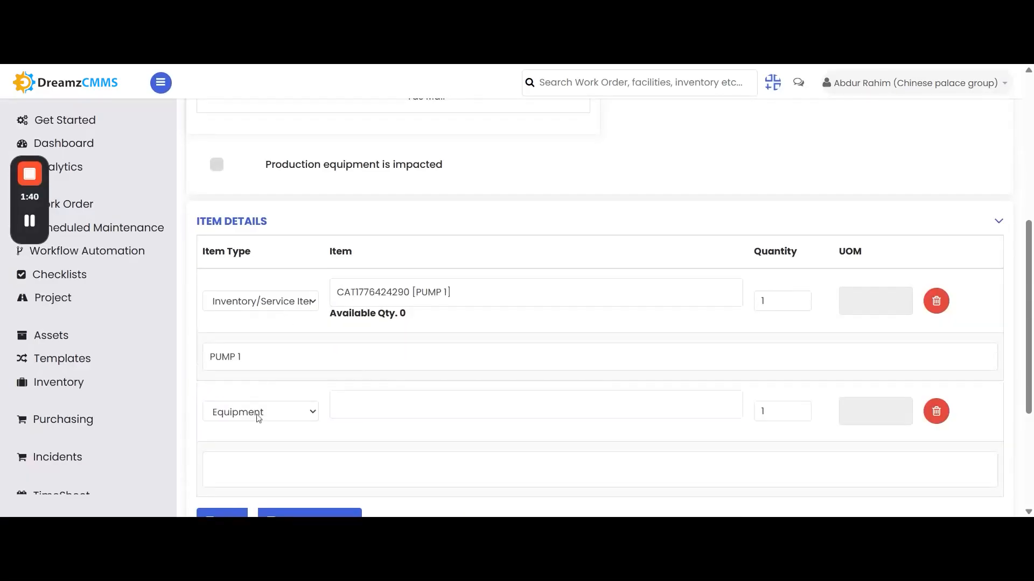
pyautogui.click(248, 406)
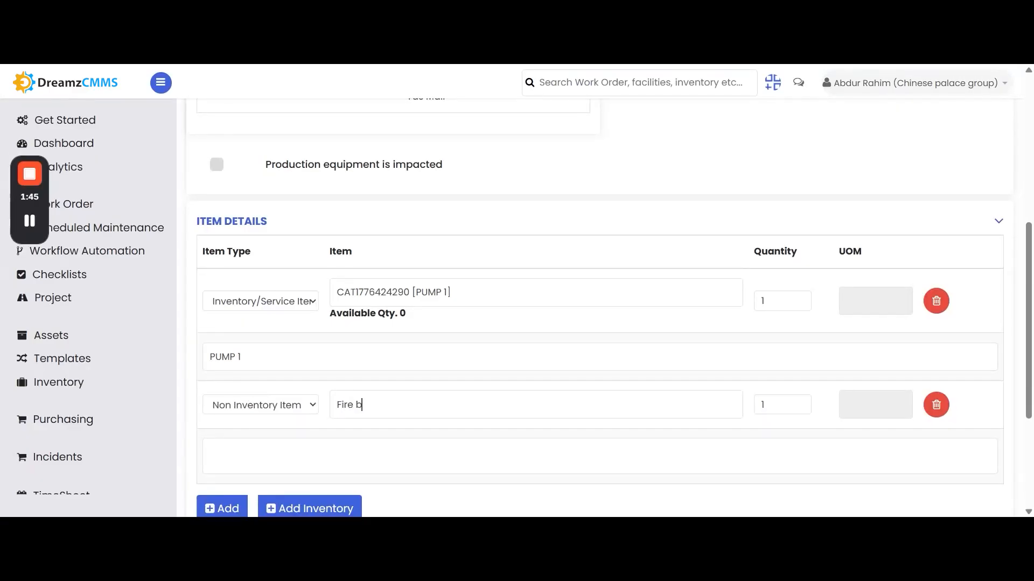
pyautogui.scroll(-3, 599, 323)
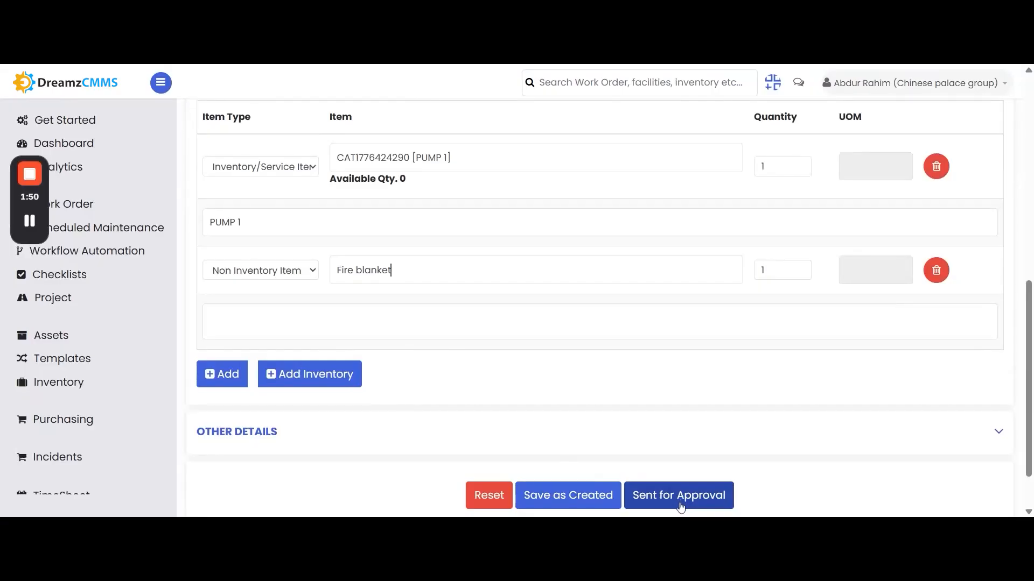
pyautogui.scroll(6, 683, 415)
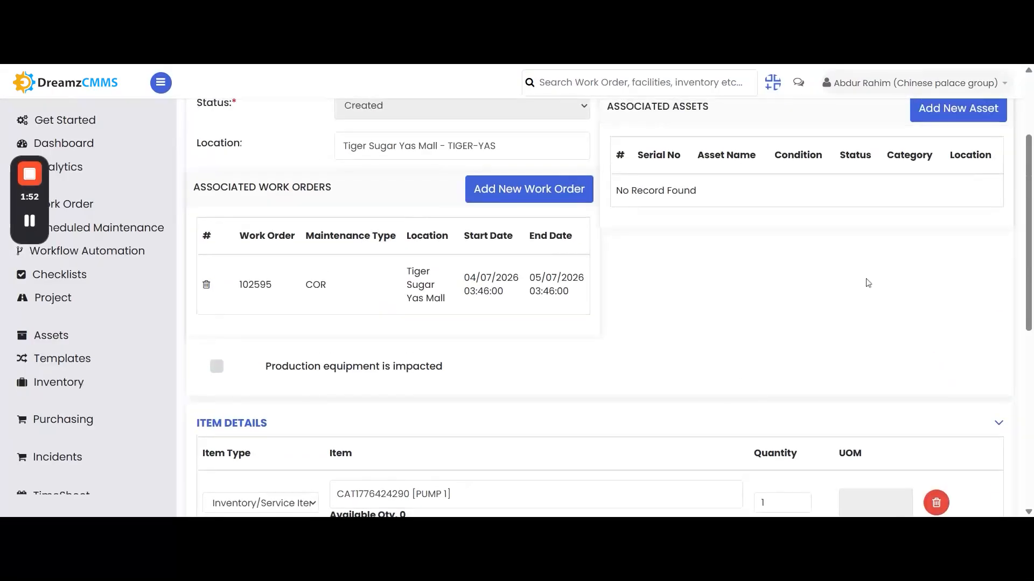
# Leave the new request for the purchase request list and start a purchase order from the Created request for Chinese Palace Mall of Emirates
pyautogui.scroll(3, 890, 261)
pyautogui.click(924, 135)
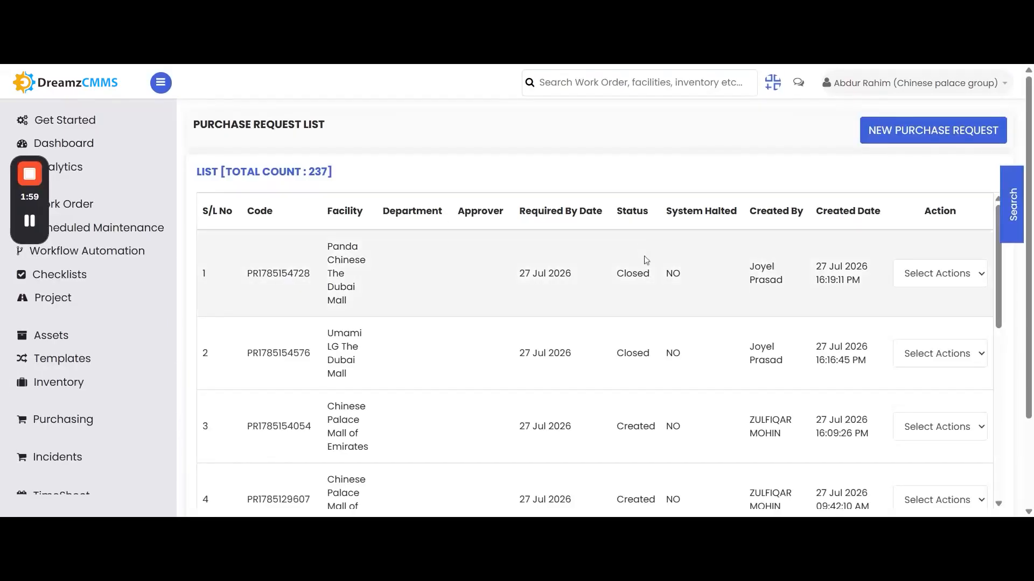
pyautogui.scroll(-1, 770, 377)
pyautogui.click(939, 358)
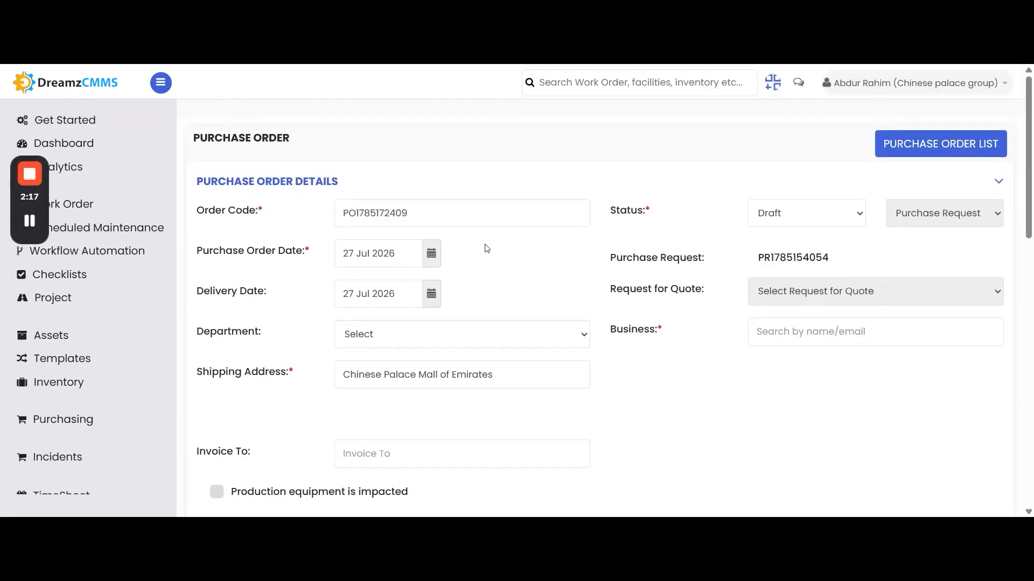
# Examine the purchase order form's items not in inventory, item details, and discount and tax fields
pyautogui.scroll(-5, 565, 273)
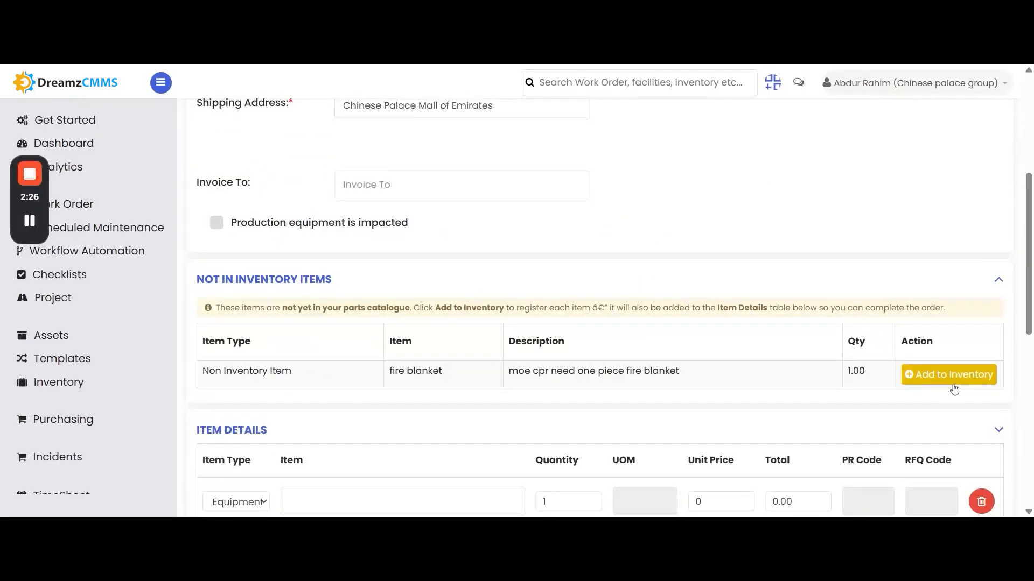
pyautogui.scroll(-4, 791, 344)
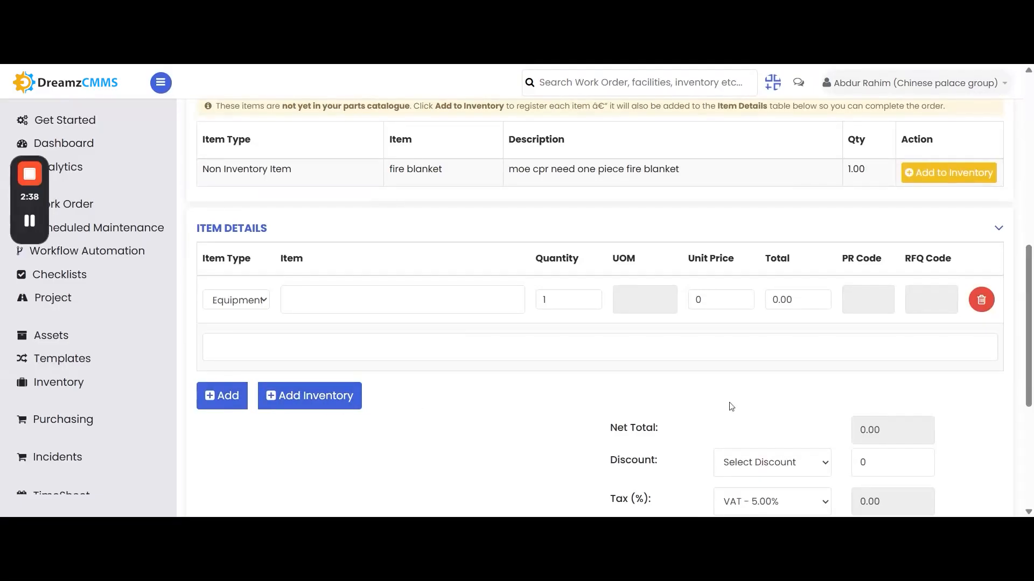
pyautogui.scroll(-5, 535, 431)
pyautogui.scroll(15, 796, 427)
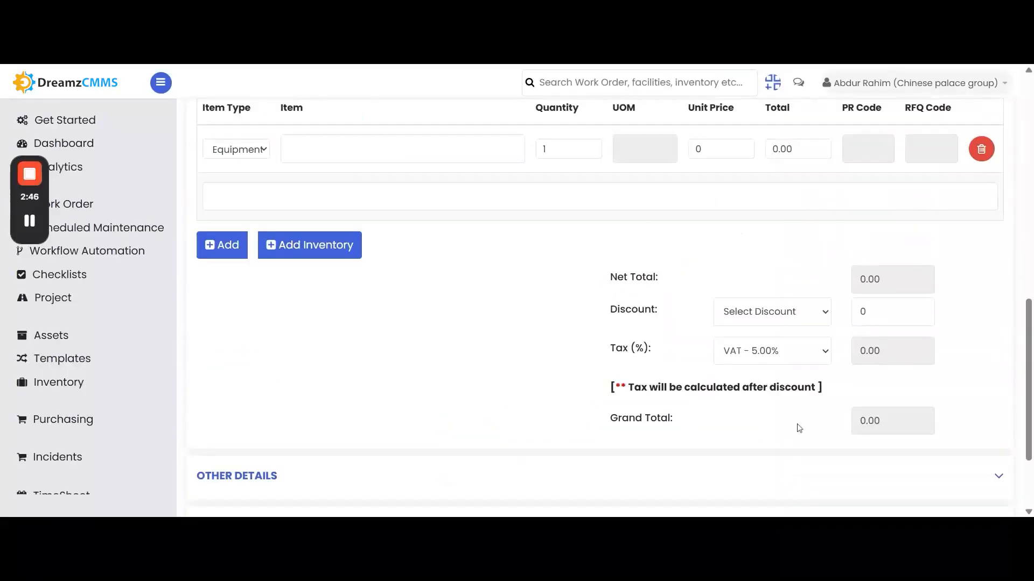
# Open the list of all purchase orders and filter it by the status Approved
pyautogui.click(921, 147)
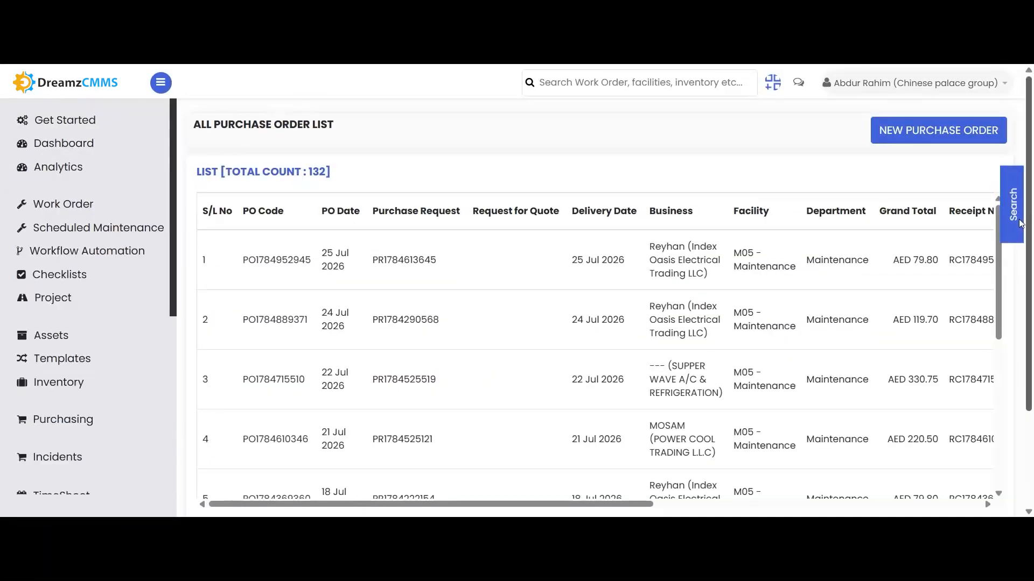
pyautogui.click(1013, 221)
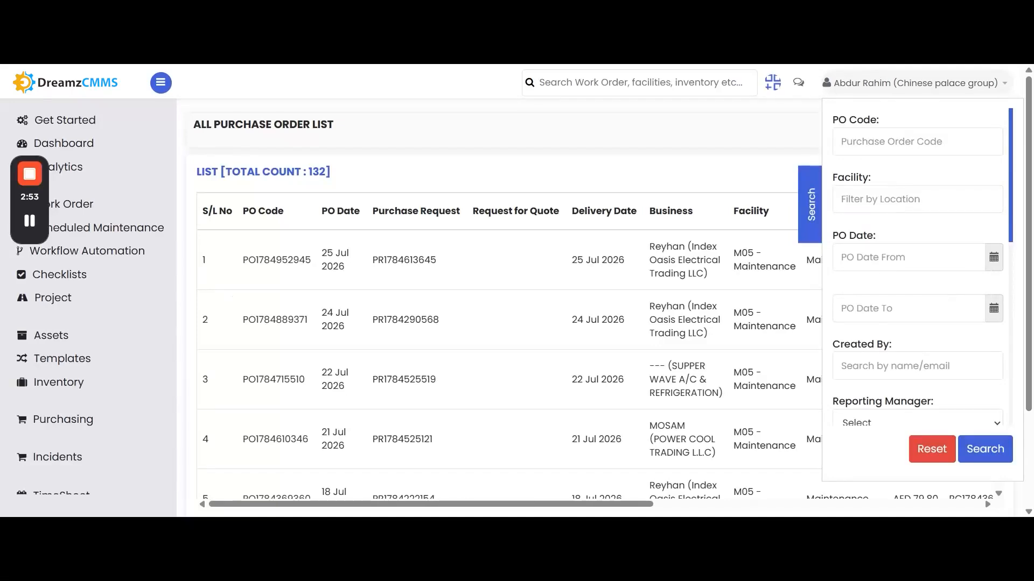
pyautogui.scroll(-5, 875, 343)
pyautogui.click(869, 338)
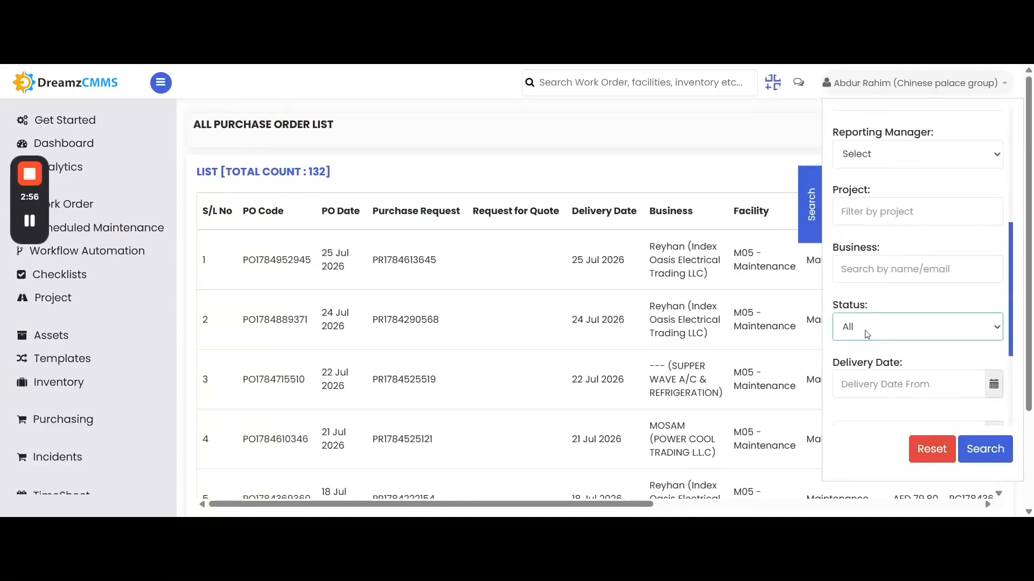
pyautogui.click(872, 307)
pyautogui.click(969, 440)
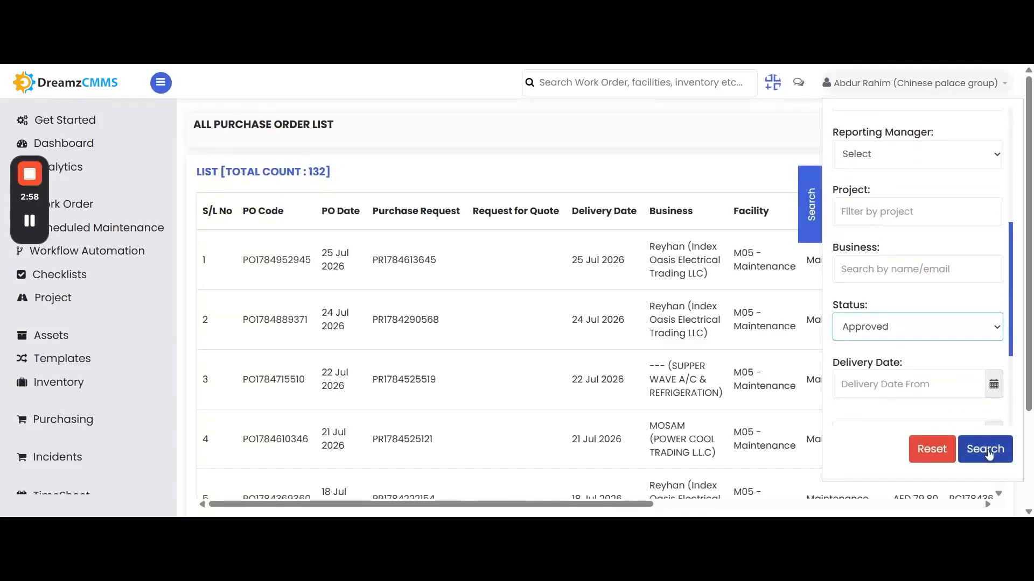
# Start a receipt from the first approved purchase order in the filtered list
pyautogui.moveTo(617, 504); pyautogui.dragTo(937, 514)
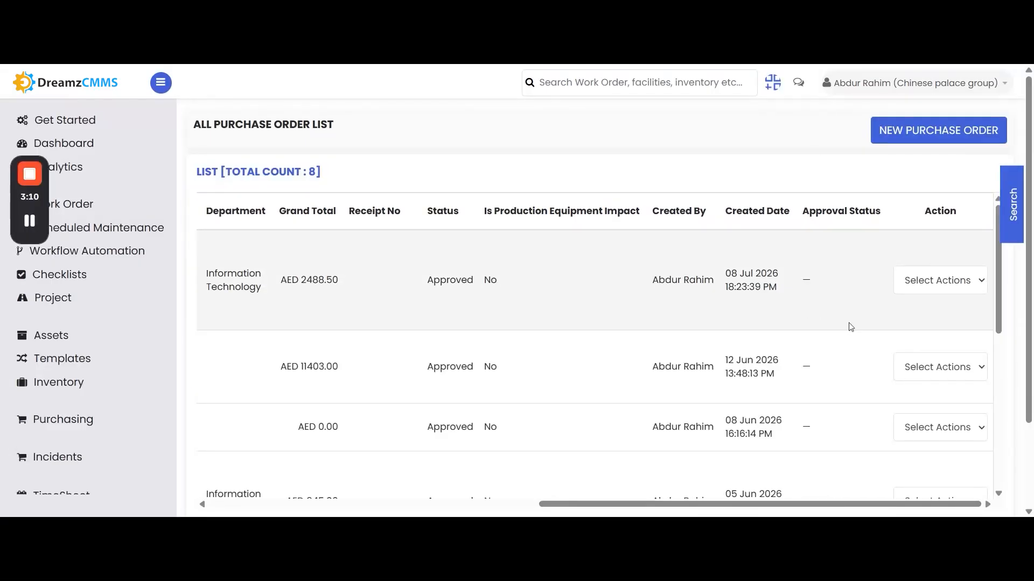
pyautogui.click(920, 288)
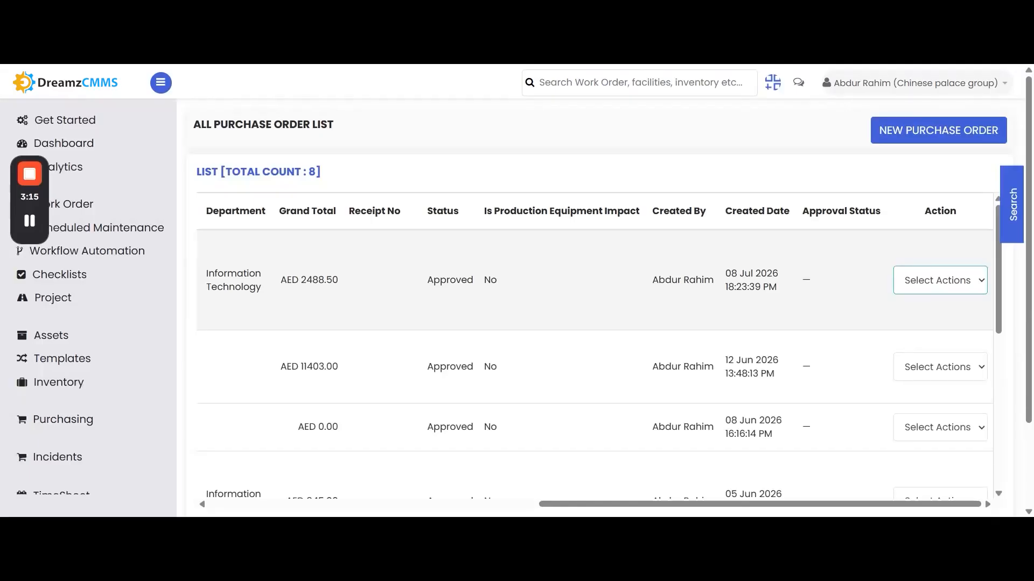
pyautogui.click(940, 281)
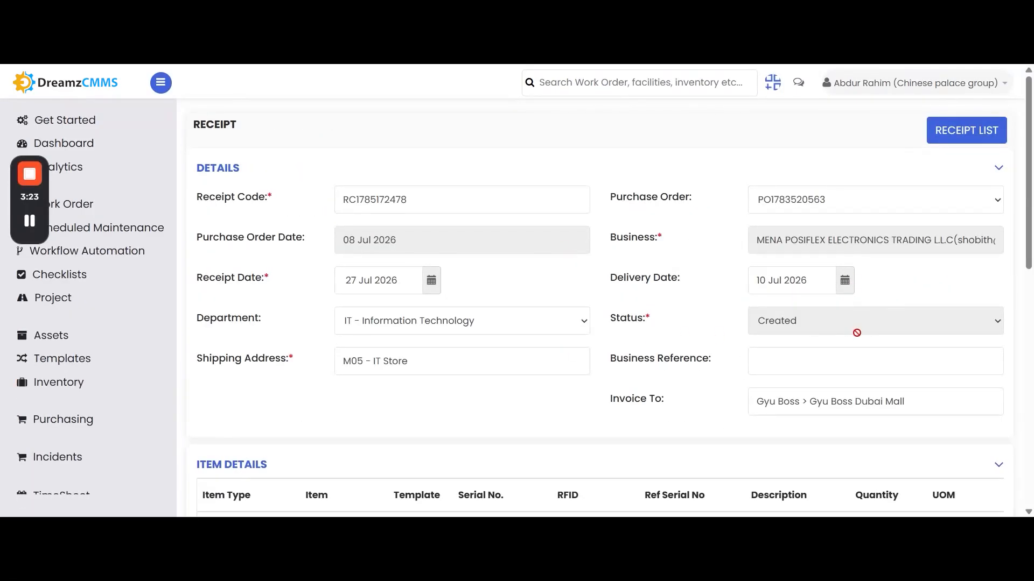
# Examine the receipt's item lines, including serial numbers, quantities and unit prices, and the totals below them
pyautogui.scroll(-5, 476, 340)
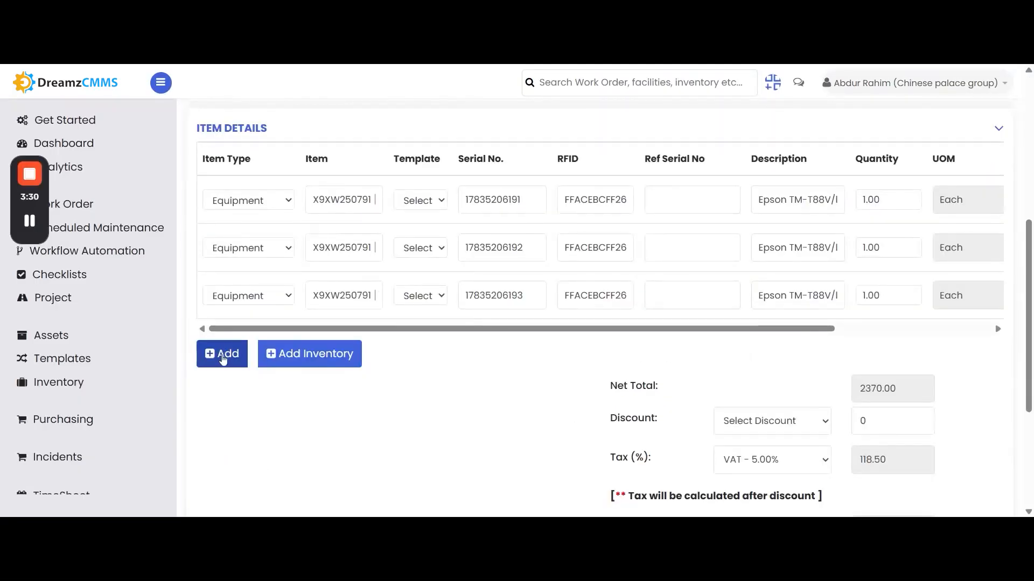
pyautogui.moveTo(579, 329); pyautogui.dragTo(773, 330)
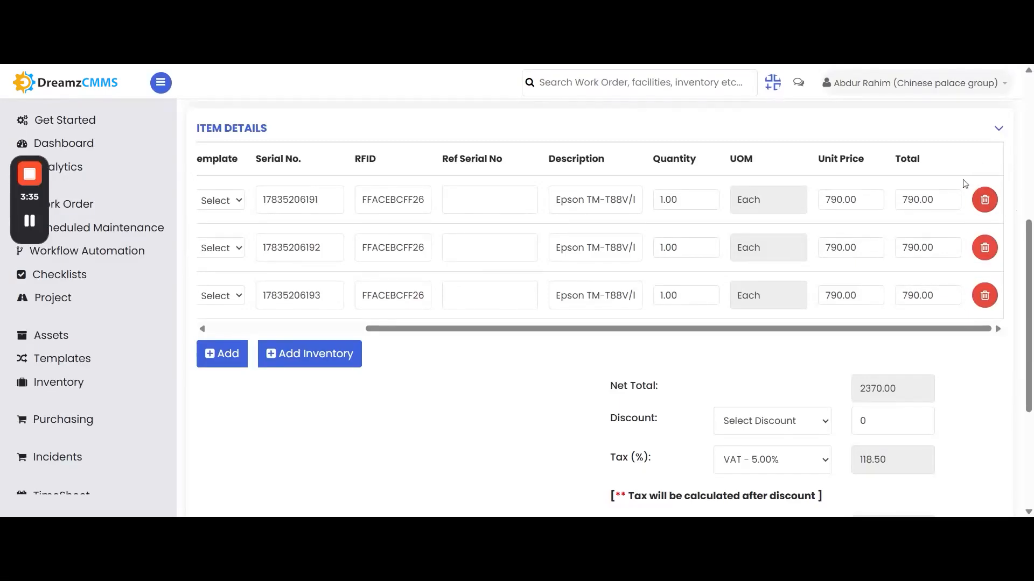
pyautogui.scroll(-4, 580, 293)
pyautogui.scroll(1, 620, 484)
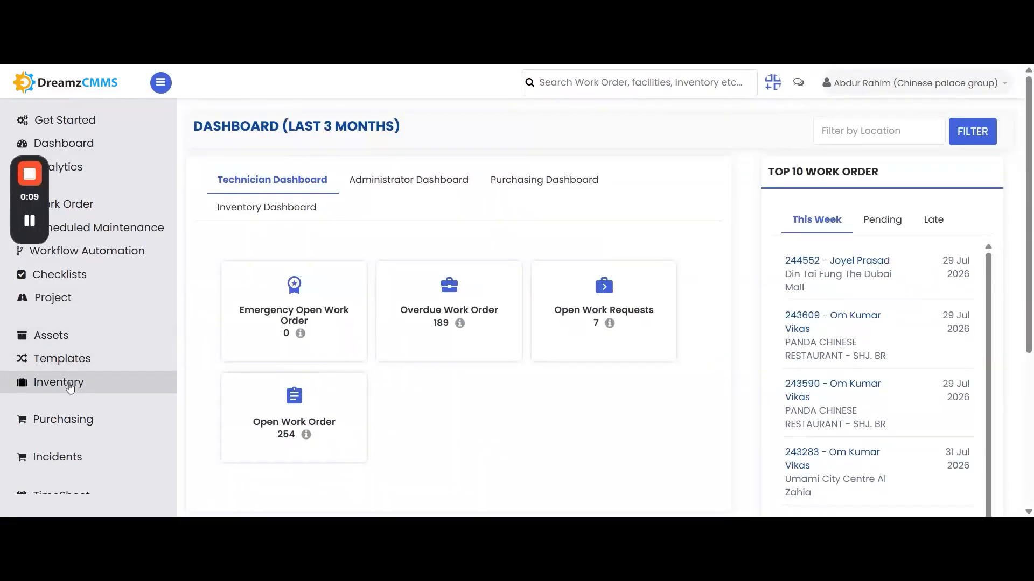
# Start a new inventory item named "Fire Blanket", choose its inventory department and set its status to In Stock / Ready to Deploy
pyautogui.click(69, 387)
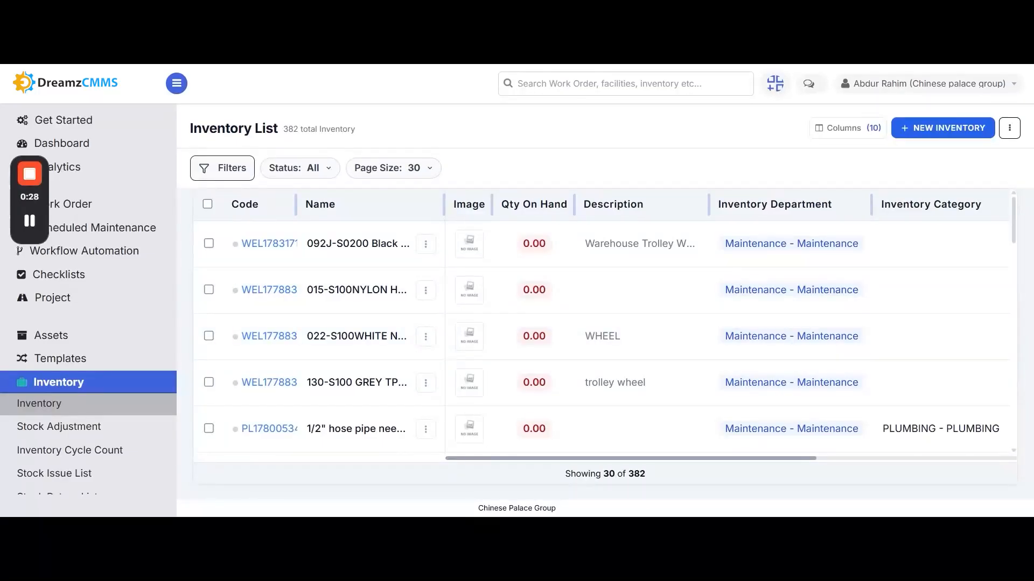
pyautogui.click(942, 130)
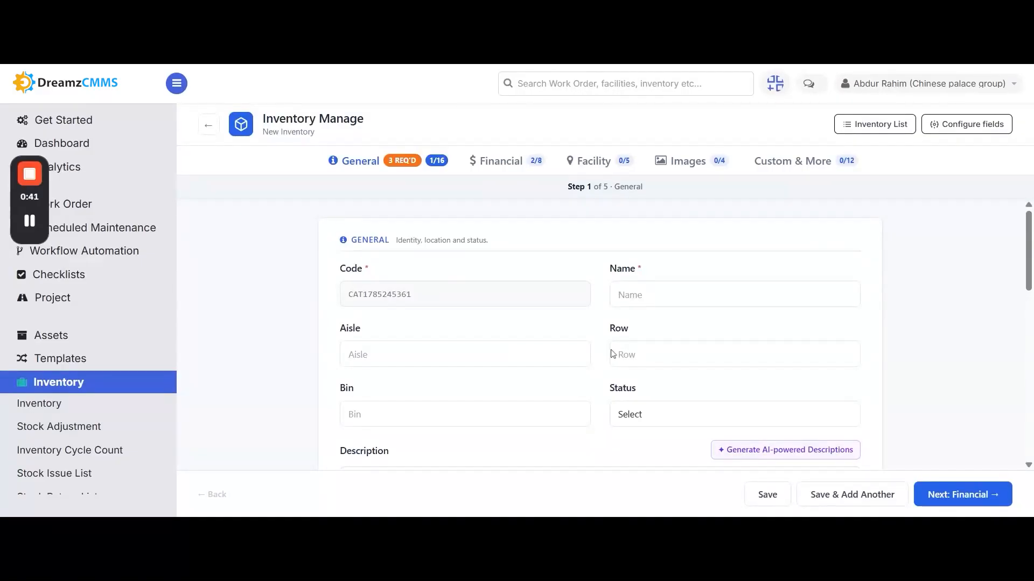
pyautogui.click(684, 295)
pyautogui.write('Fire Blanket')
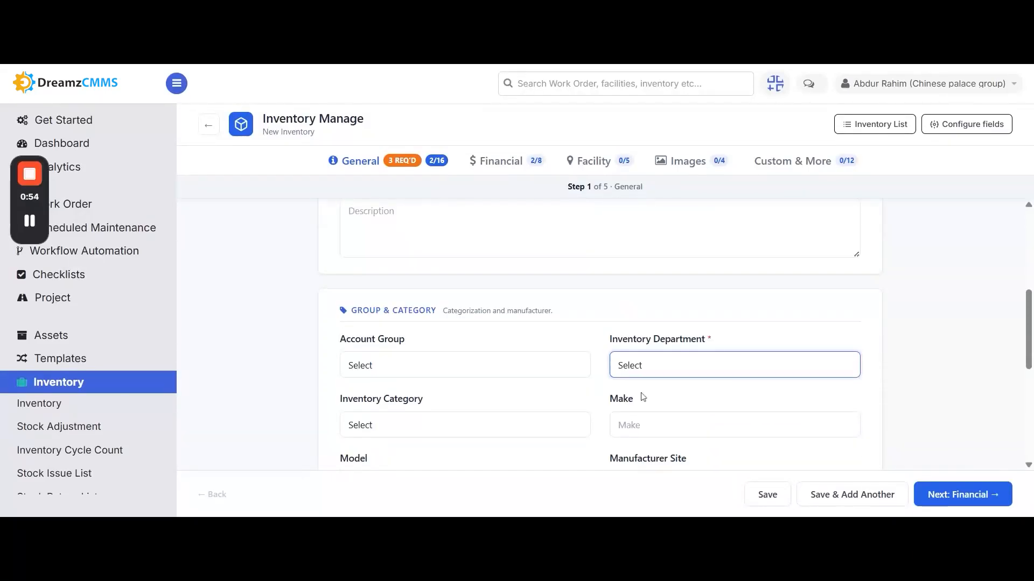
pyautogui.click(642, 397)
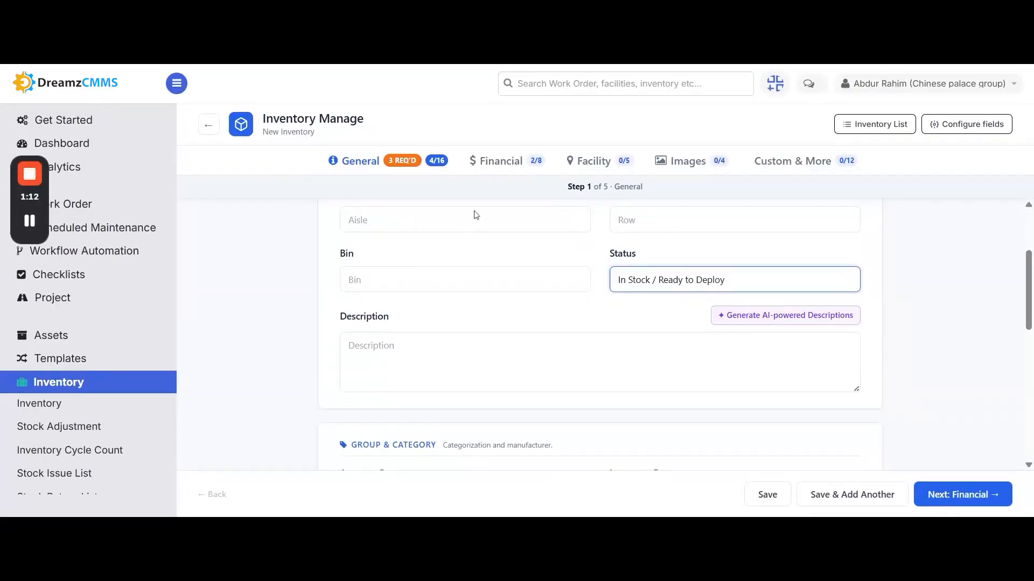
# Review the new item's Financial, Facility, Images and Custom & More sections, and return to the inventory list without saving
pyautogui.click(503, 164)
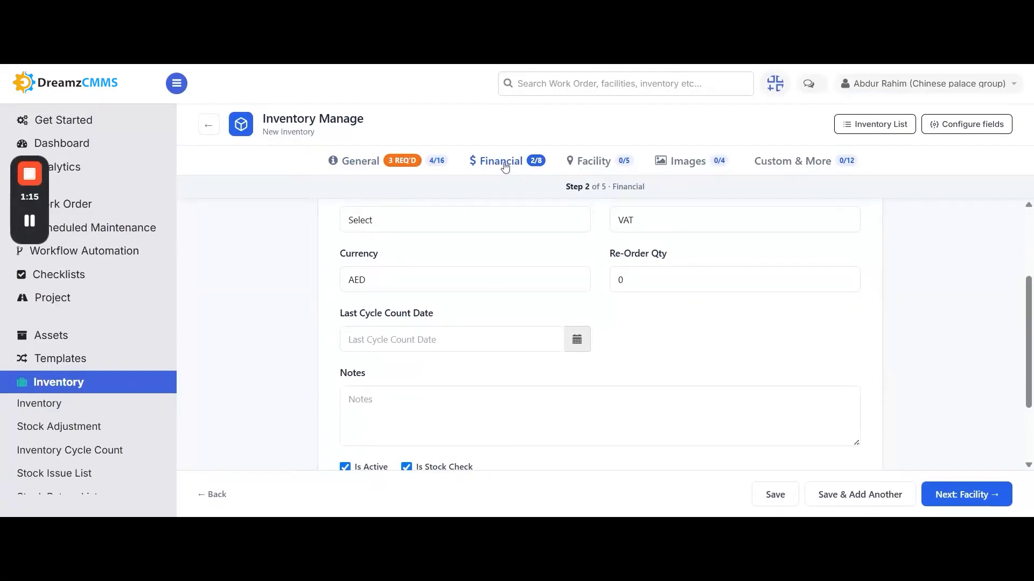
pyautogui.click(593, 164)
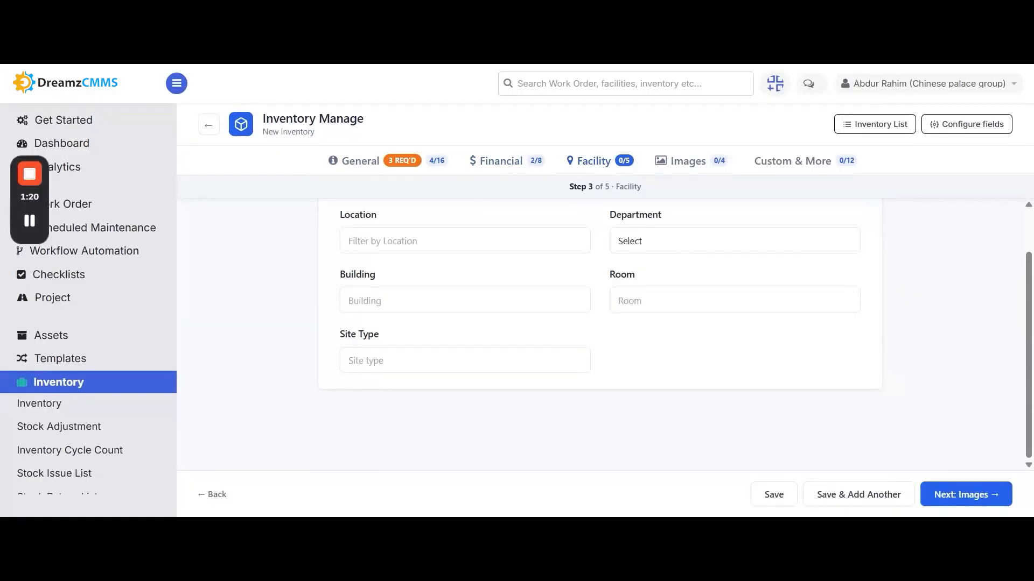
pyautogui.click(685, 165)
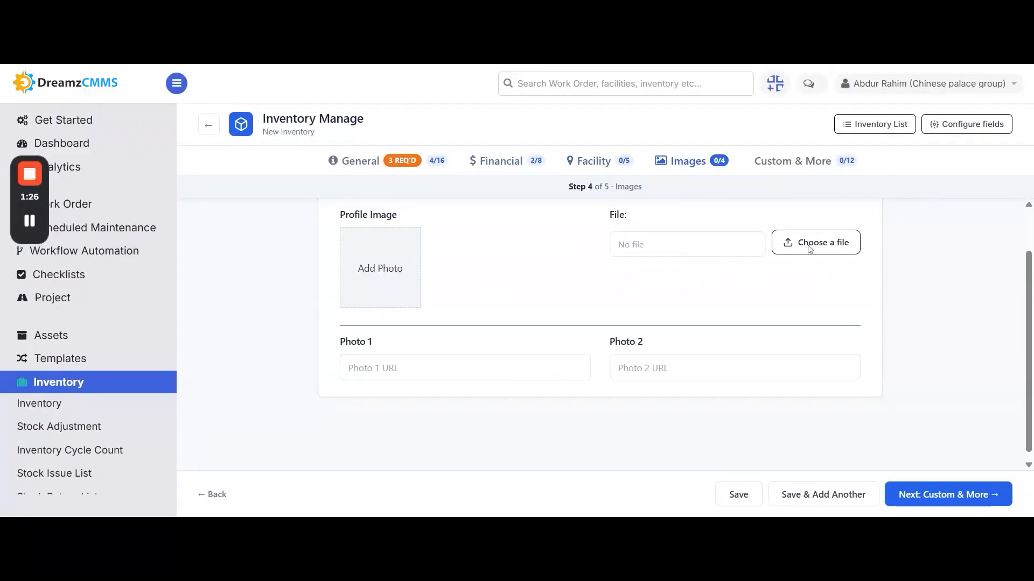
pyautogui.click(792, 163)
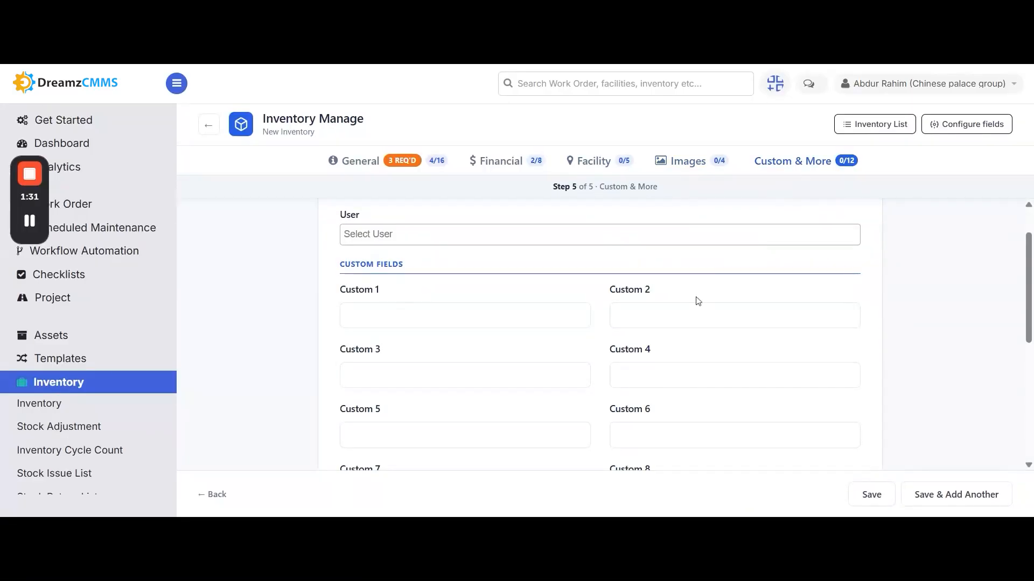
pyautogui.scroll(-5, 768, 409)
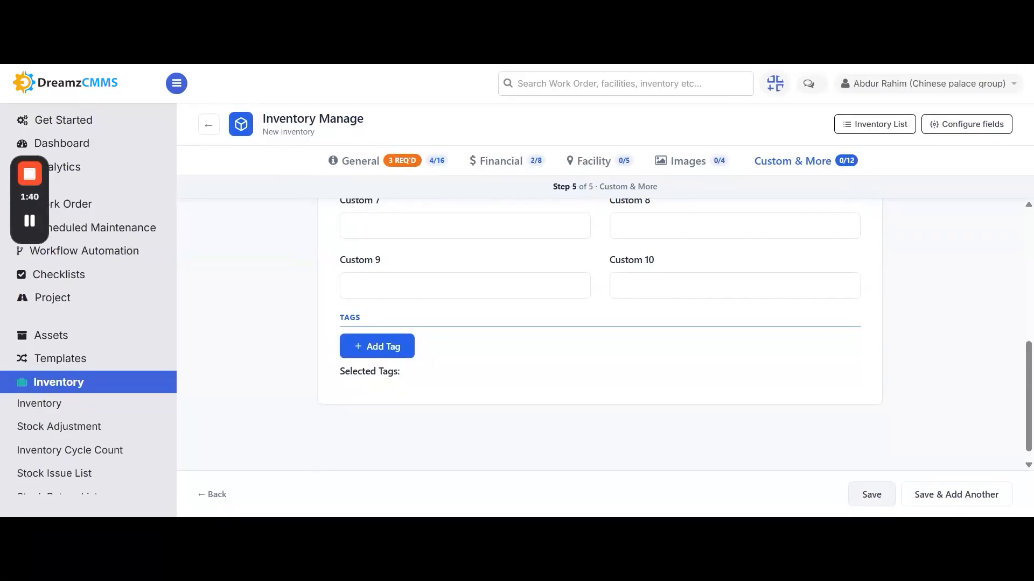
pyautogui.click(875, 125)
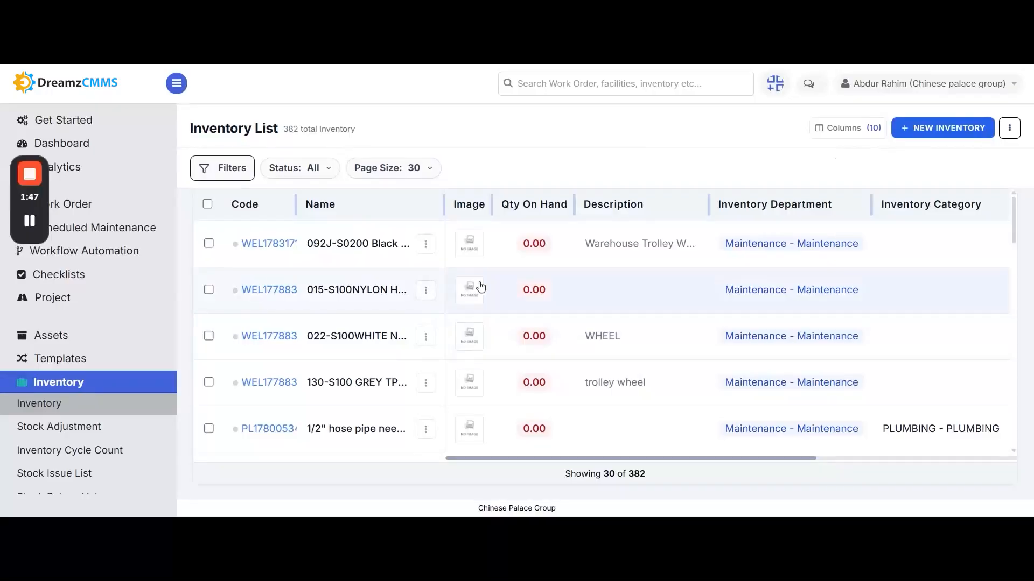
# Filter the inventory list by the catalogue code "it-wte-moto"
pyautogui.click(224, 168)
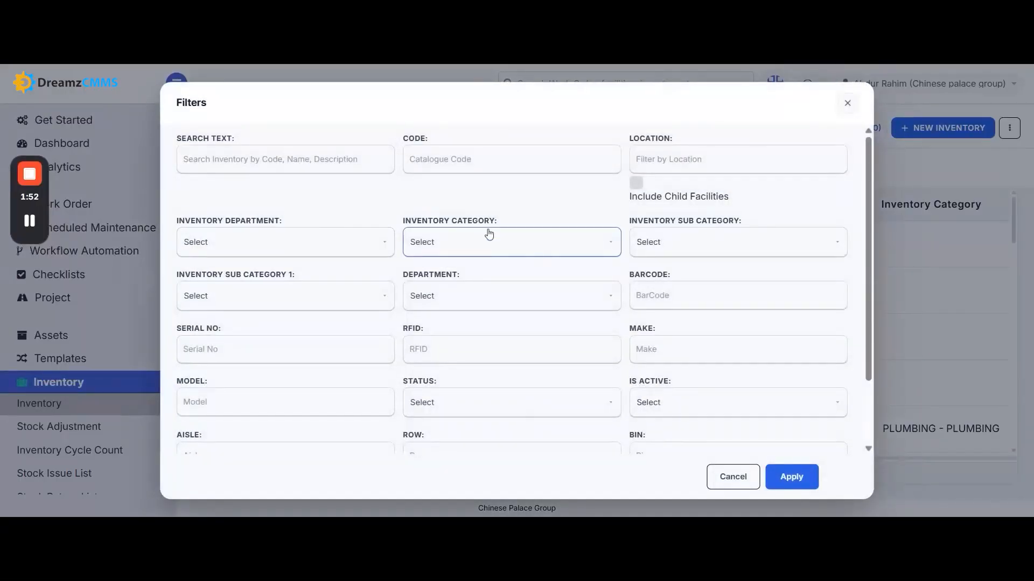
pyautogui.click(489, 160)
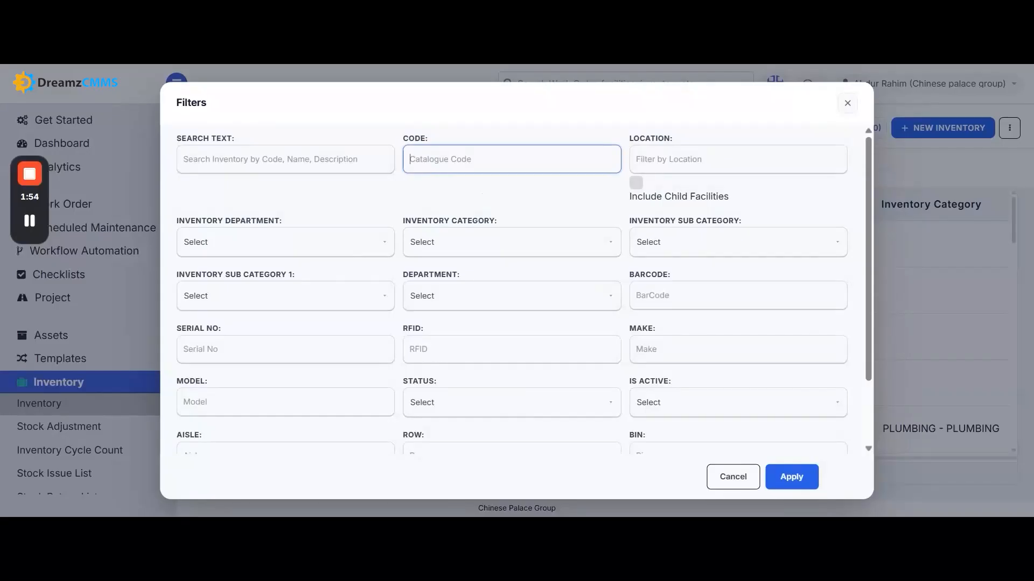
pyautogui.write('it-wte-moto')
pyautogui.click(792, 477)
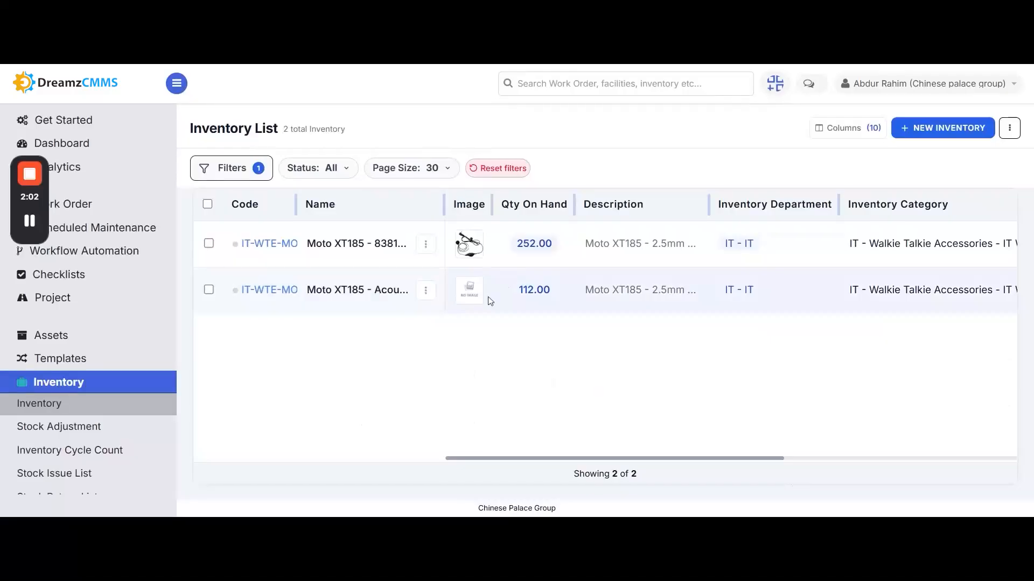
# View the details of the Moto XT185 - 83811 China Earpieces Headset, checking its Identity & Classification, Pricing & Cost, and Group & Category sections
pyautogui.click(426, 244)
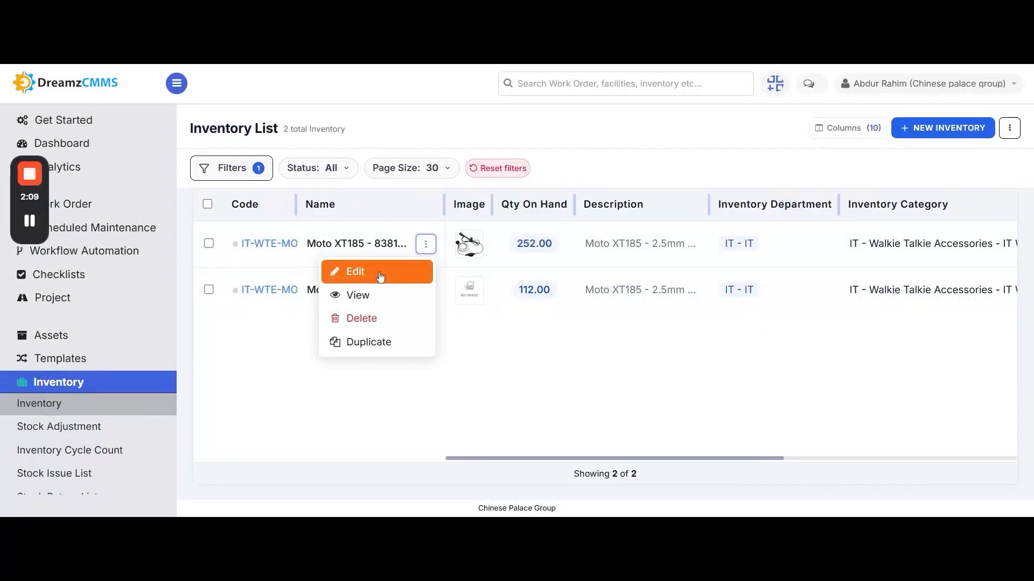
pyautogui.click(358, 296)
pyautogui.scroll(-3, 521, 317)
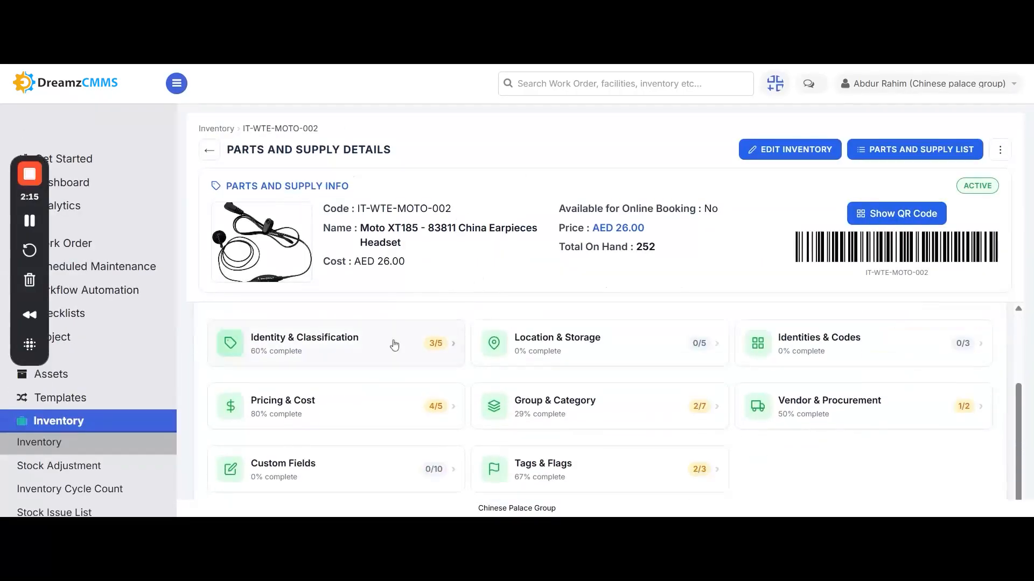
pyautogui.click(355, 342)
pyautogui.click(765, 192)
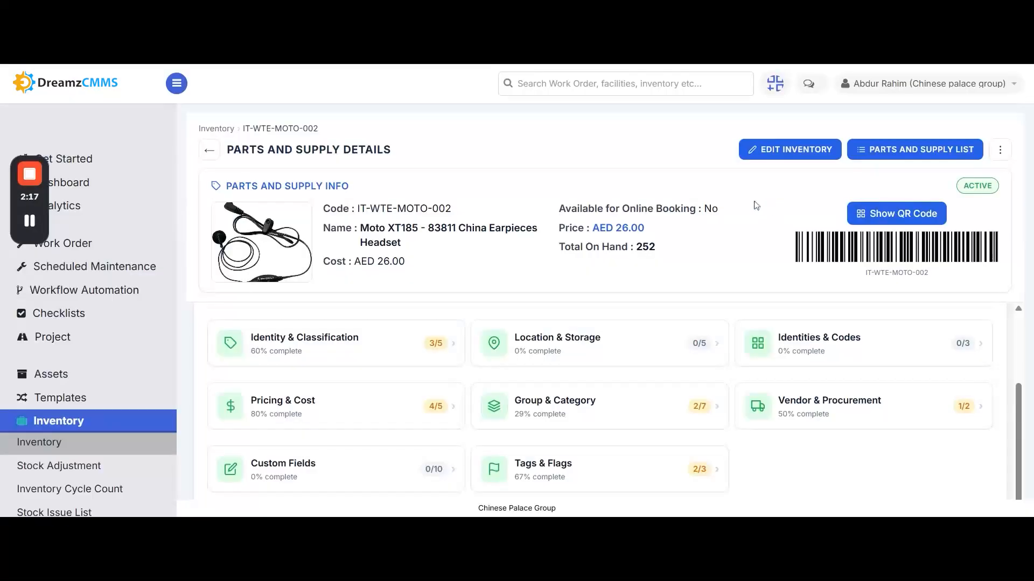
pyautogui.click(348, 413)
pyautogui.click(766, 197)
pyautogui.click(648, 415)
pyautogui.click(767, 163)
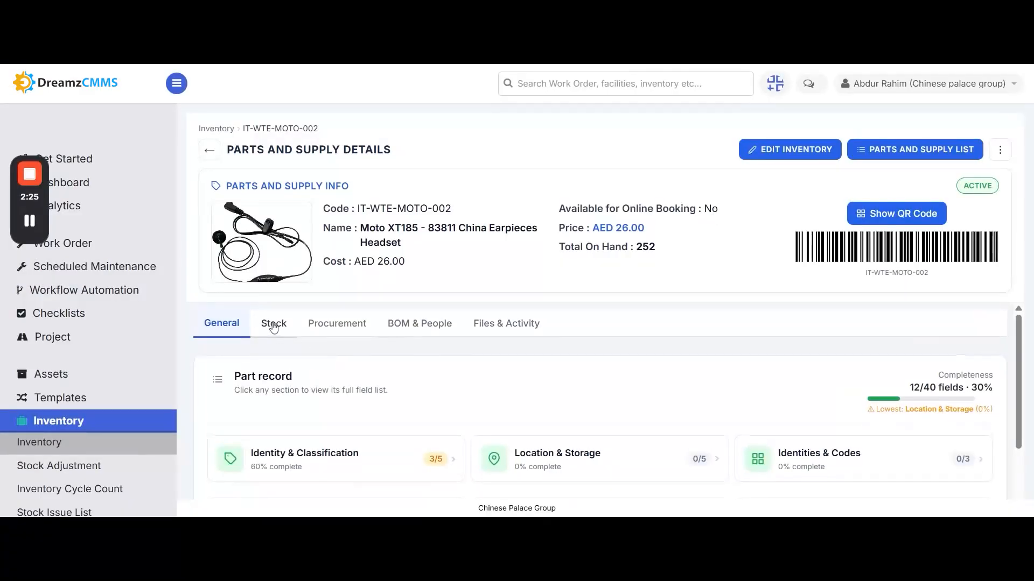
# Examine the headset's stock per location, its cycle counts and its stock movements
pyautogui.click(273, 324)
pyautogui.scroll(-5, 330, 377)
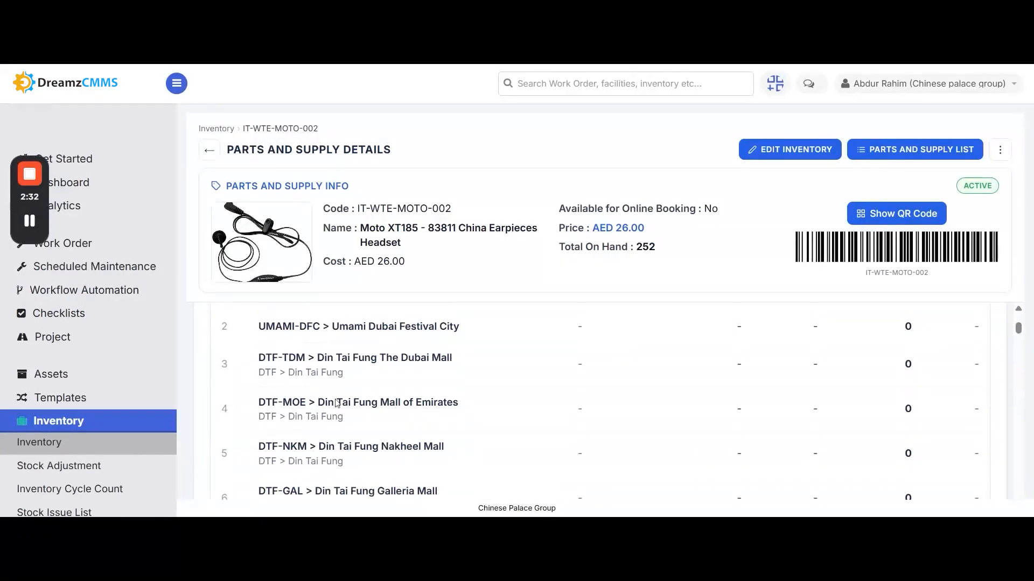
pyautogui.scroll(-3, 609, 398)
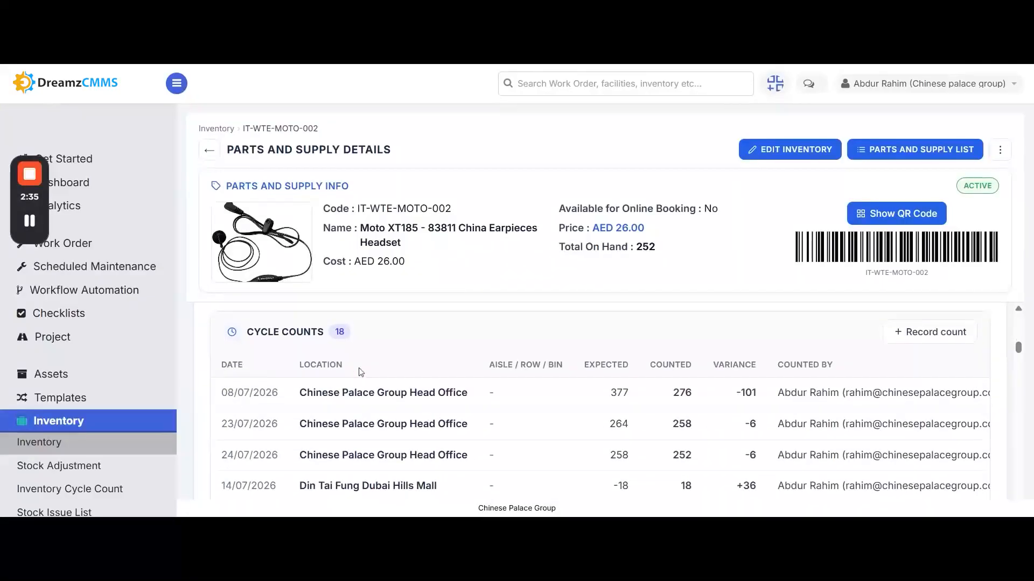
pyautogui.scroll(-10, 360, 372)
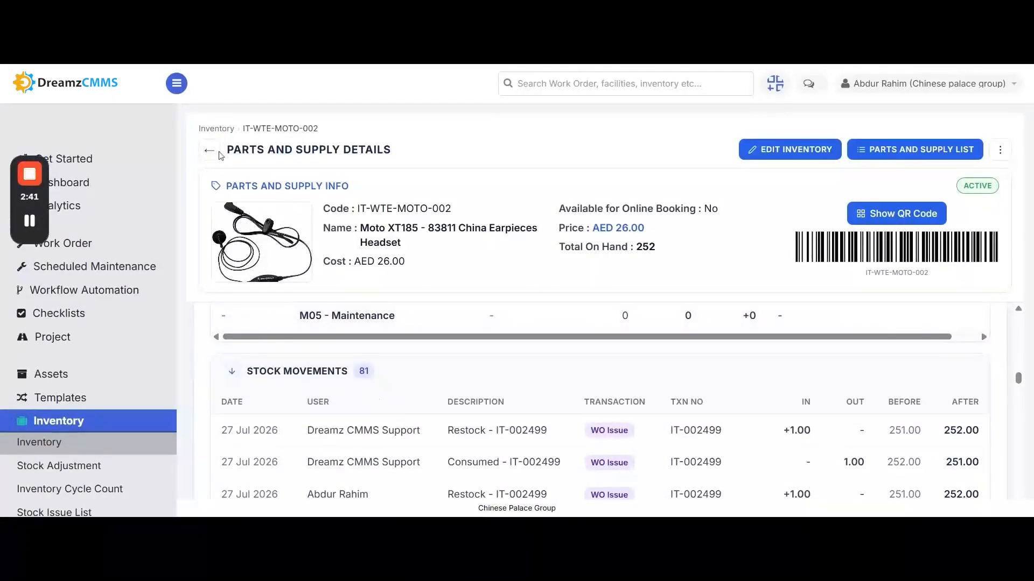
# Return to the inventory list and check which actions are available for the first item, 092J-S0200 Black
pyautogui.click(209, 155)
pyautogui.click(426, 244)
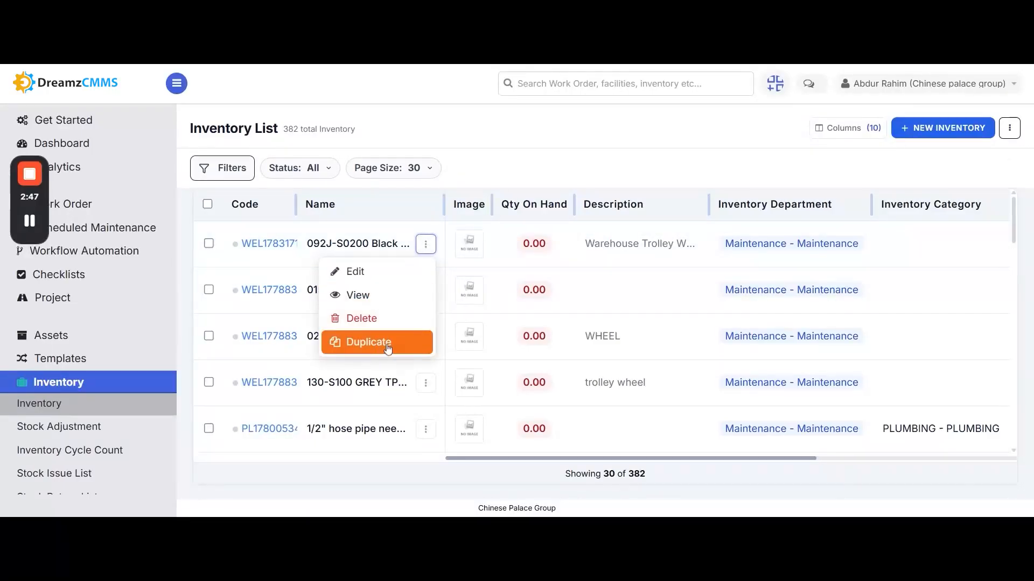
pyautogui.click(570, 152)
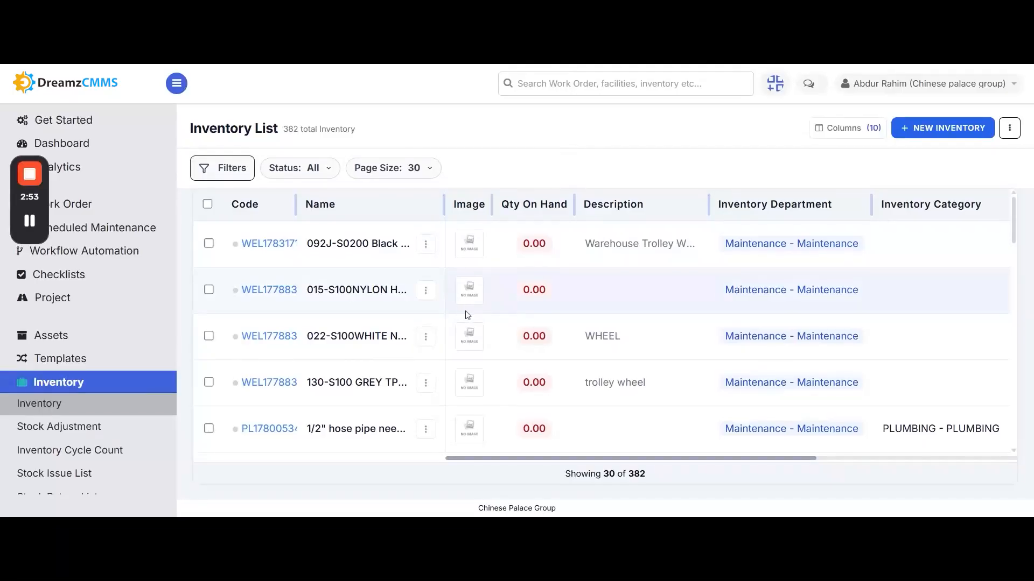
# Start a new stock adjustment for the location Umami Burjuman Centre - UMAMI-BJC, keeping Stock Take as the transaction type
pyautogui.scroll(-1, 108, 377)
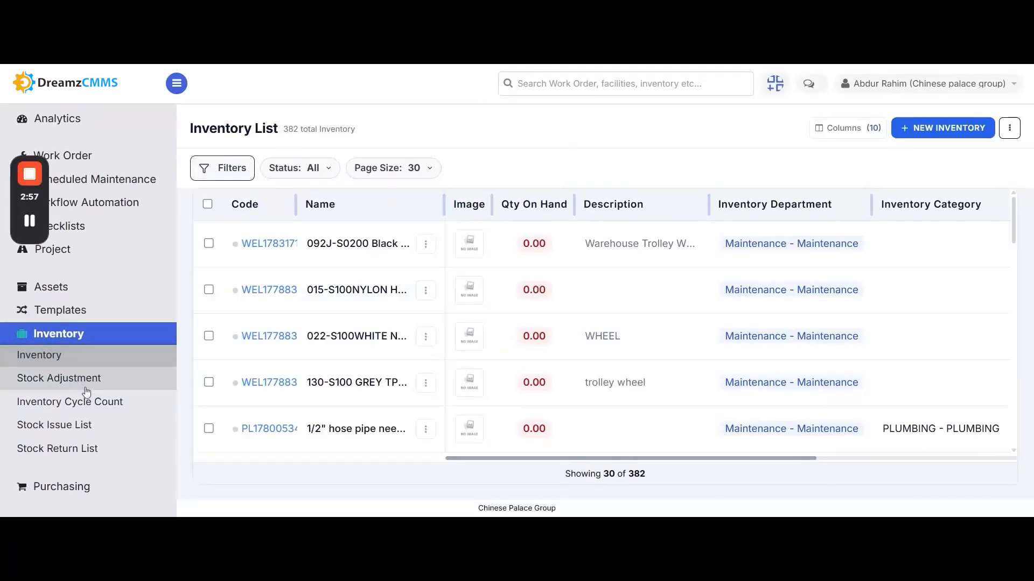
pyautogui.click(85, 388)
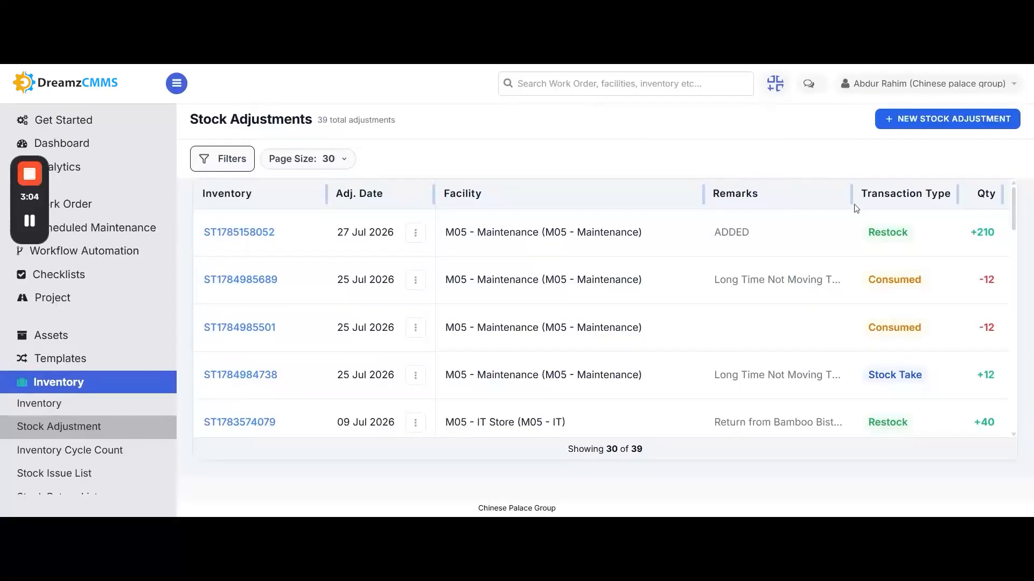
pyautogui.click(947, 119)
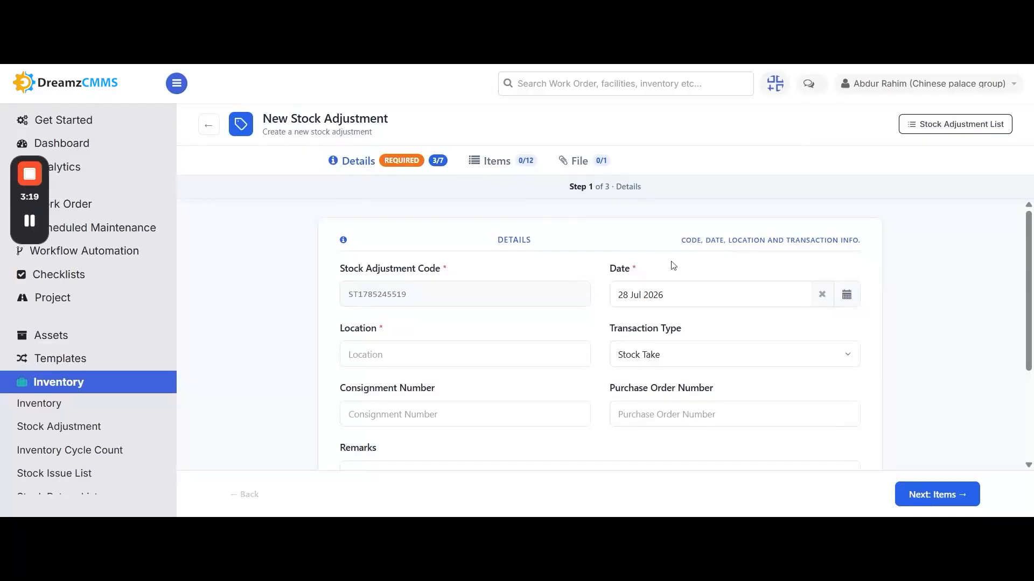
pyautogui.scroll(-2, 674, 261)
pyautogui.click(465, 287)
pyautogui.write('uma')
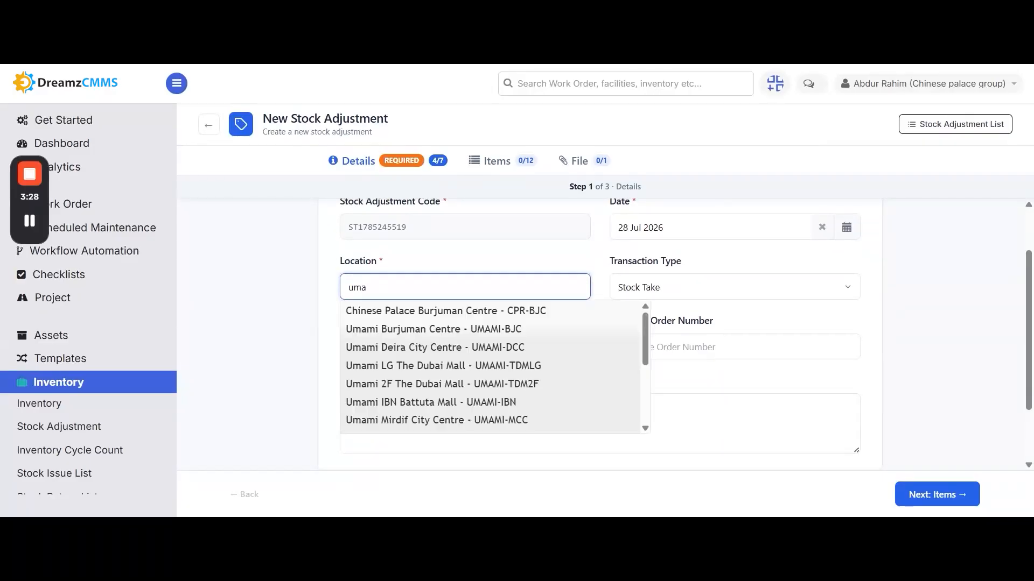
pyautogui.click(409, 328)
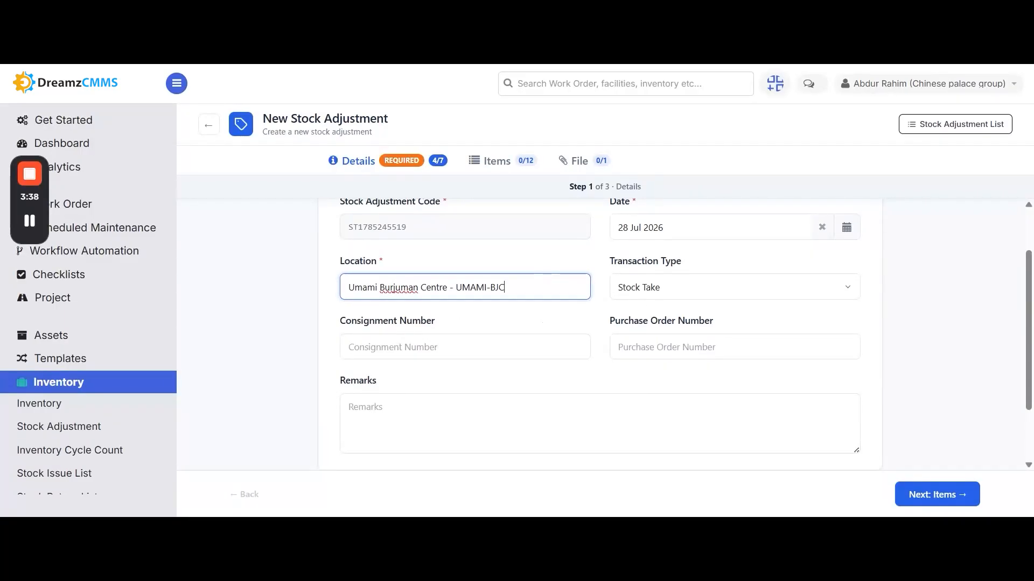
pyautogui.click(689, 289)
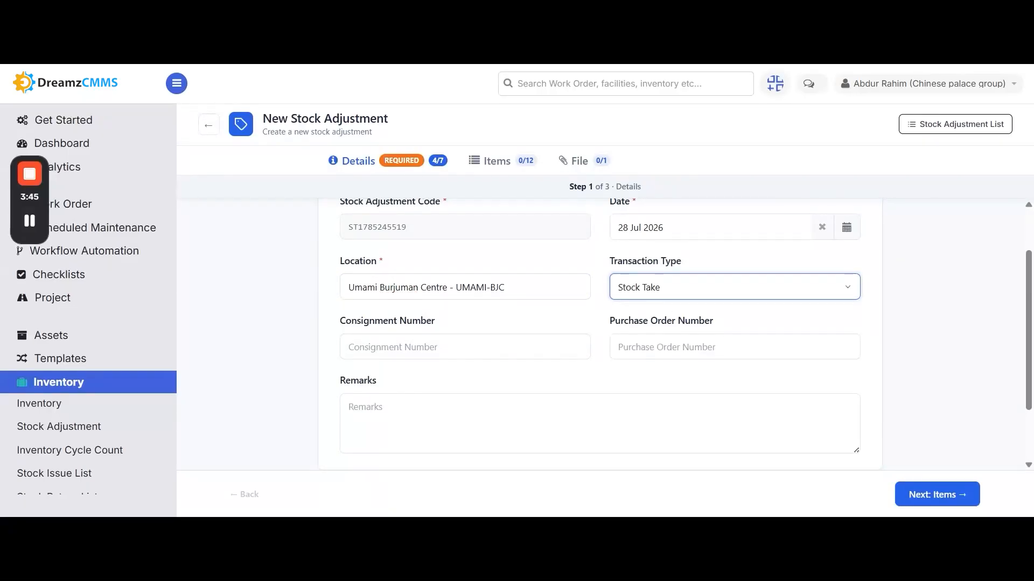
# Enter IT-WTE-MOTO-001 as the adjustment's first item, add an empty second item row, and view the File section
pyautogui.click(501, 170)
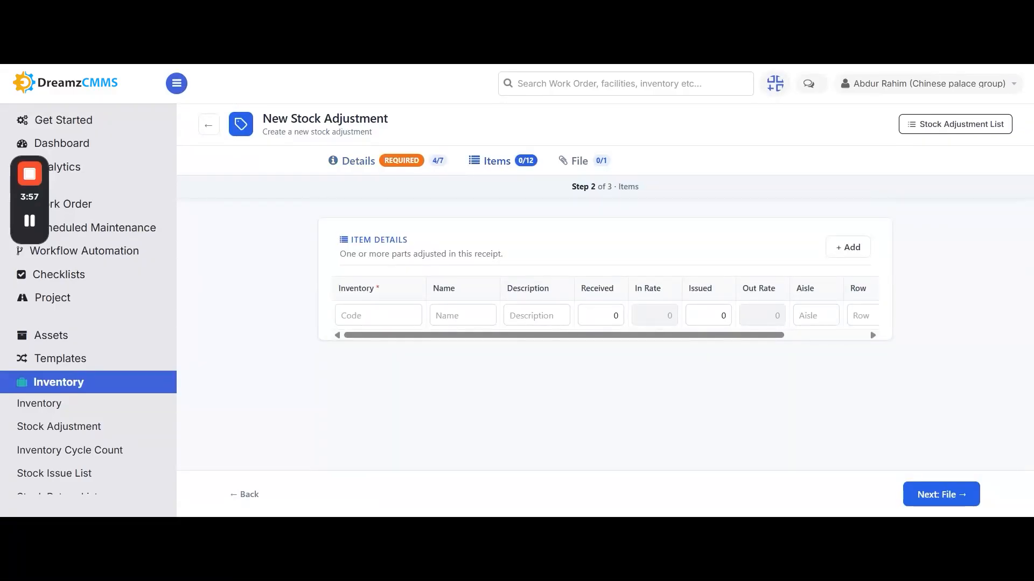
pyautogui.click(374, 315)
pyautogui.write('mo')
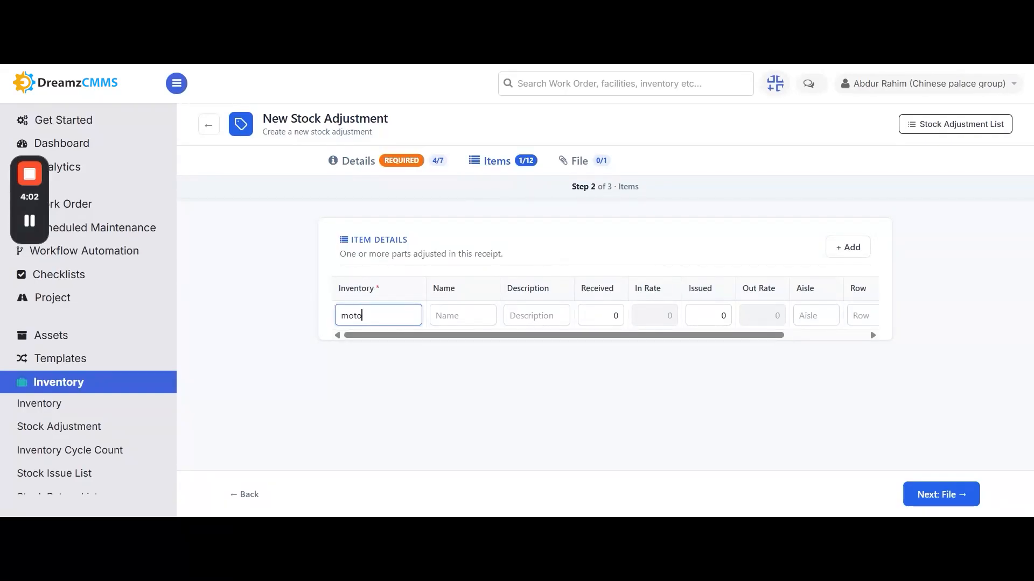
pyautogui.write('to')
pyautogui.click(399, 371)
pyautogui.press('Tab')
pyautogui.press('Tab')
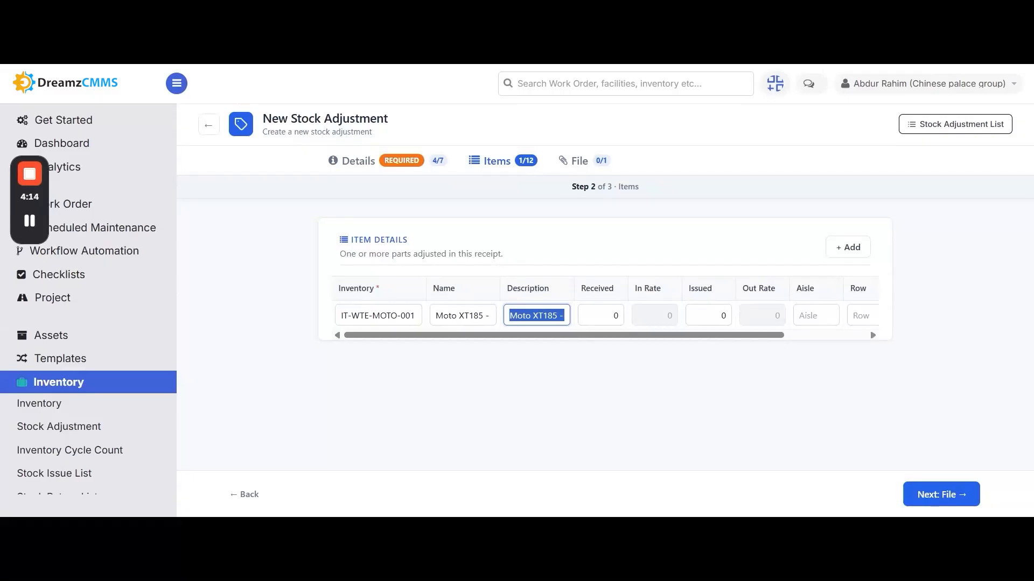
pyautogui.press('Tab')
pyautogui.press('Tab')
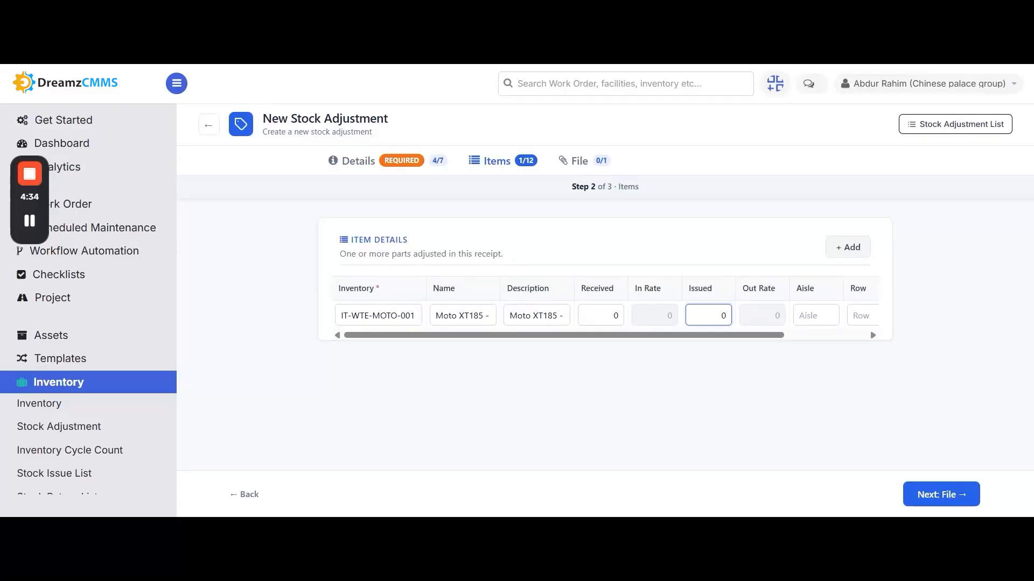
pyautogui.click(856, 249)
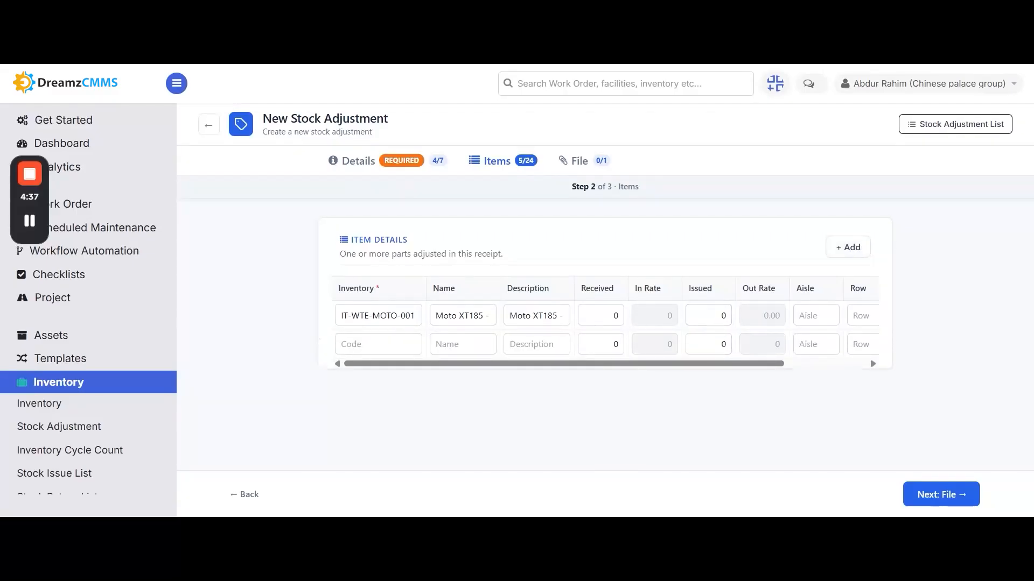
pyautogui.click(577, 161)
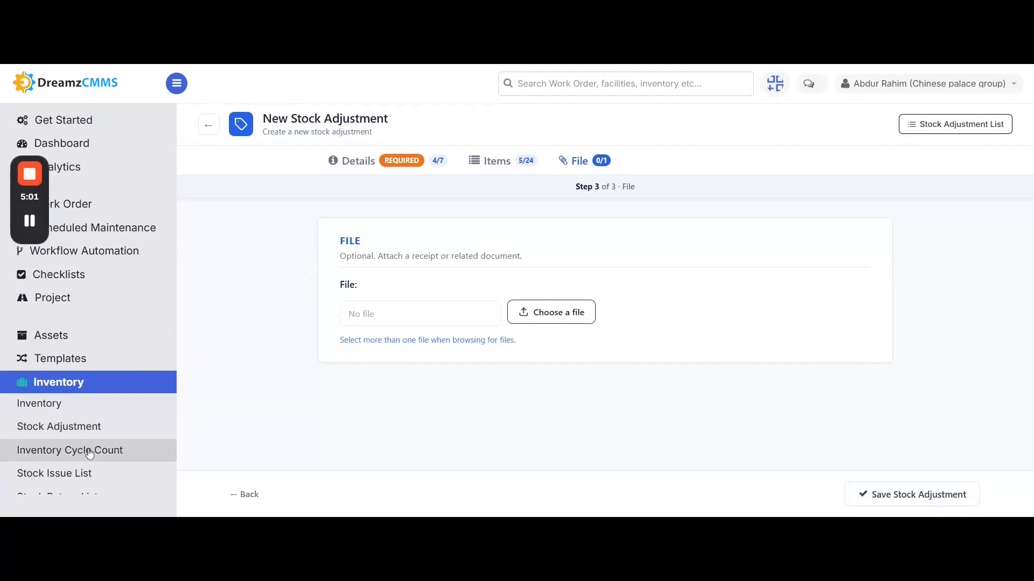
# Start a new inventory cycle count for the location M05 - Maintenance, leaving the stock adjustment unsaved
pyautogui.click(70, 451)
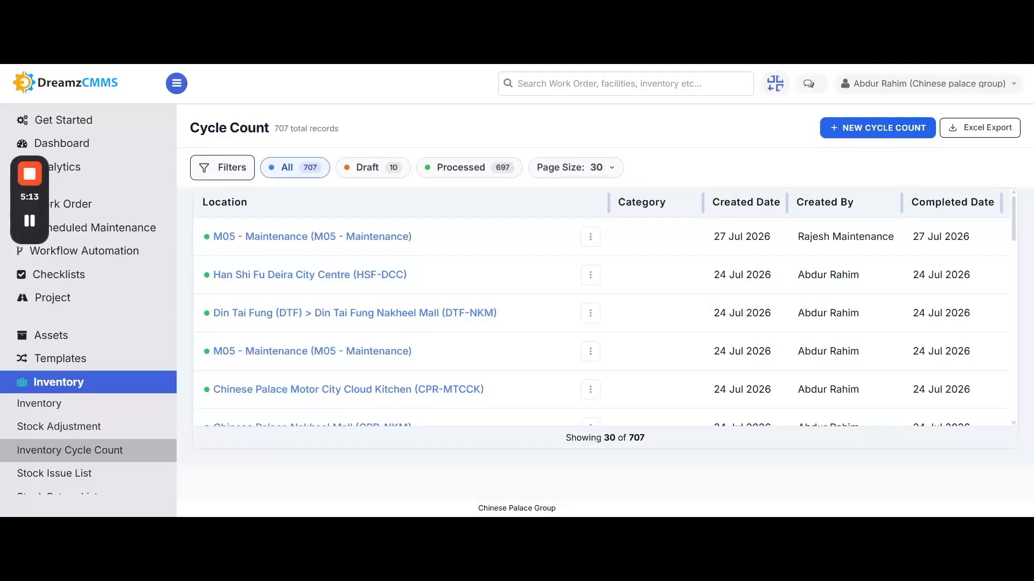
pyautogui.click(877, 128)
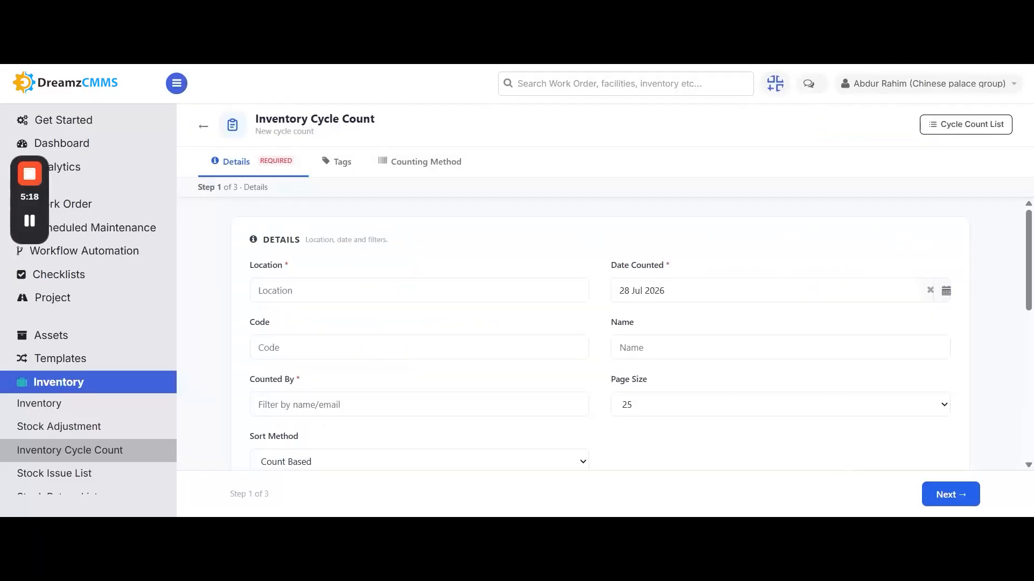
pyautogui.click(419, 291)
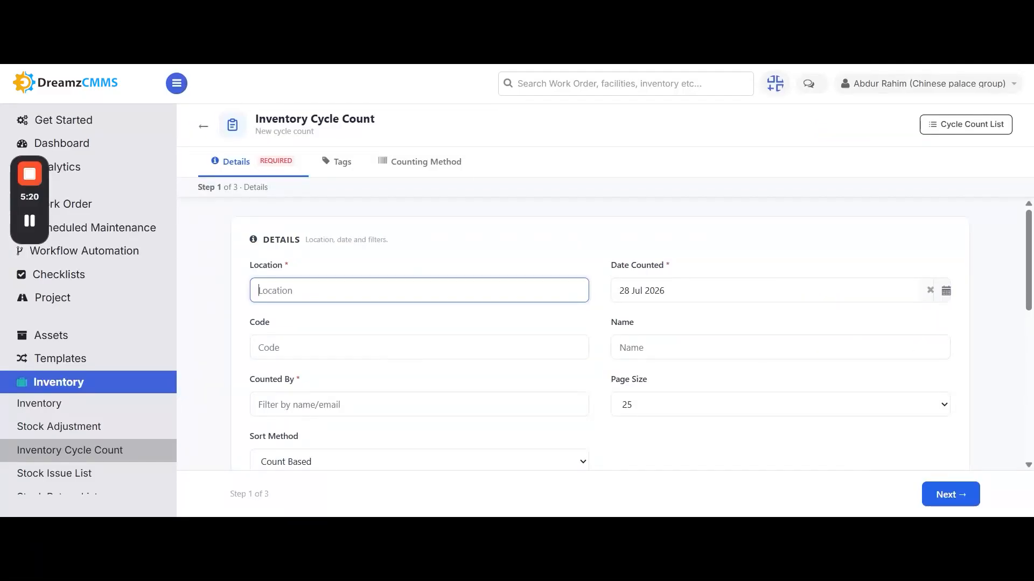
pyautogui.write('m05')
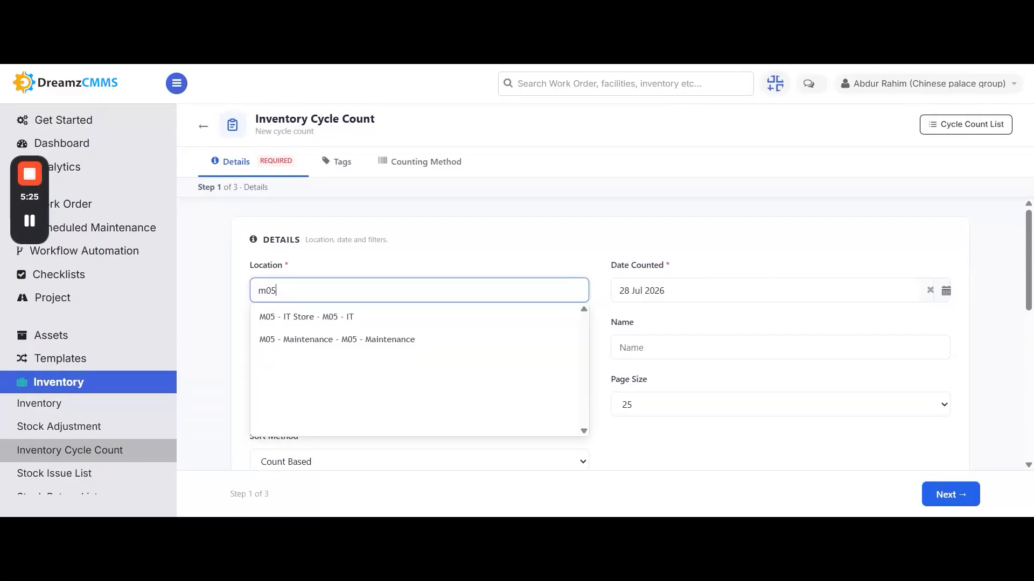
pyautogui.click(328, 344)
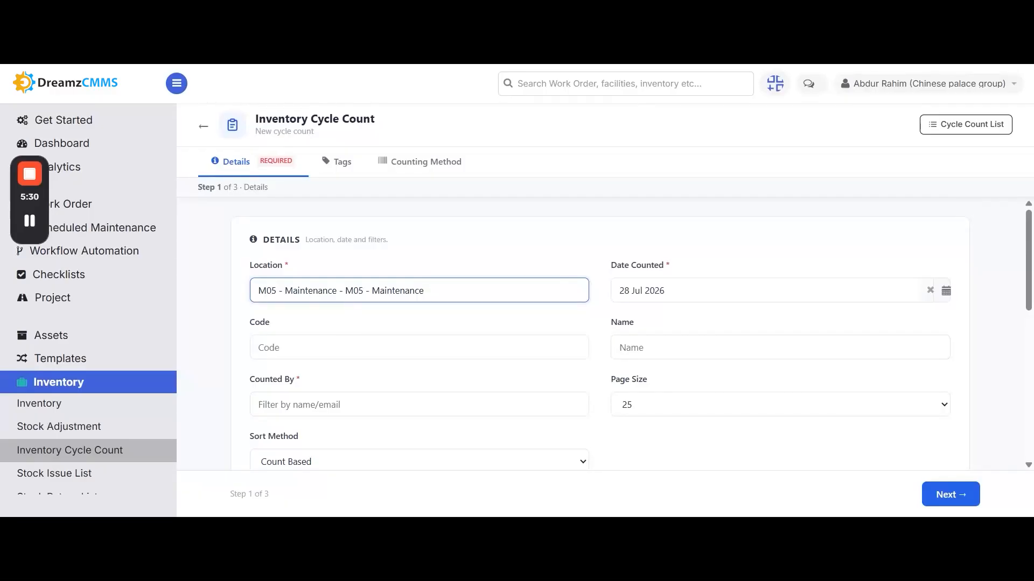
# Fill in the person who counted the stock and set the cycle count's sort method to No Random
pyautogui.scroll(-1, 600, 333)
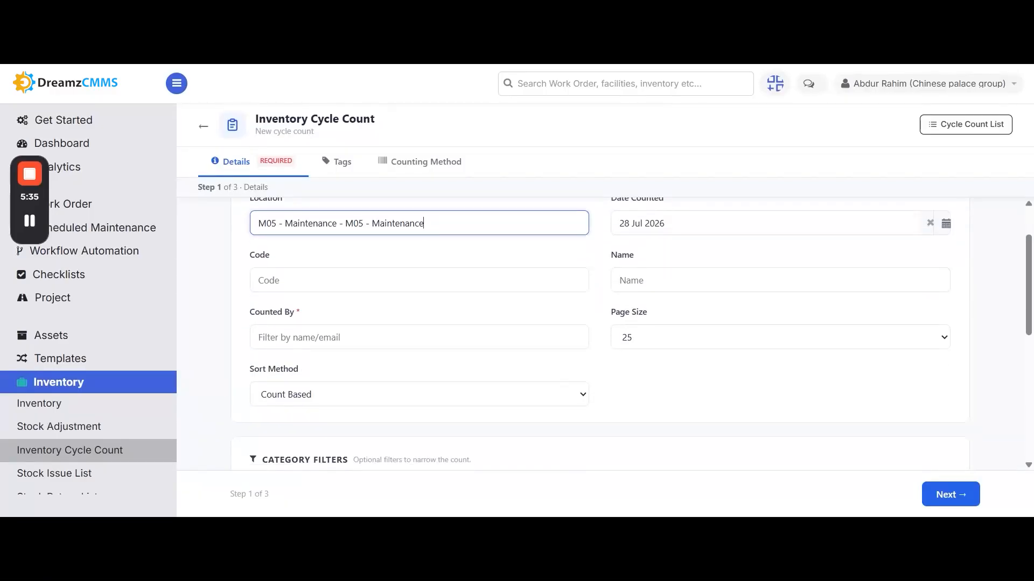
pyautogui.click(378, 331)
pyautogui.write('ra')
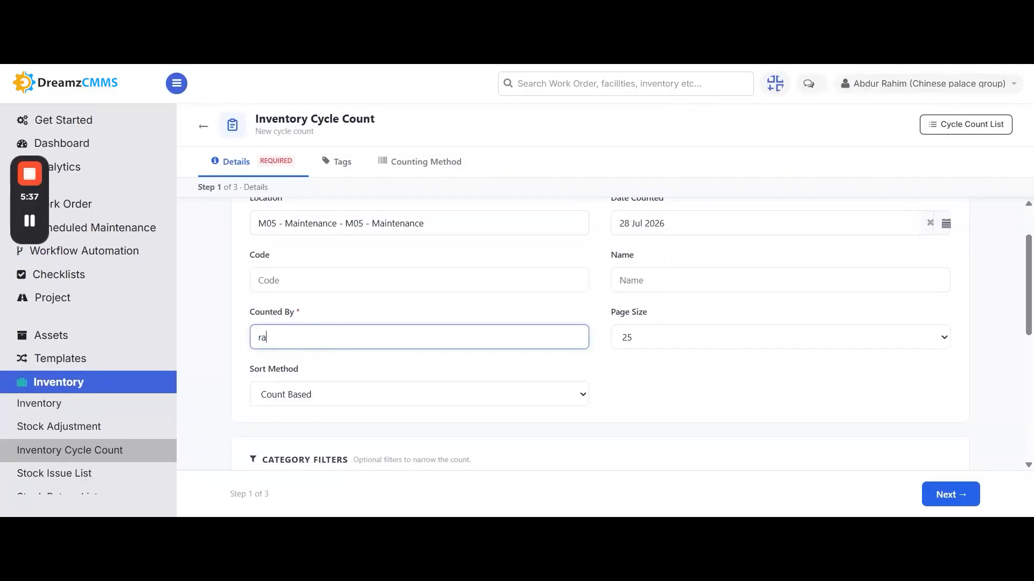
pyautogui.click(306, 362)
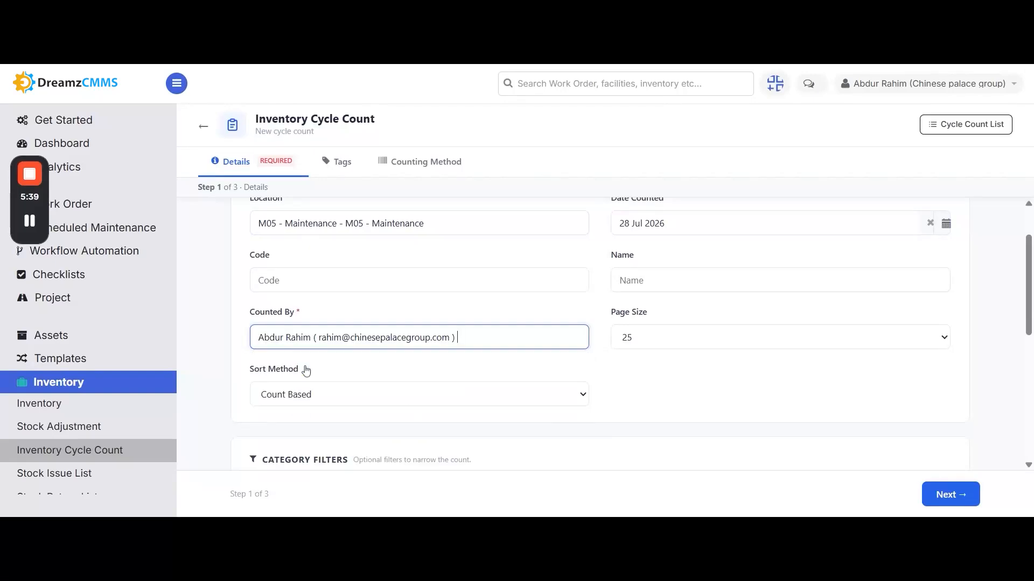
pyautogui.scroll(-1, 520, 326)
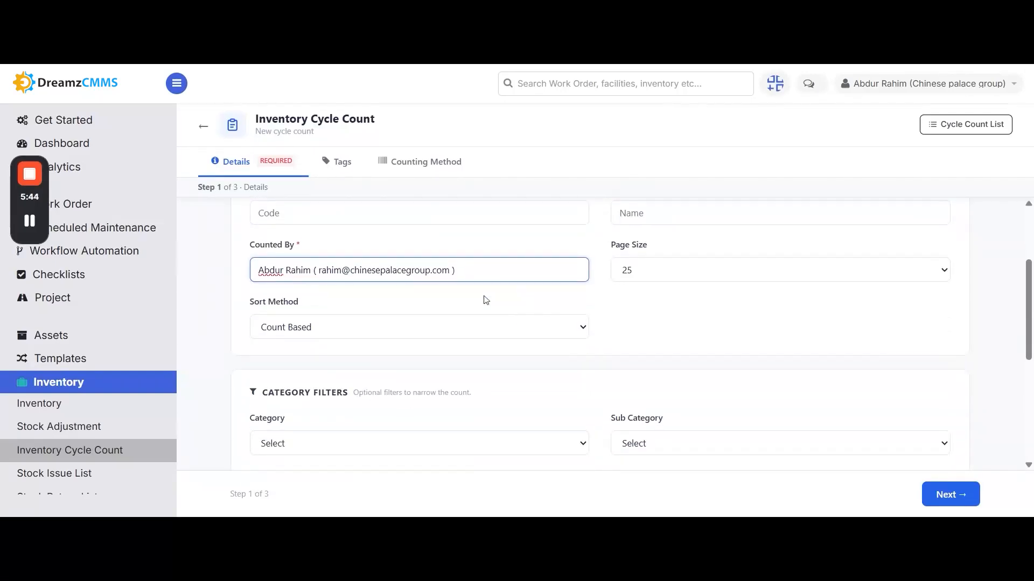
pyautogui.click(389, 323)
pyautogui.click(417, 203)
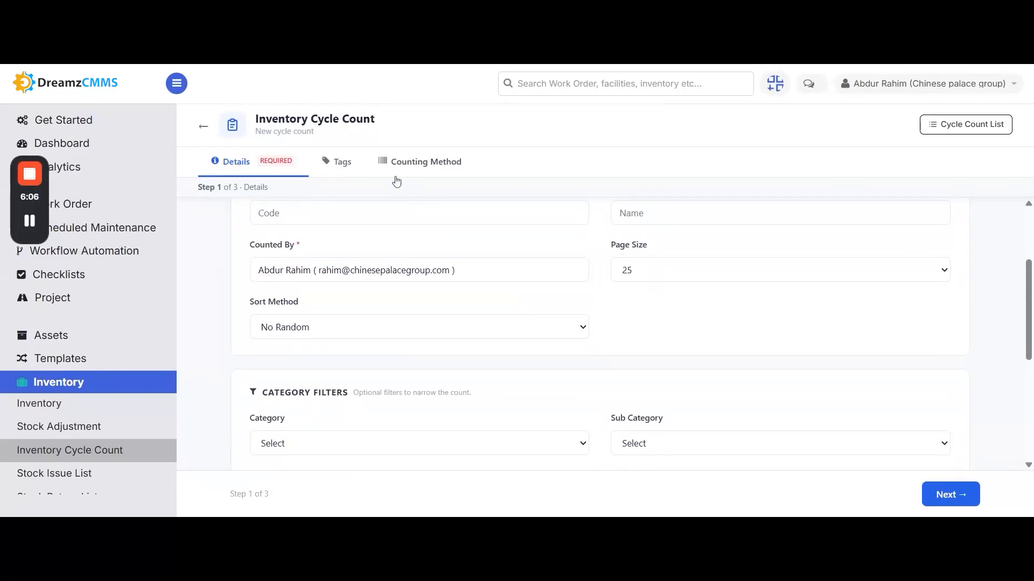
# View the cycle count's Tags section and choose Manual Entry as the counting method
pyautogui.click(343, 163)
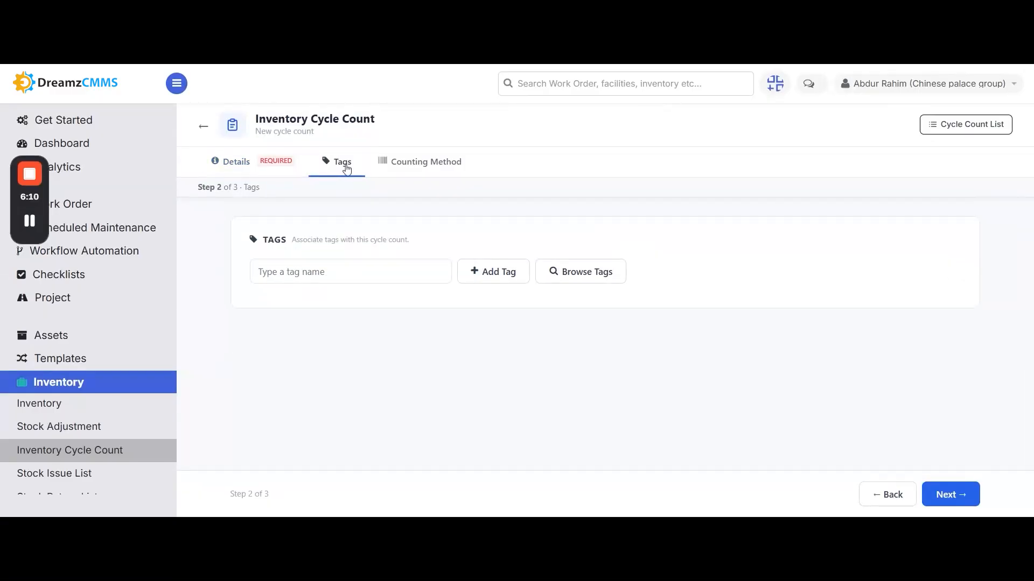
pyautogui.click(435, 169)
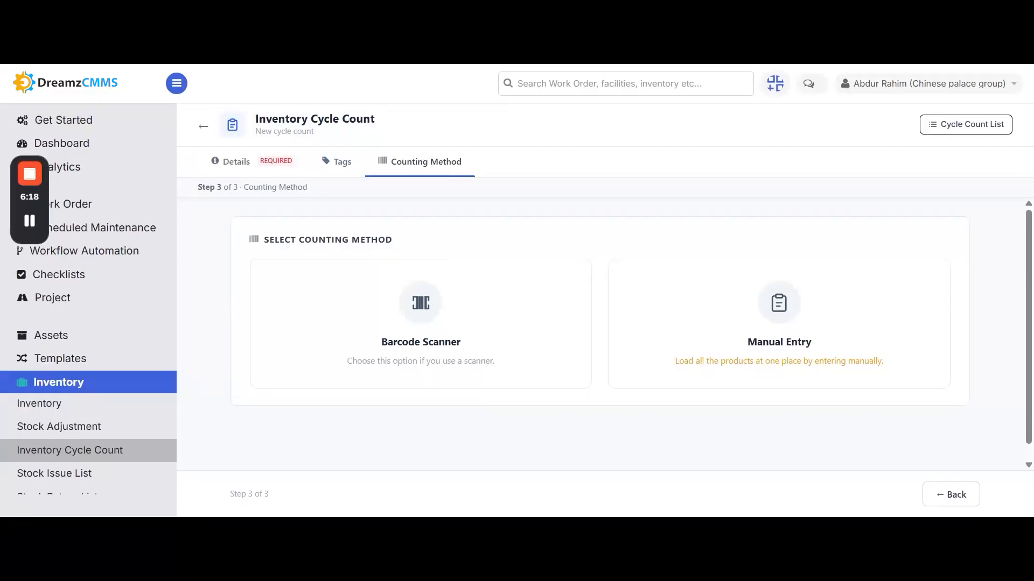
pyautogui.click(785, 311)
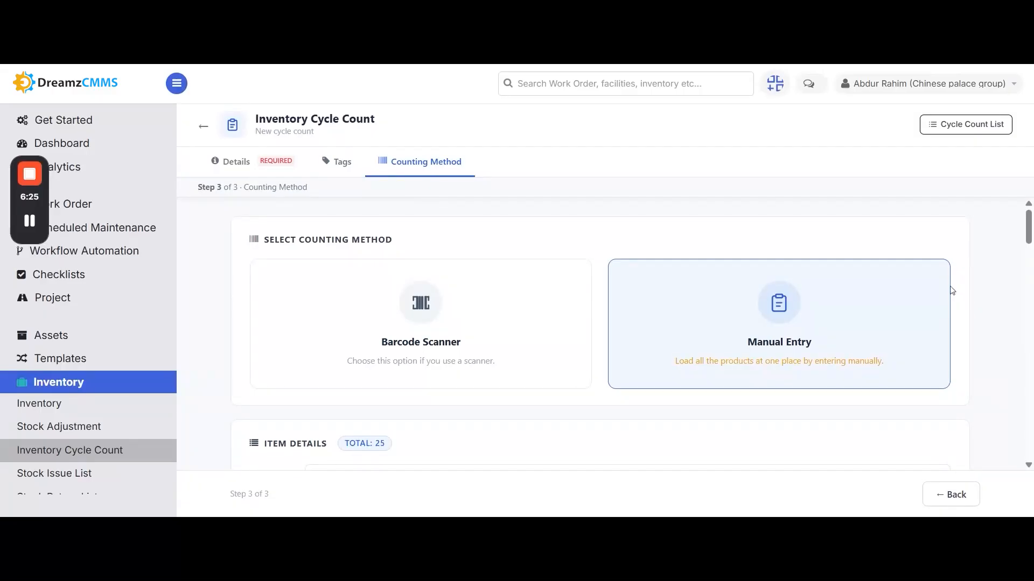
# Record a stock count of 4 dated 28 Jul 2026 for item AC-001, and check the export, save and process options below the list
pyautogui.scroll(-8, 951, 291)
pyautogui.scroll(5, 952, 291)
pyautogui.click(759, 356)
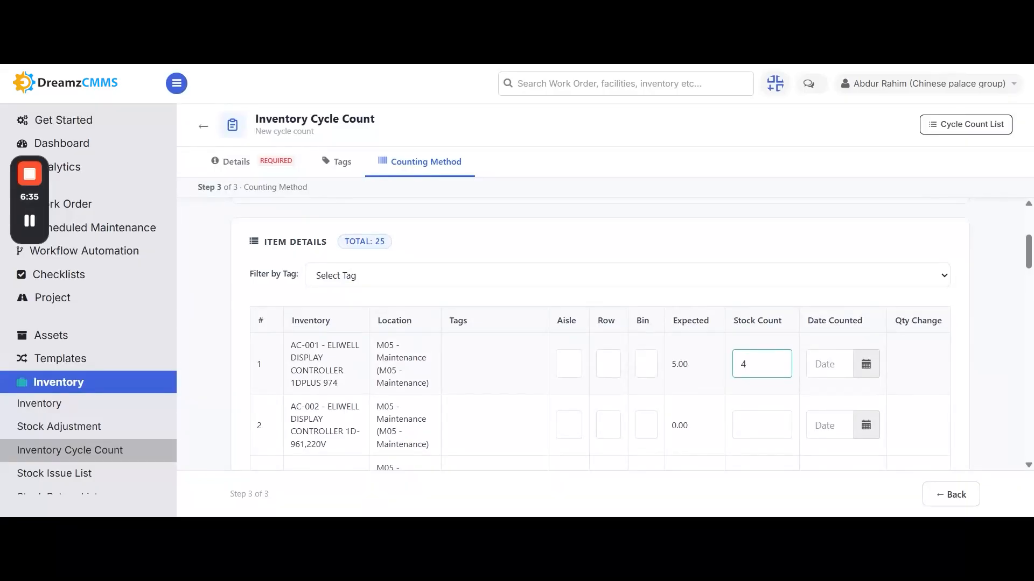
pyautogui.click(867, 367)
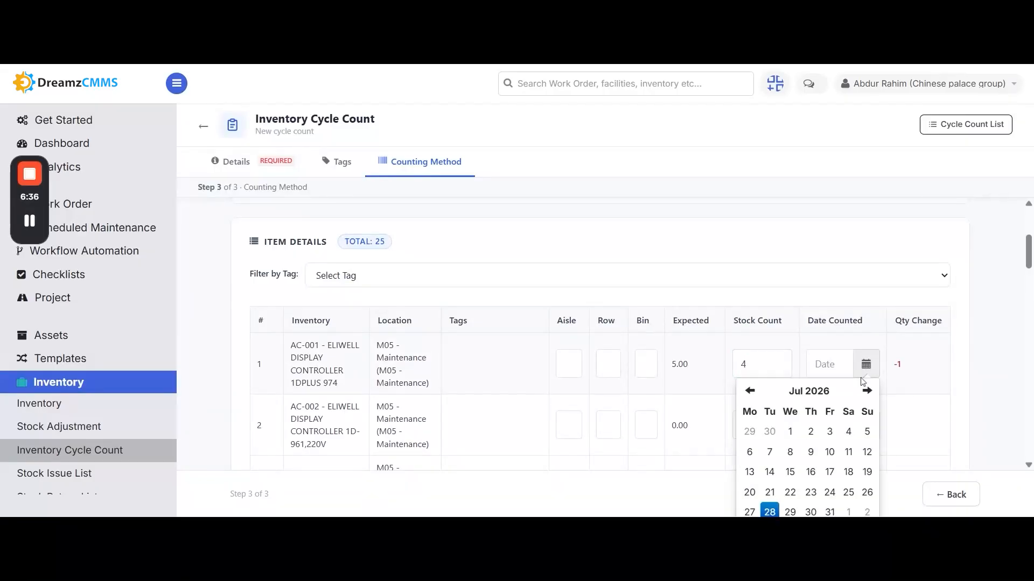
pyautogui.click(769, 510)
pyautogui.scroll(-3, 938, 331)
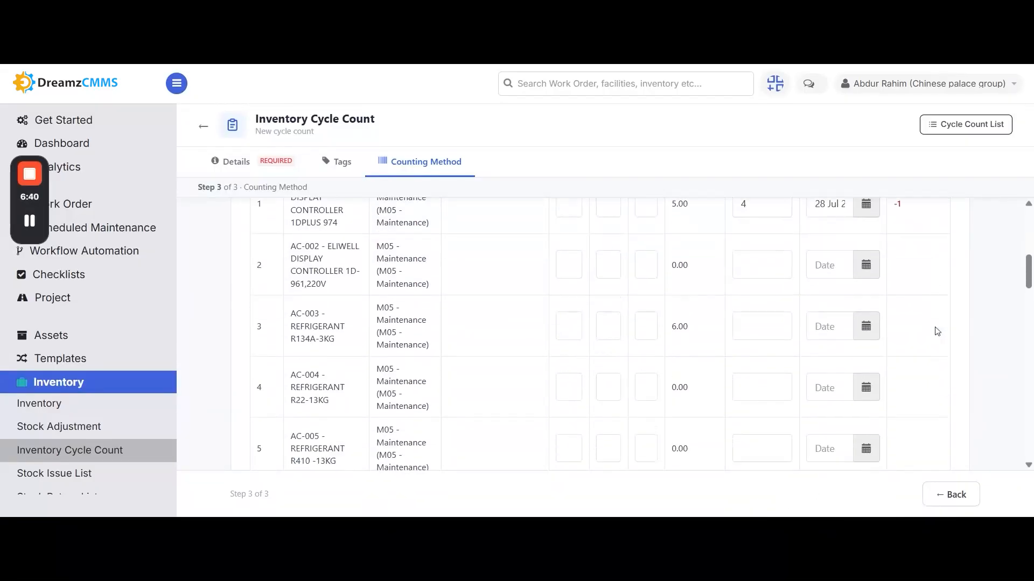
pyautogui.scroll(-20, 937, 331)
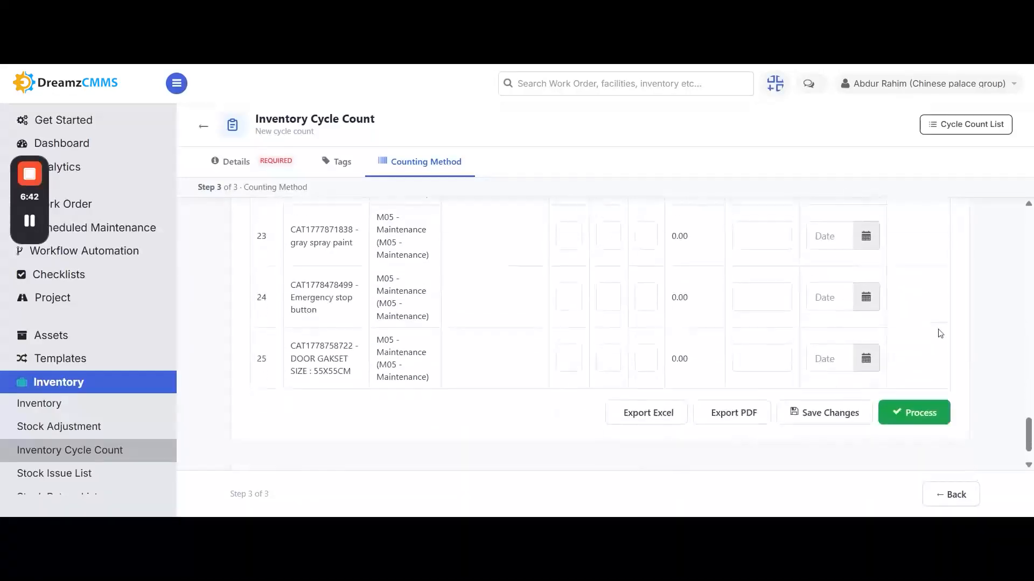
pyautogui.scroll(-1, 939, 333)
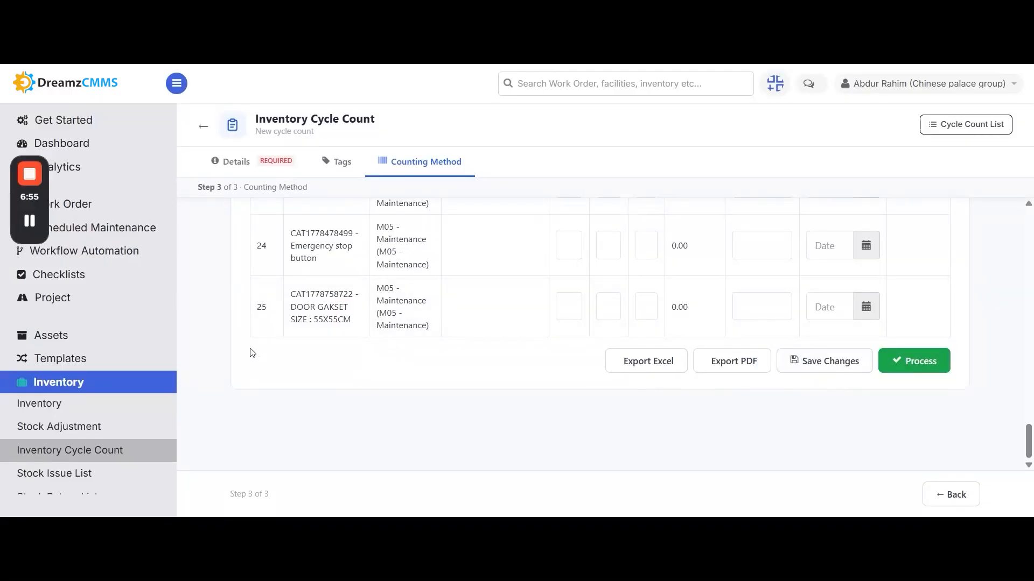
# Open the stock issue list and start a new stock issue
pyautogui.scroll(-2, 110, 385)
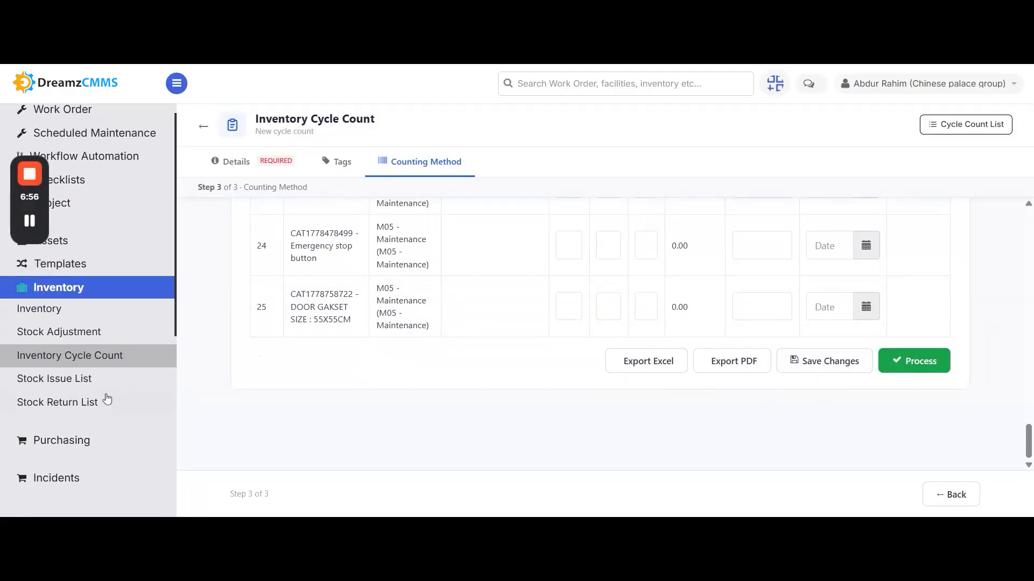
pyautogui.click(81, 380)
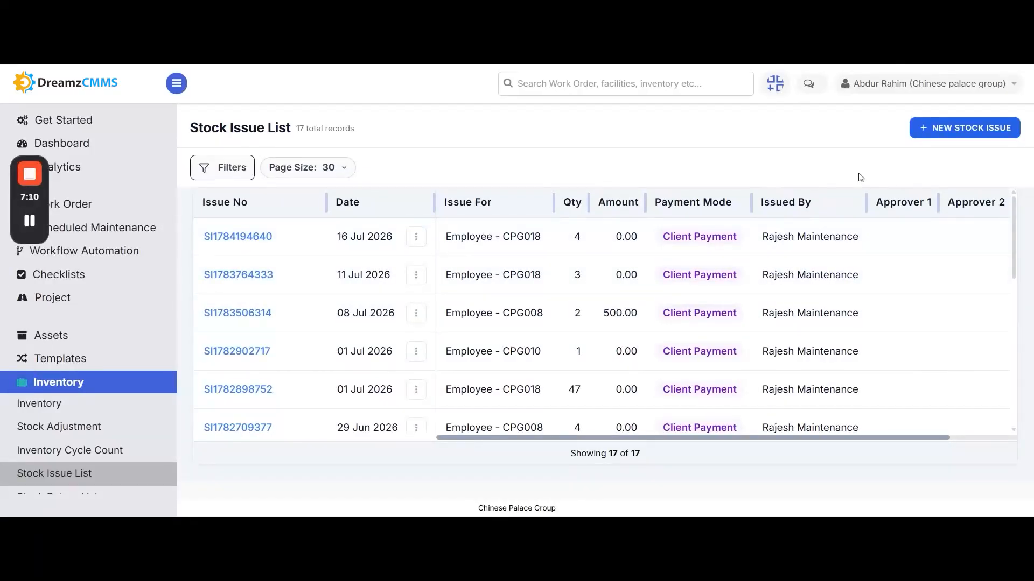
pyautogui.click(972, 128)
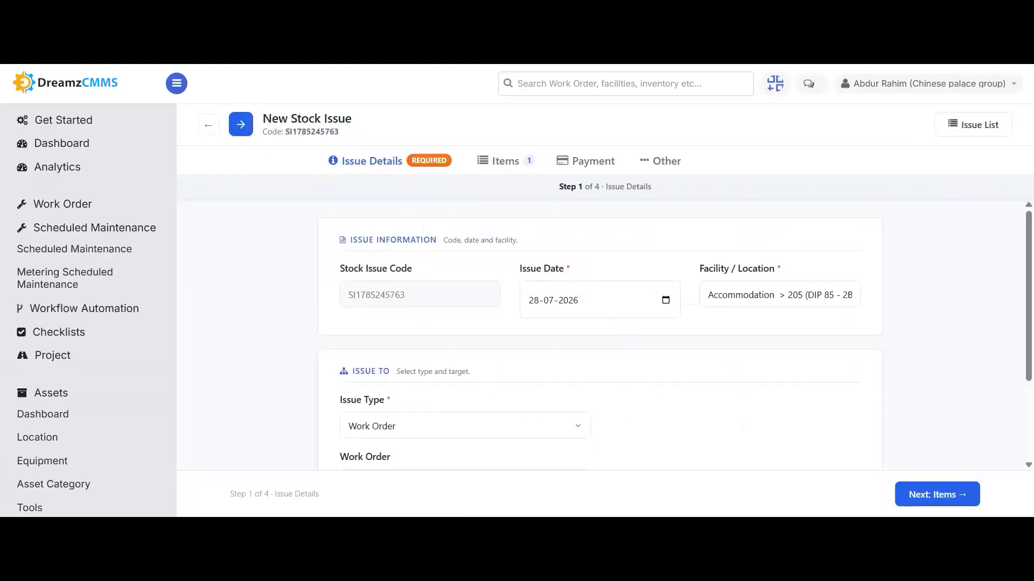
# Set the stock issue's type to Employee and fill in the employee receiving the stock
pyautogui.click(723, 295)
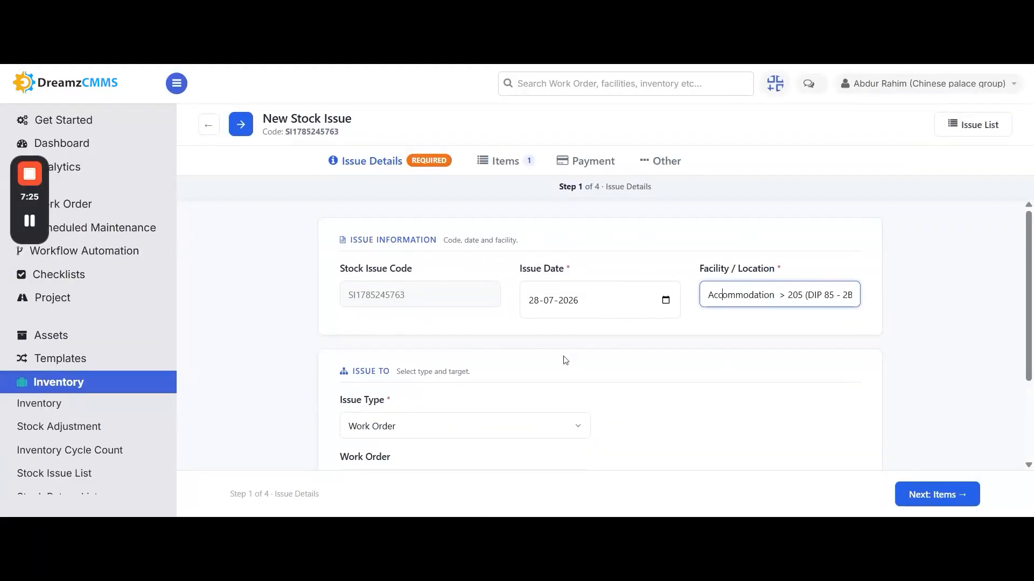
pyautogui.scroll(-1, 555, 353)
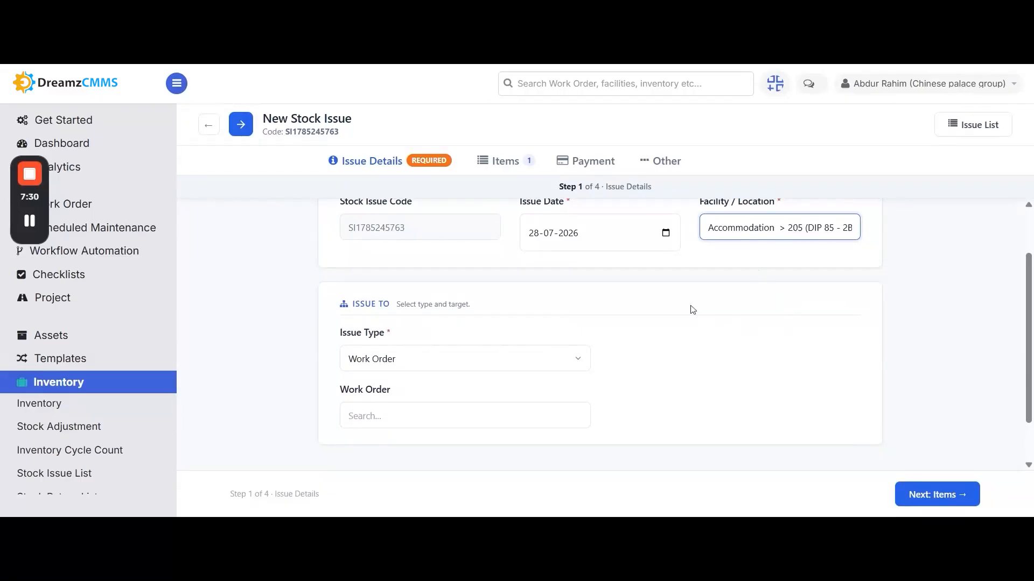
pyautogui.click(446, 363)
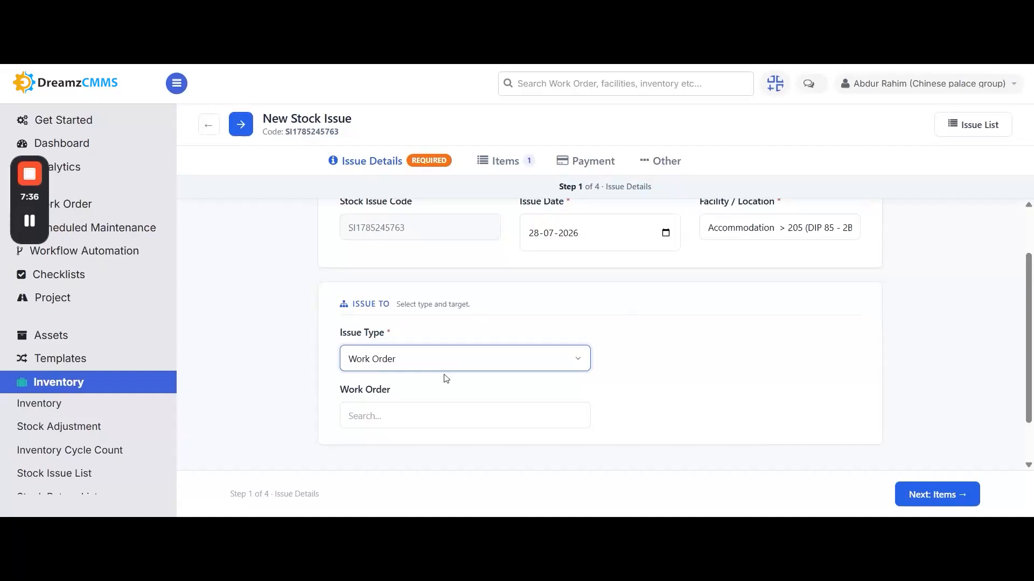
pyautogui.click(447, 404)
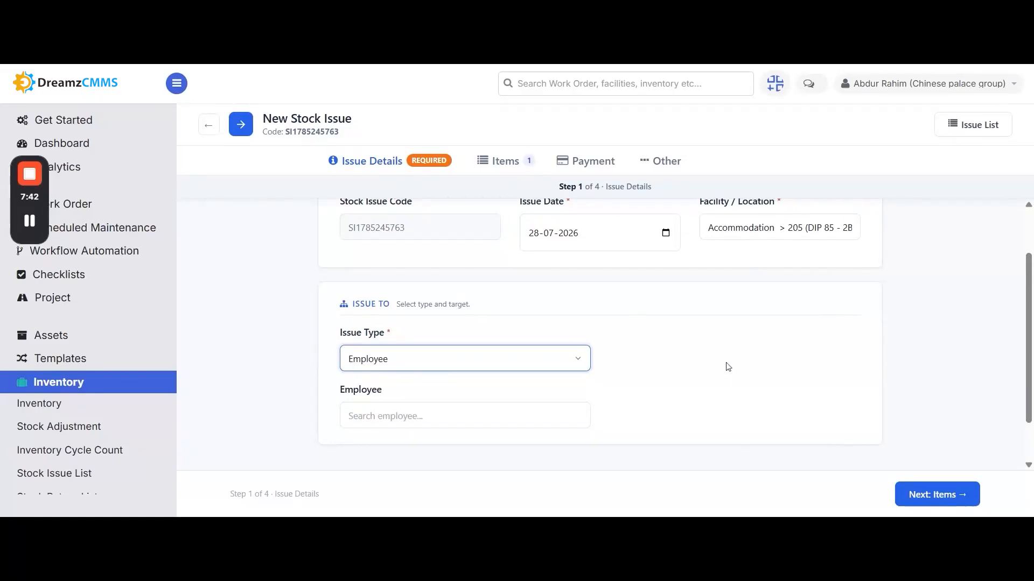
pyautogui.click(484, 416)
pyautogui.write('ra')
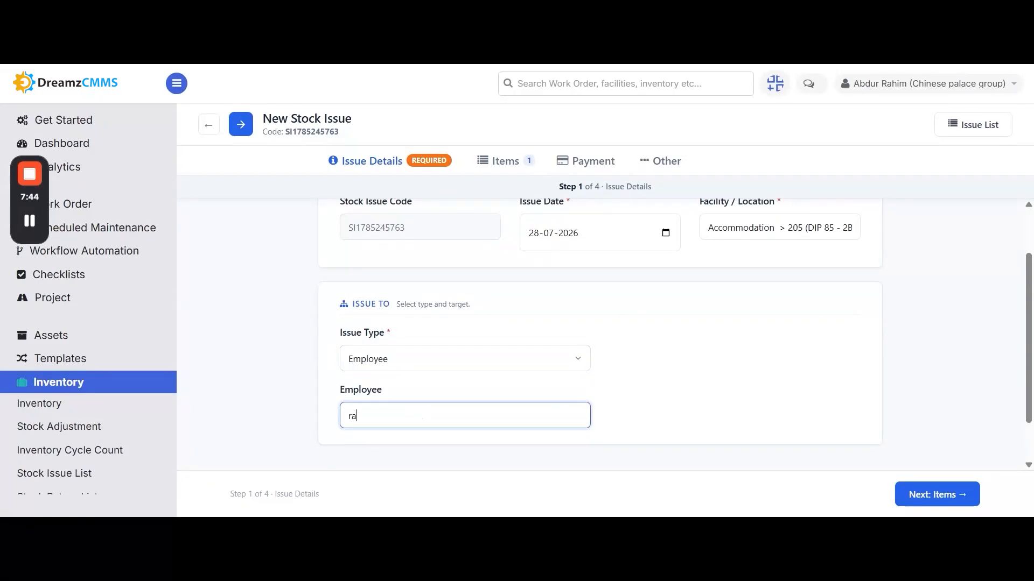
pyautogui.click(380, 475)
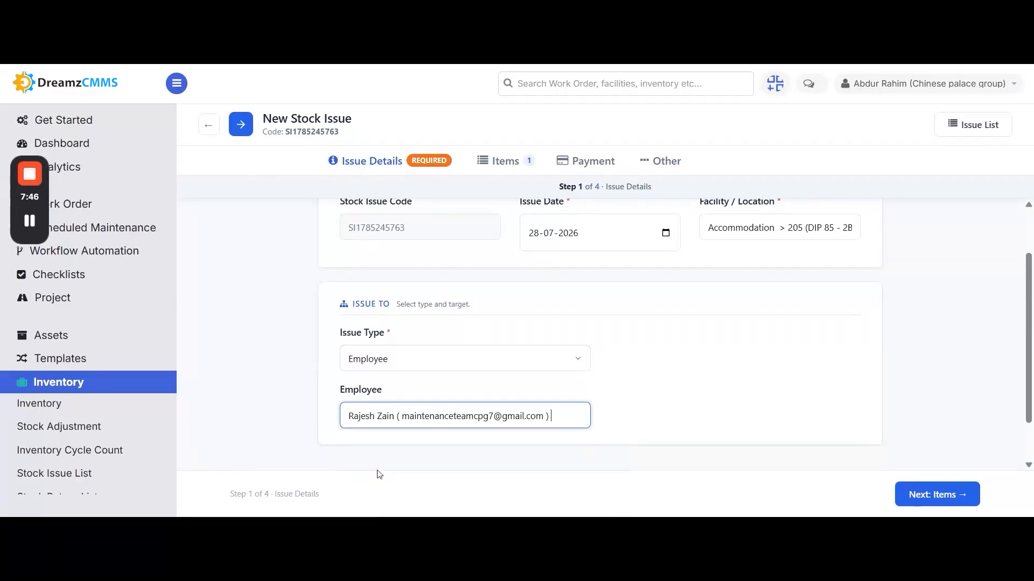
# Add the Moto part with a code starting IT-WTE-MOTO as the stock issue's line item
pyautogui.click(505, 167)
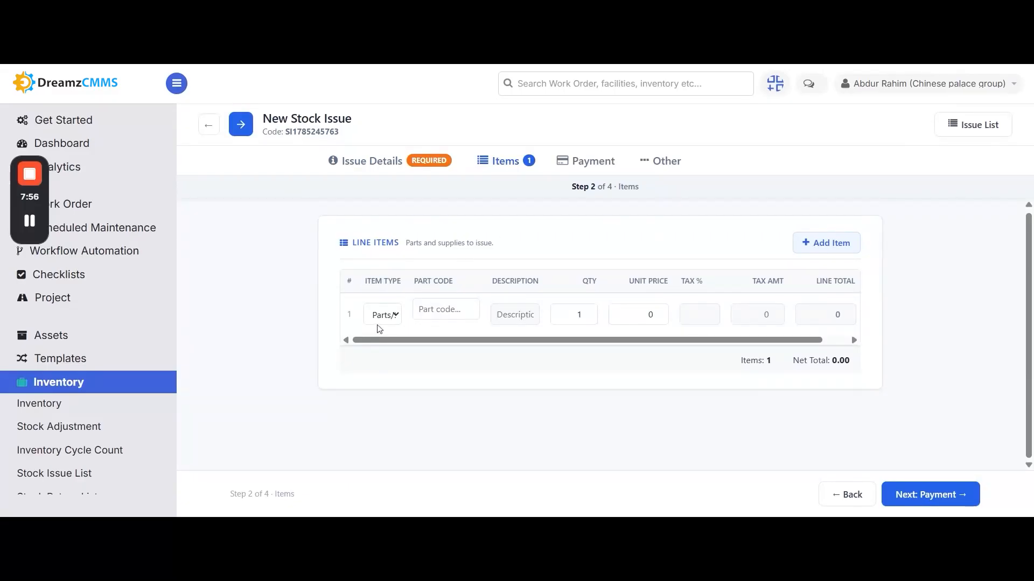
pyautogui.click(427, 319)
pyautogui.write('moto')
pyautogui.click(473, 372)
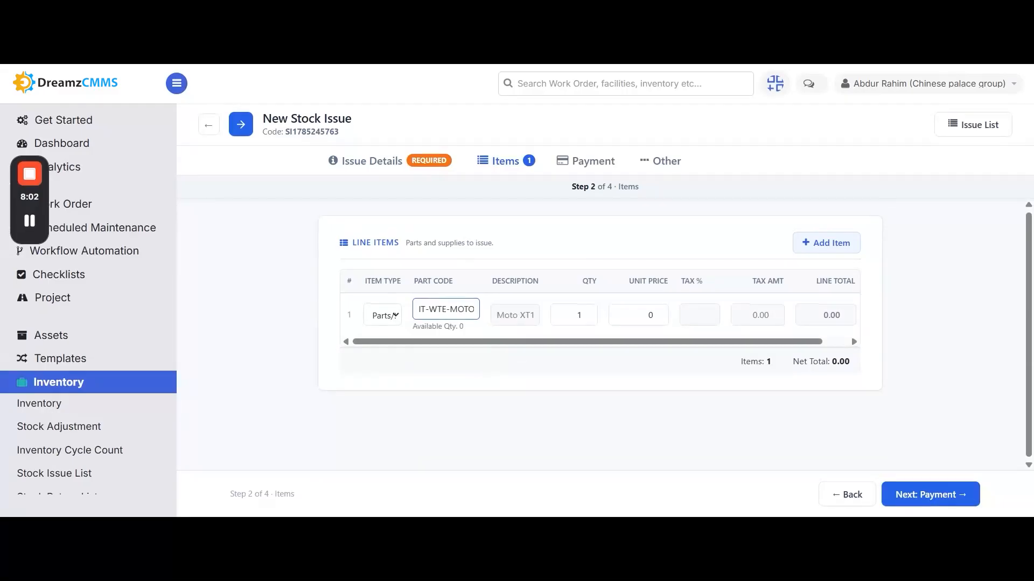
pyautogui.click(517, 317)
pyautogui.press('Tab')
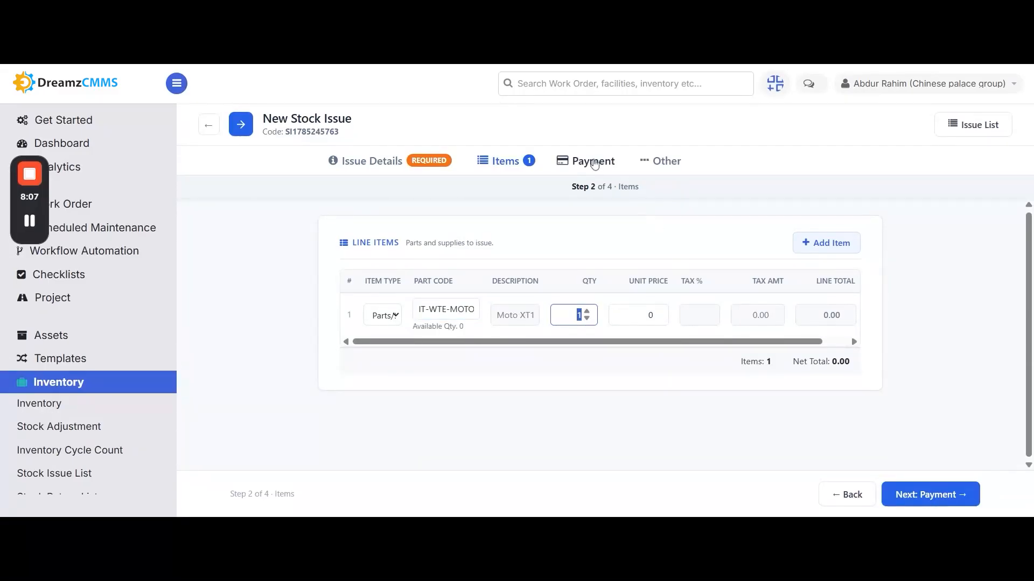
# Check the stock issue's payment details and its remarks, notification and attachment options
pyautogui.click(597, 163)
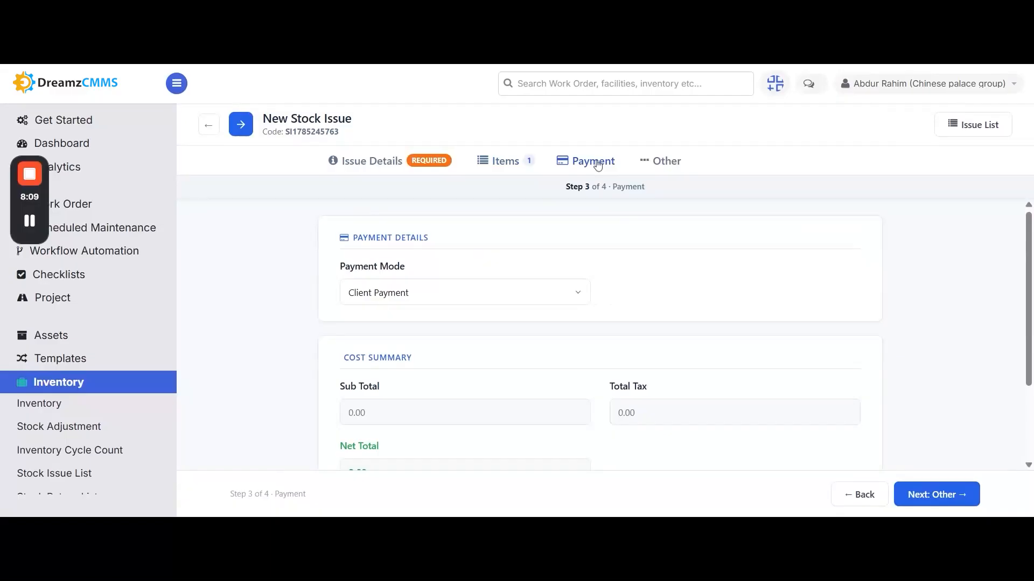
pyautogui.click(670, 163)
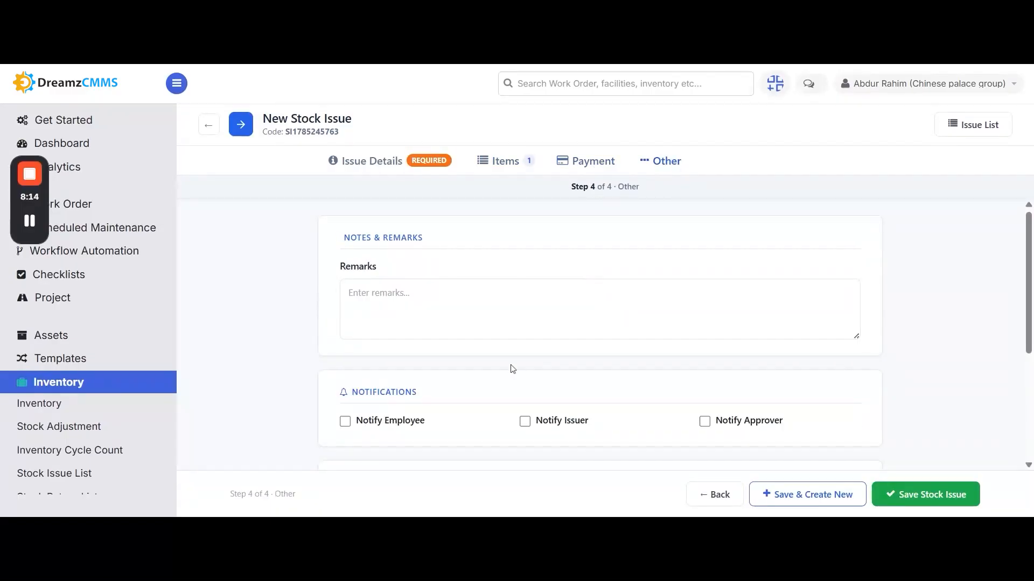
pyautogui.scroll(-3, 513, 366)
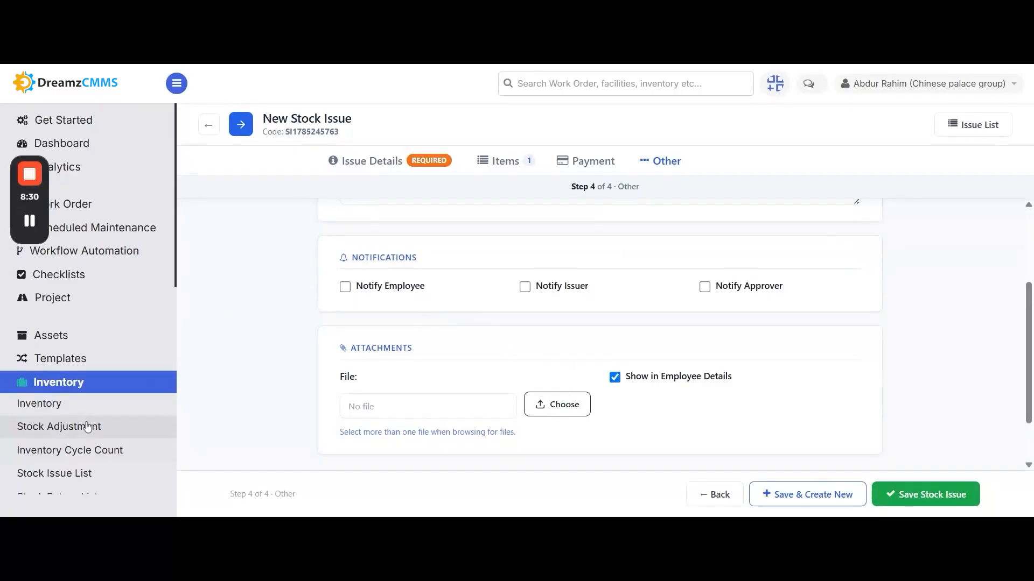
# Open the stock return list and start a new stock return
pyautogui.scroll(-1, 89, 426)
pyautogui.click(76, 454)
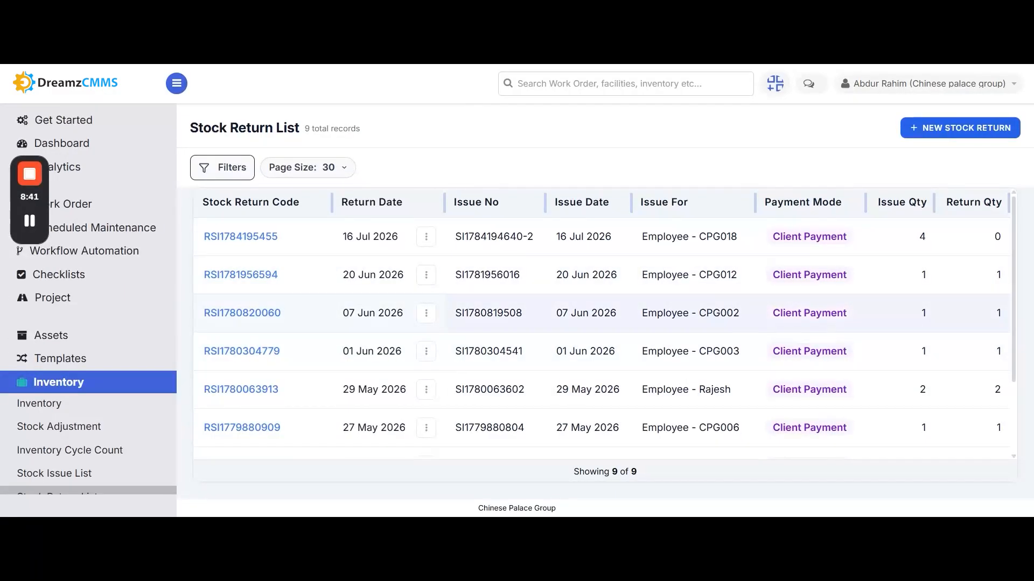
pyautogui.click(960, 130)
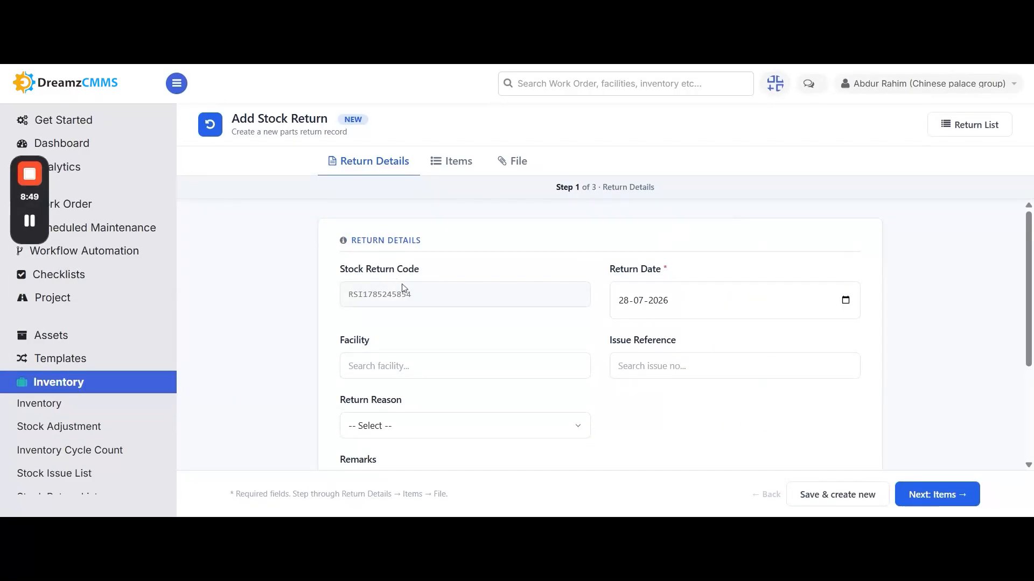
pyautogui.click(673, 366)
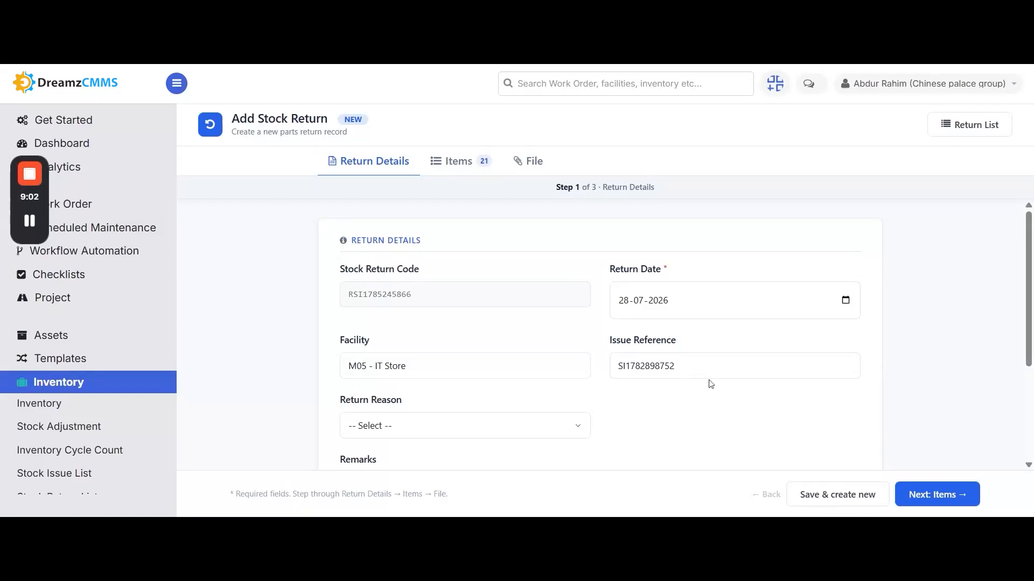
pyautogui.scroll(-3, 708, 384)
pyautogui.click(409, 293)
pyautogui.click(396, 374)
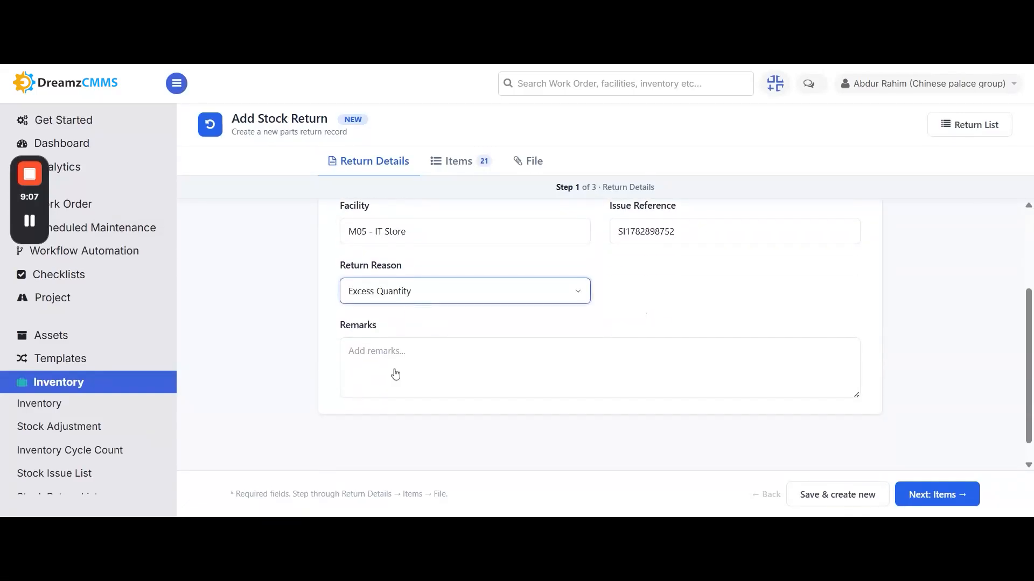
# View the stock return's items and the return quantity field of AC-001, and open the File section
pyautogui.click(459, 163)
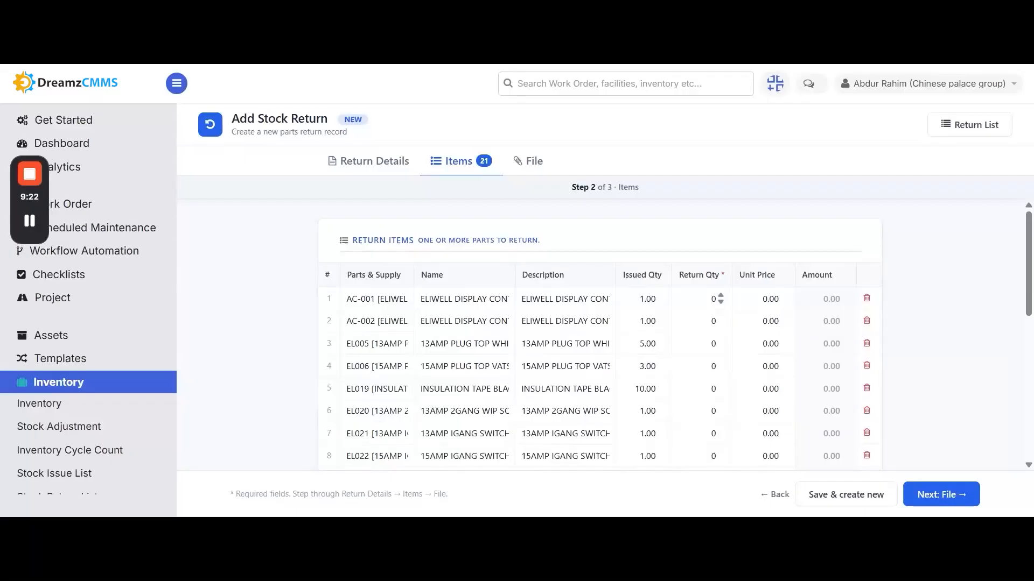
pyautogui.click(707, 299)
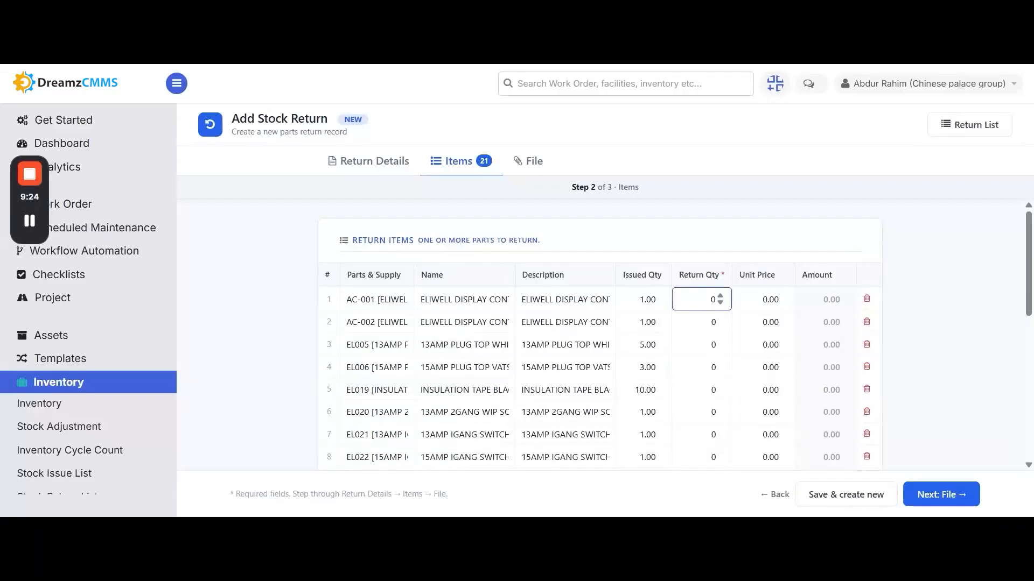
pyautogui.click(535, 163)
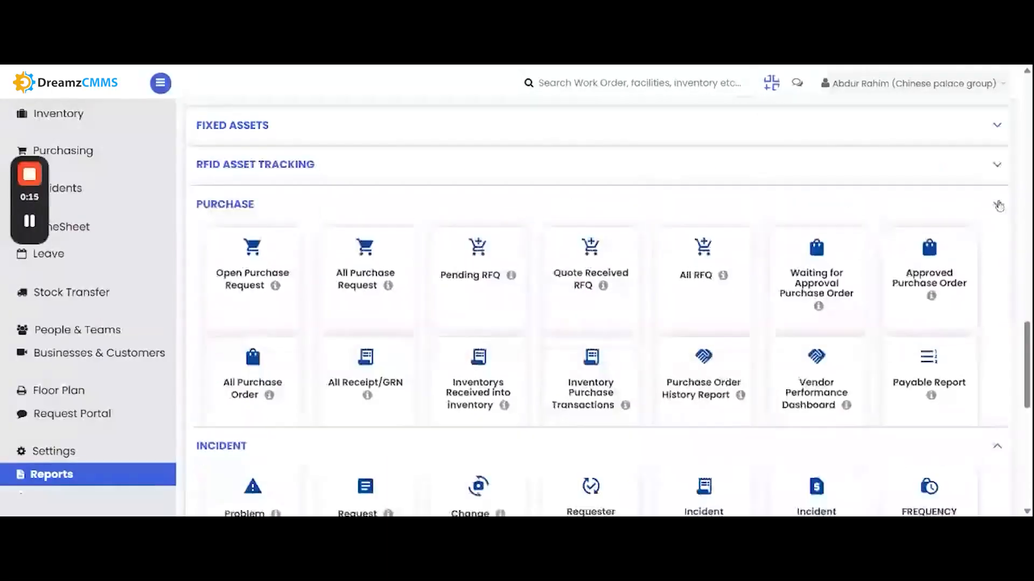
# Collapse the Purchase, Incident, Inventory, Maintenance and Assets categories in the reports list
pyautogui.click(999, 204)
pyautogui.click(997, 243)
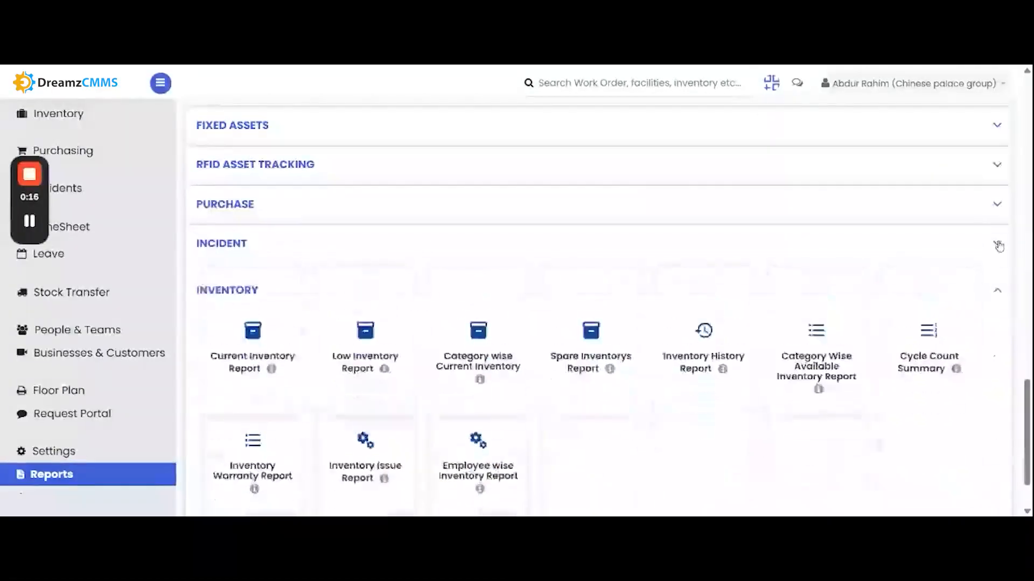
pyautogui.click(996, 284)
pyautogui.scroll(20, 992, 300)
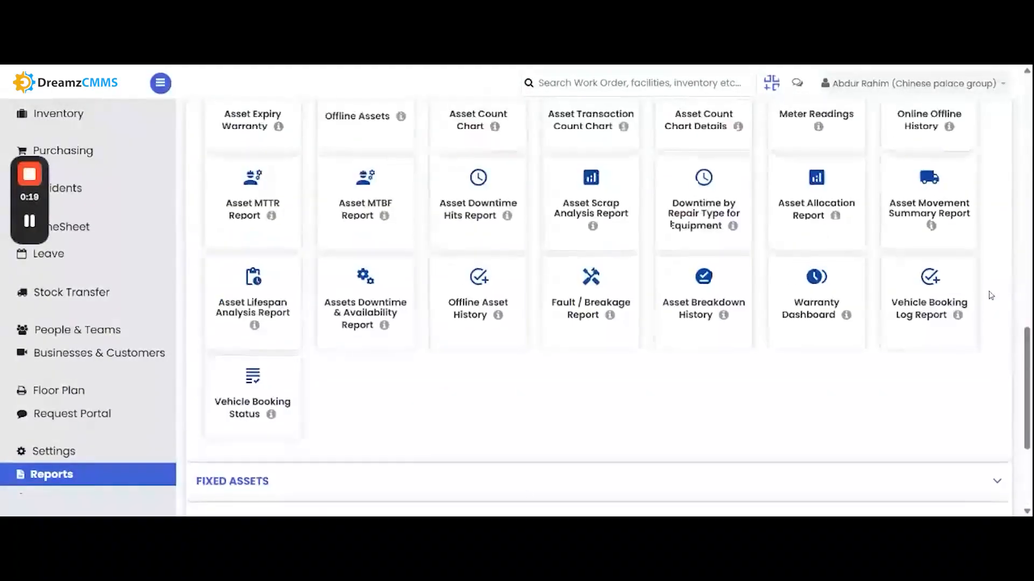
pyautogui.click(998, 181)
pyautogui.click(997, 221)
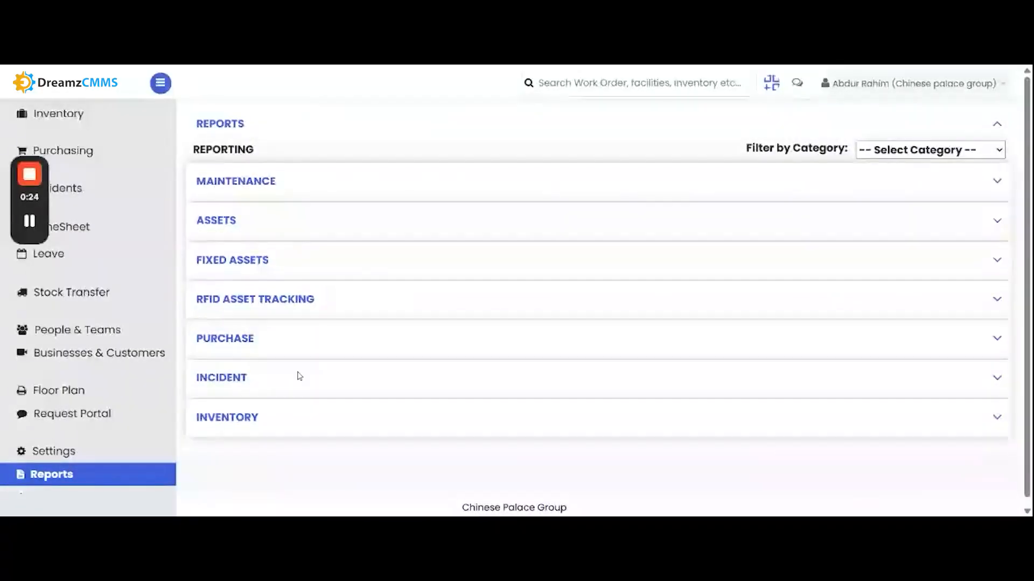
# Expand the Maintenance report category and look through its available reports
pyautogui.click(270, 184)
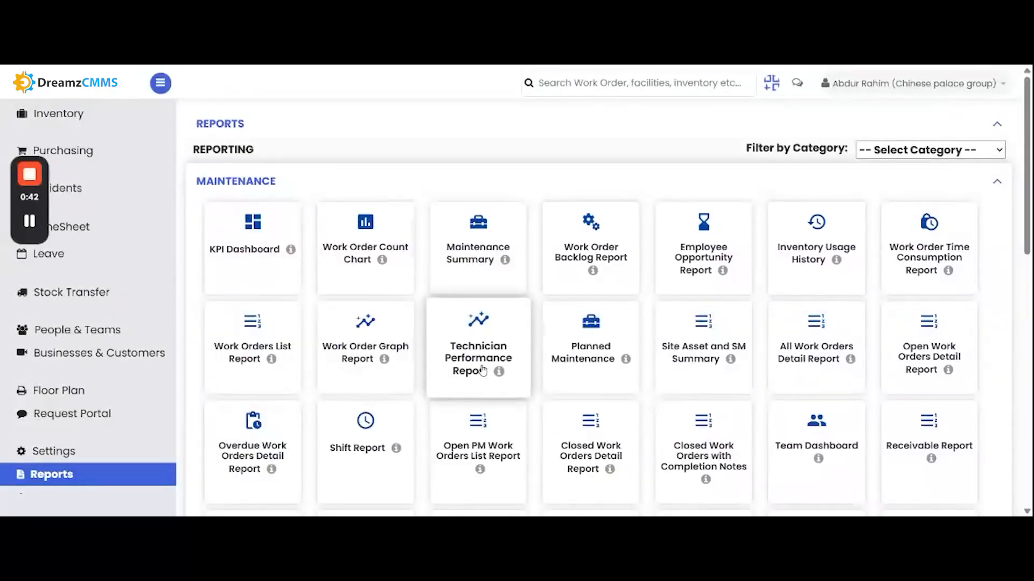
pyautogui.scroll(-1, 478, 369)
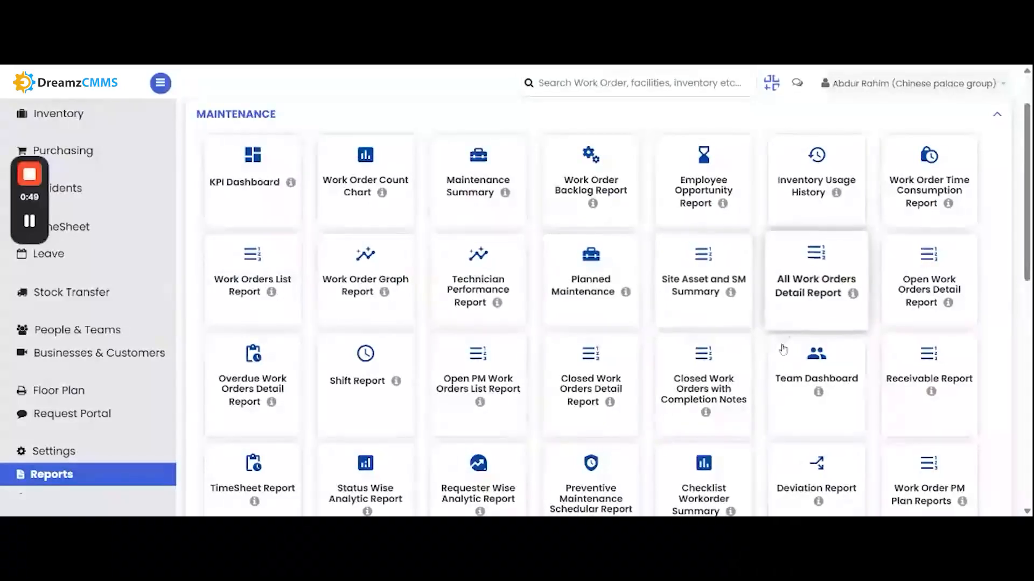
pyautogui.scroll(-1, 536, 398)
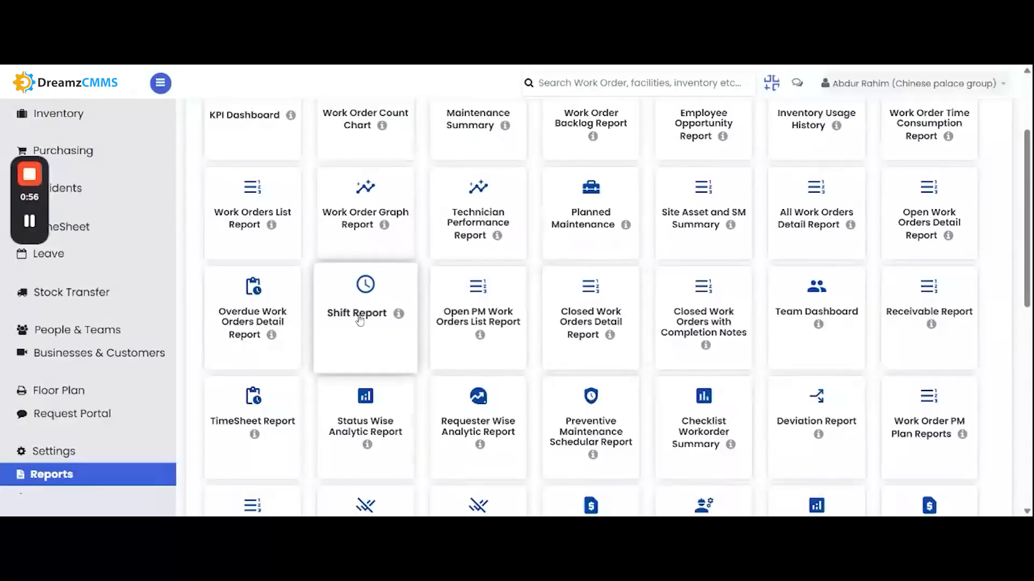
pyautogui.scroll(-1, 431, 323)
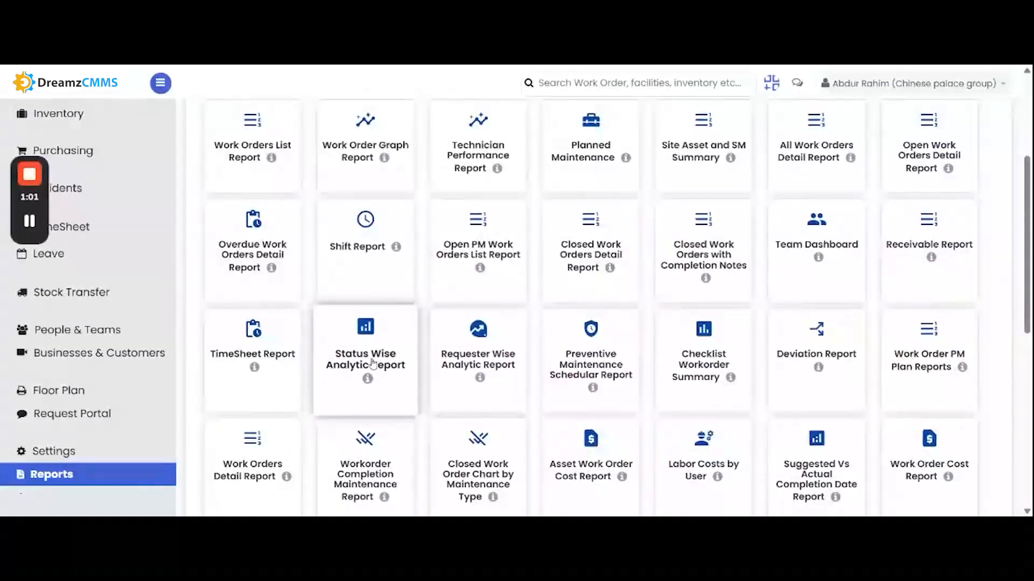
pyautogui.scroll(-1, 373, 363)
pyautogui.scroll(-1, 623, 372)
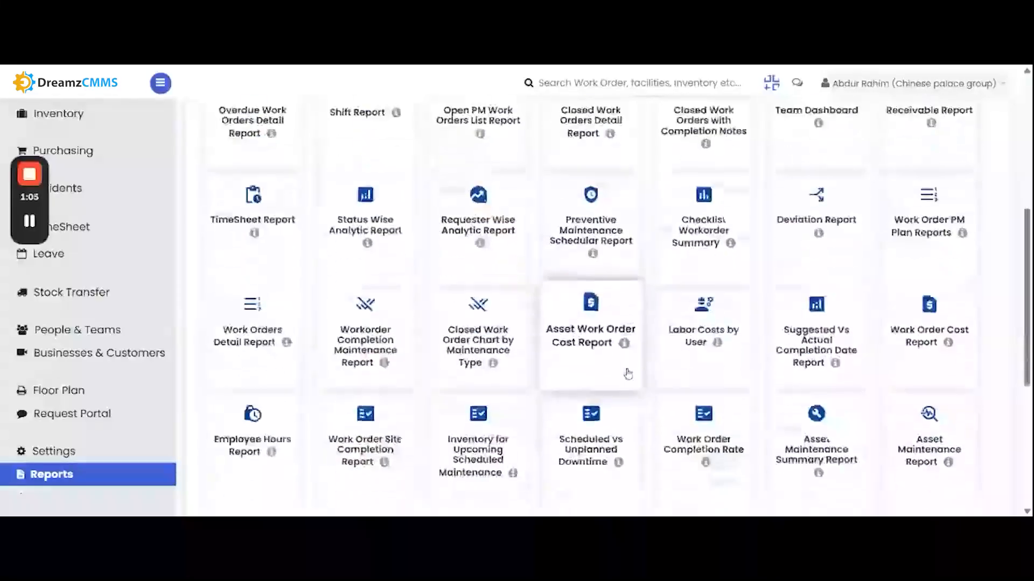
# Open the Work Order Cost Report, look through its work order entries and return to the reports list
pyautogui.click(919, 345)
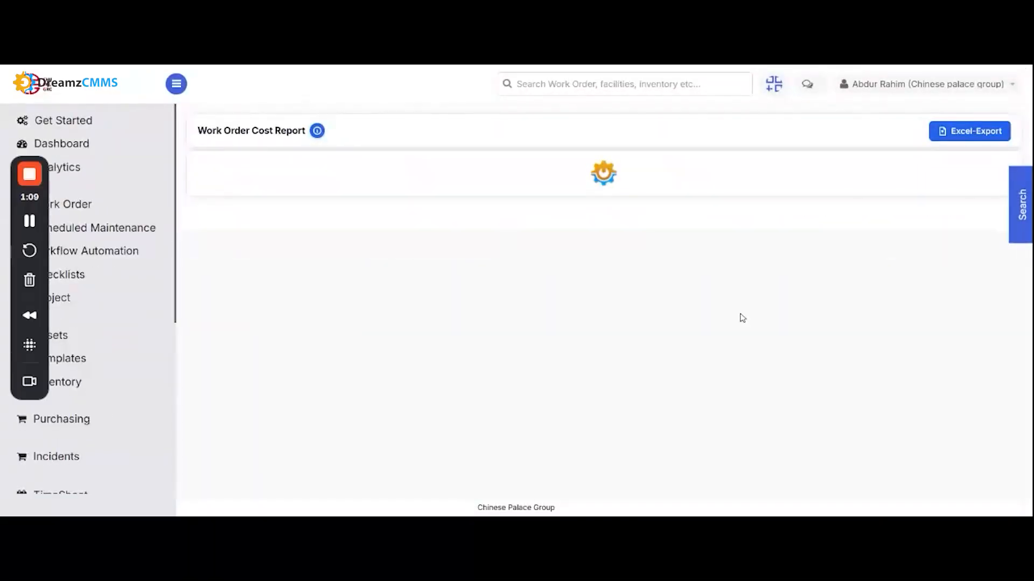
pyautogui.scroll(-12, 743, 258)
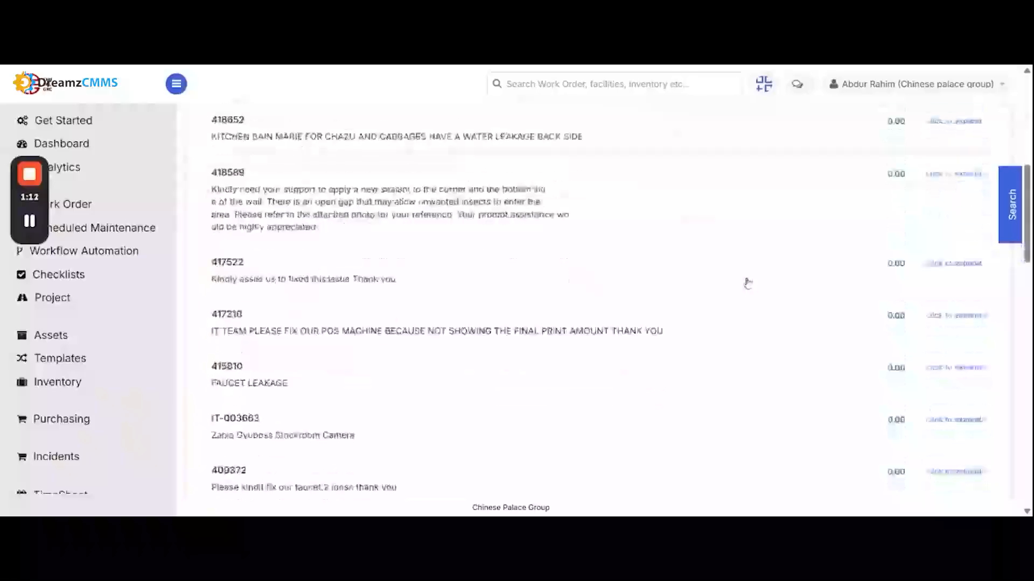
pyautogui.scroll(12, 748, 282)
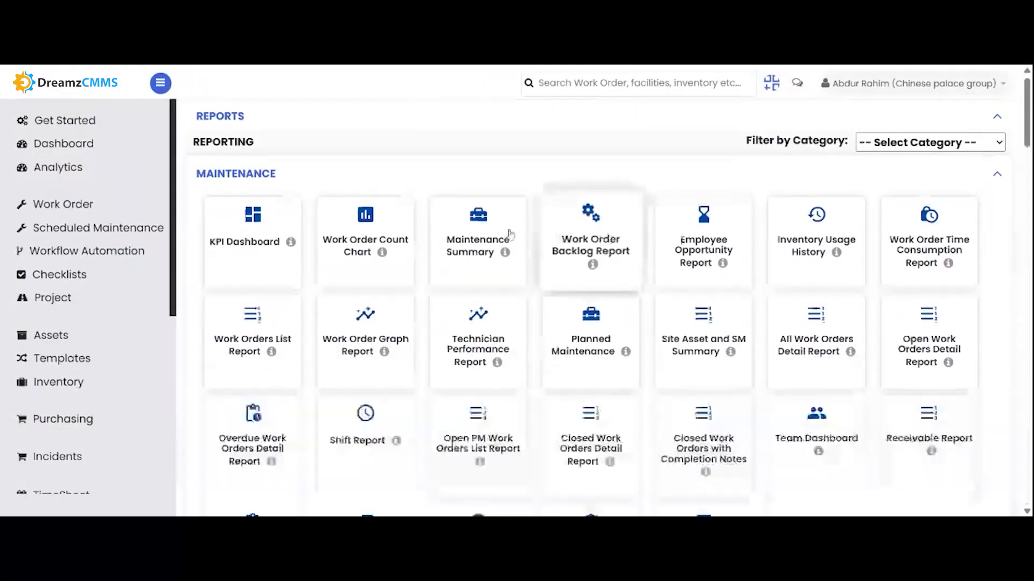
# Look through the remaining report categories and open the Current Inventory Report
pyautogui.scroll(-4, 492, 194)
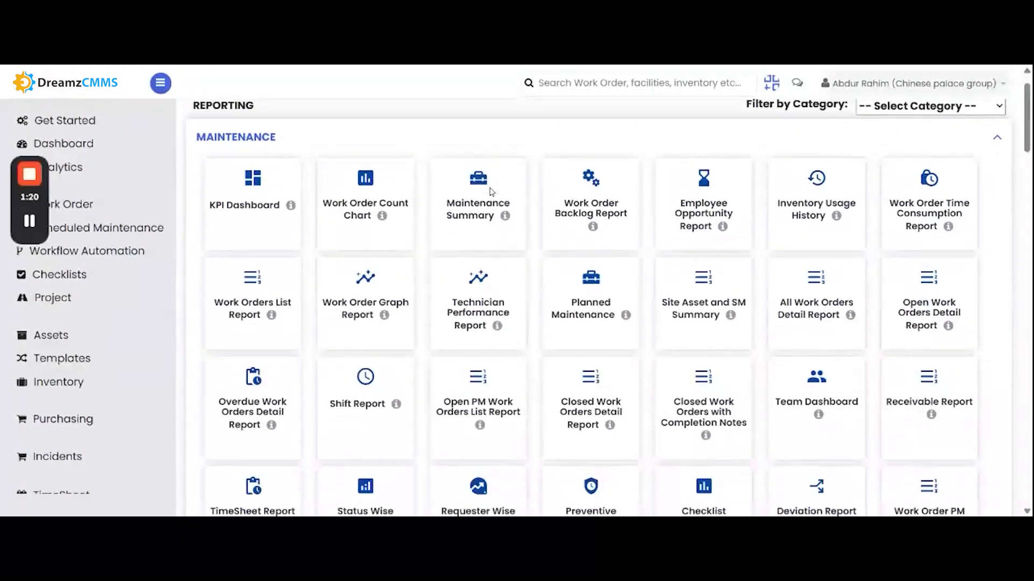
pyautogui.scroll(-10, 492, 193)
pyautogui.scroll(-8, 372, 286)
pyautogui.scroll(-15, 383, 284)
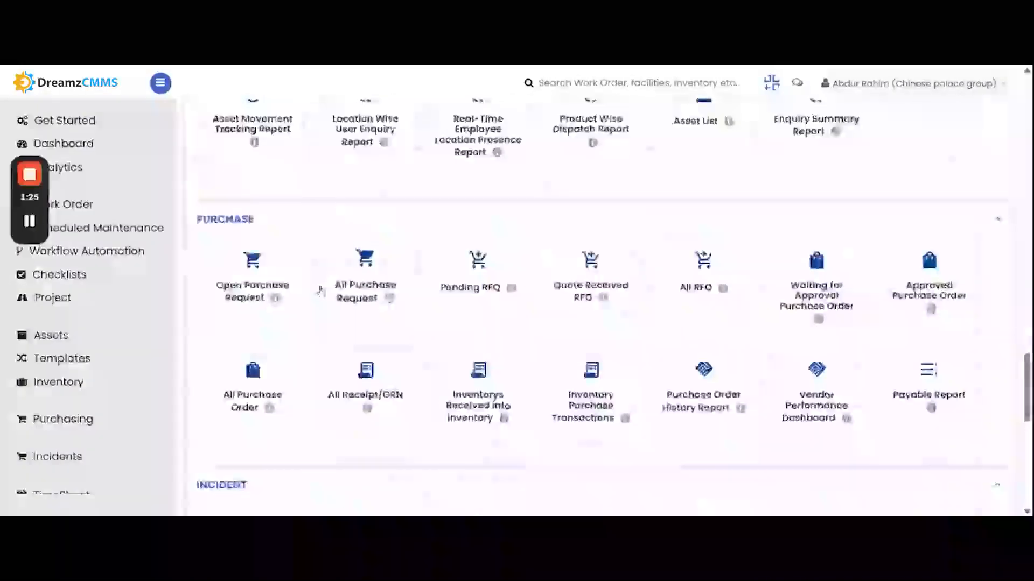
pyautogui.scroll(-5, 372, 291)
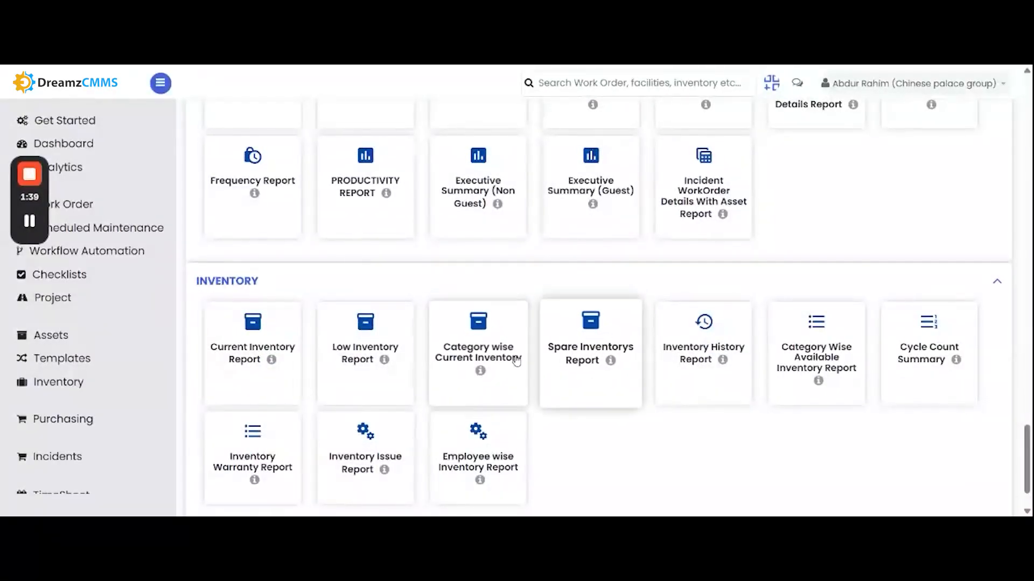
pyautogui.click(258, 361)
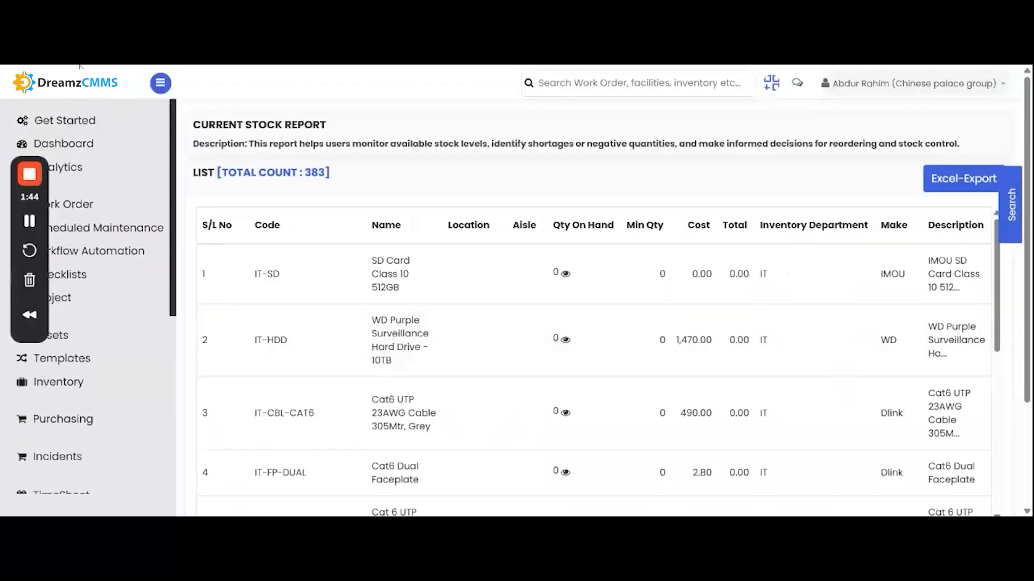
# Go back to the reports list, open the Inventory History Report and check its stock movements and search filters
pyautogui.hotkey('alt', 'Left')
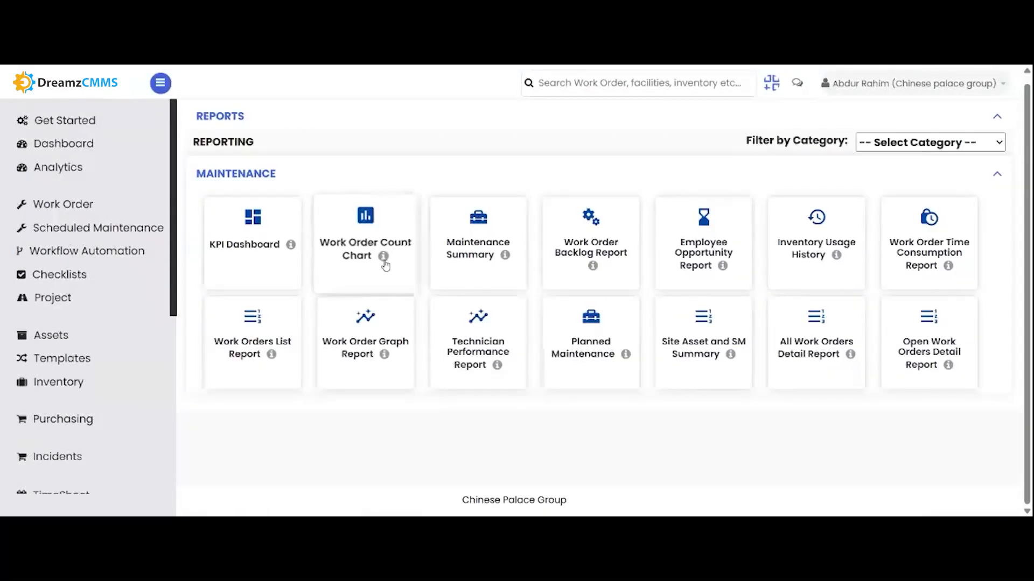
pyautogui.scroll(-5, 753, 367)
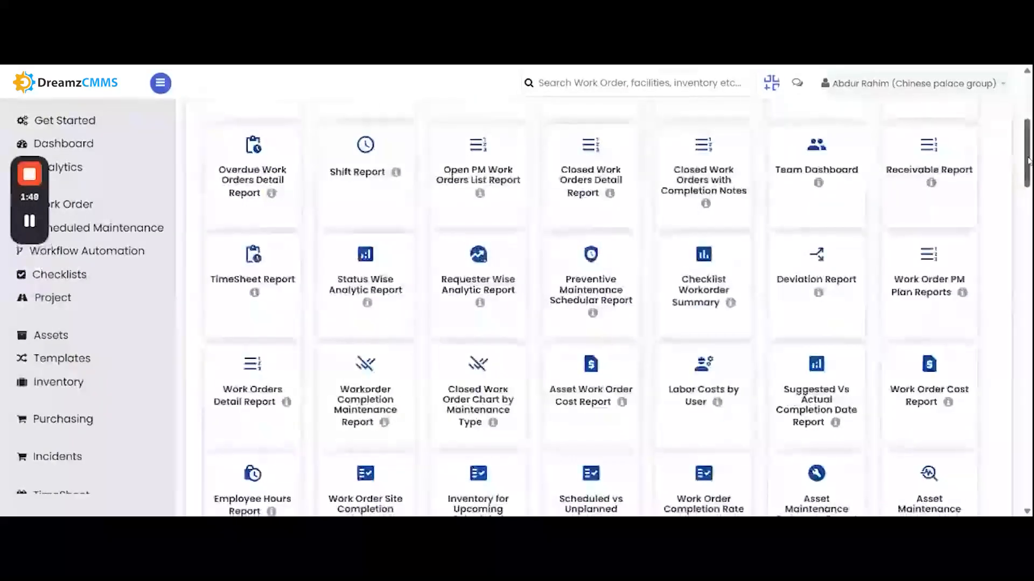
pyautogui.scroll(-10, 768, 365)
pyautogui.click(703, 282)
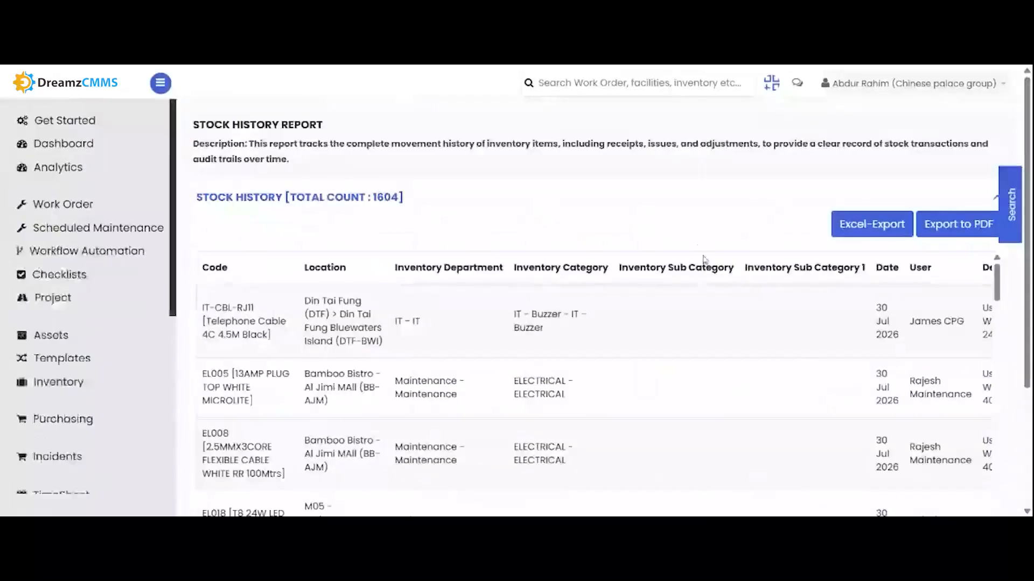
pyautogui.scroll(-6, 711, 295)
pyautogui.scroll(5, 714, 297)
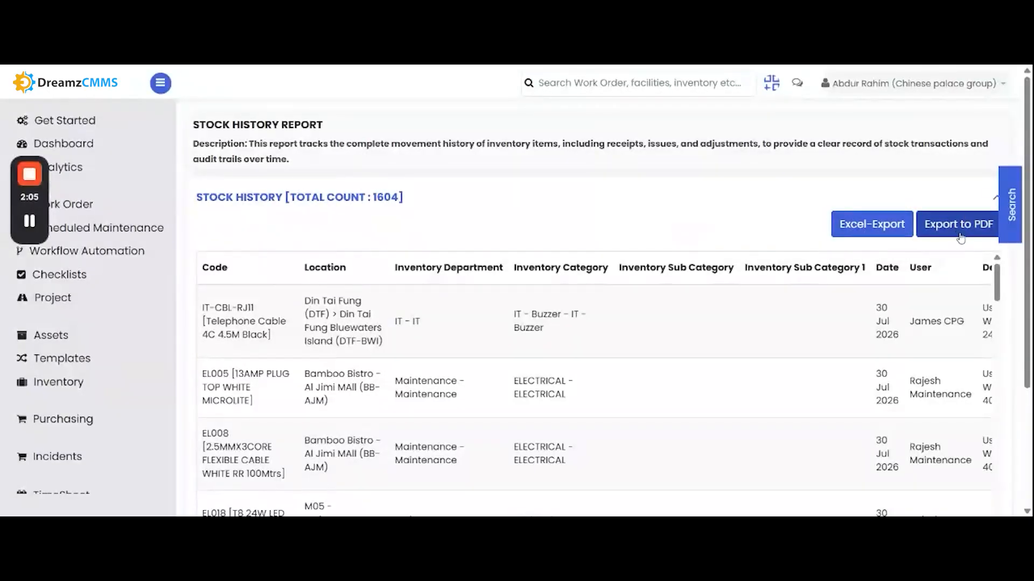
pyautogui.click(1011, 207)
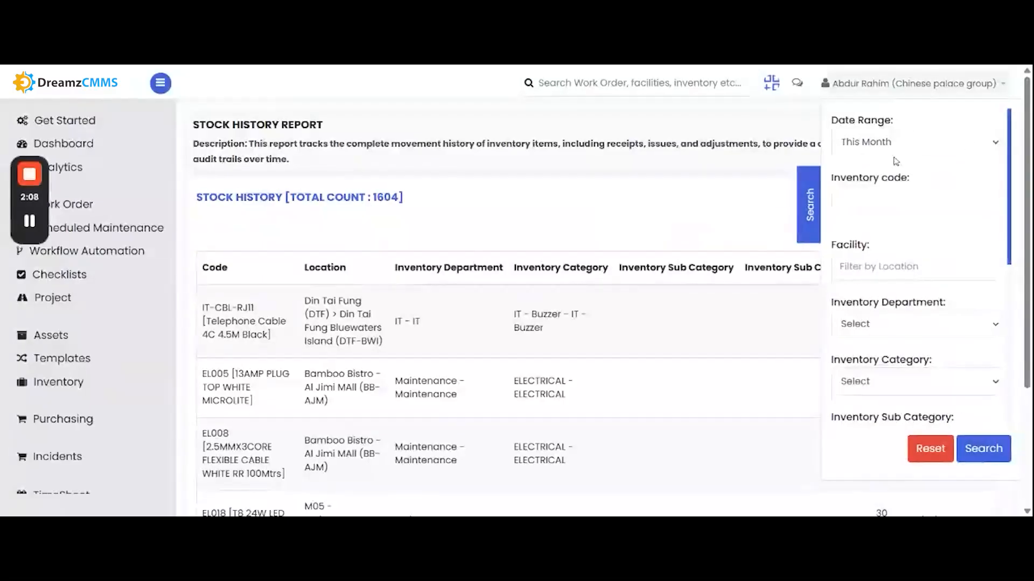
pyautogui.click(808, 214)
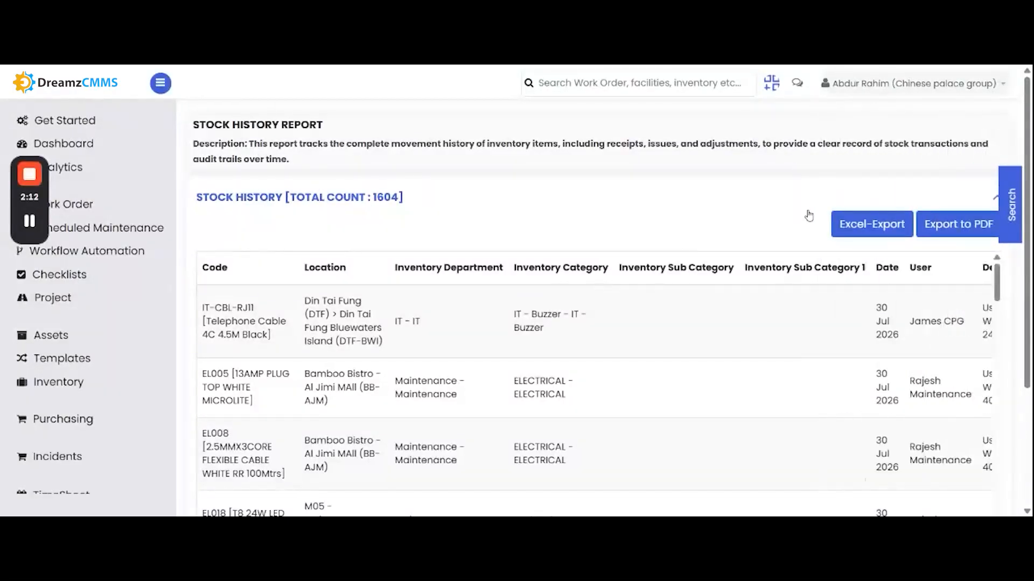